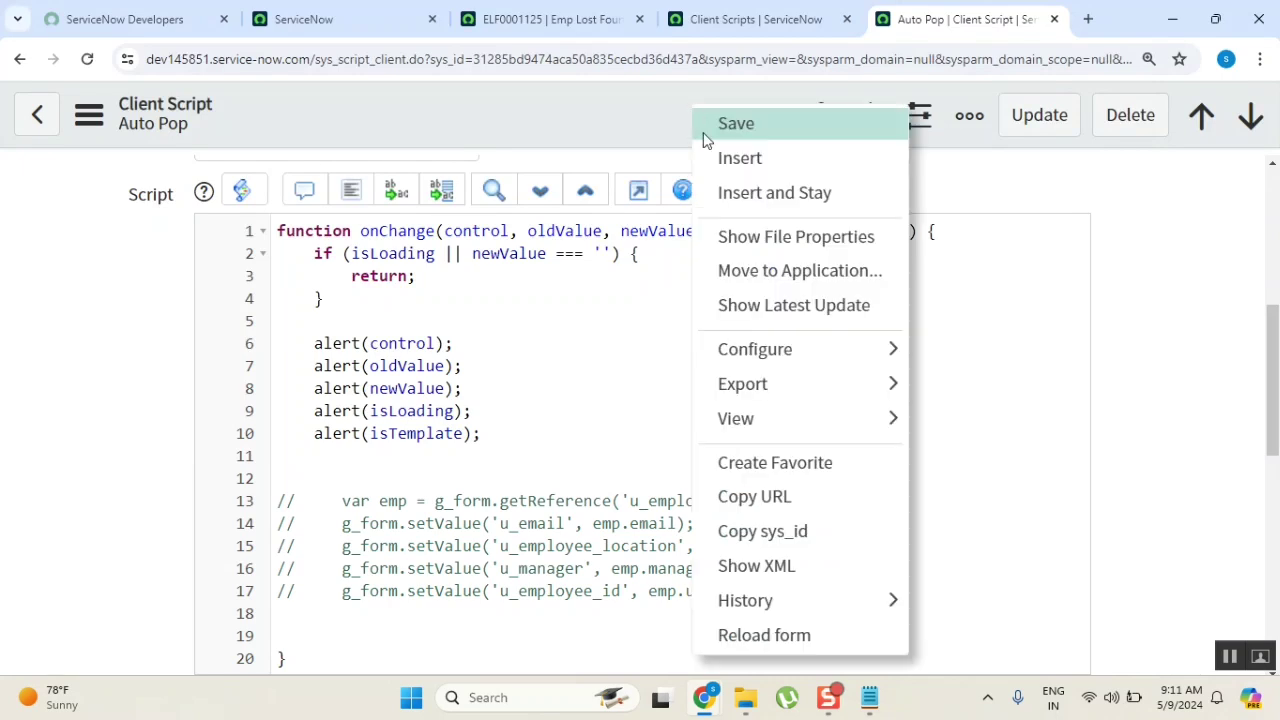
Step: Save the Auto Pop client script and open the full incident list through the navigator with incident.list
click(731, 127)
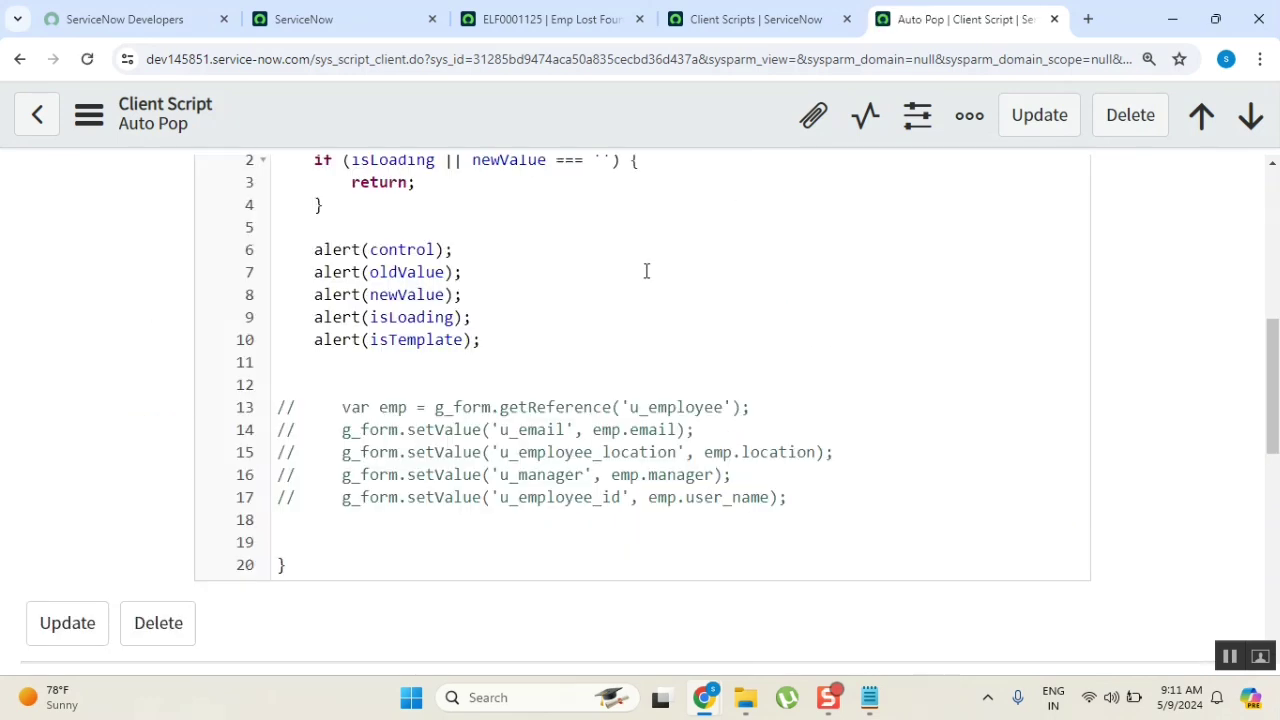
click(326, 22)
click(170, 184)
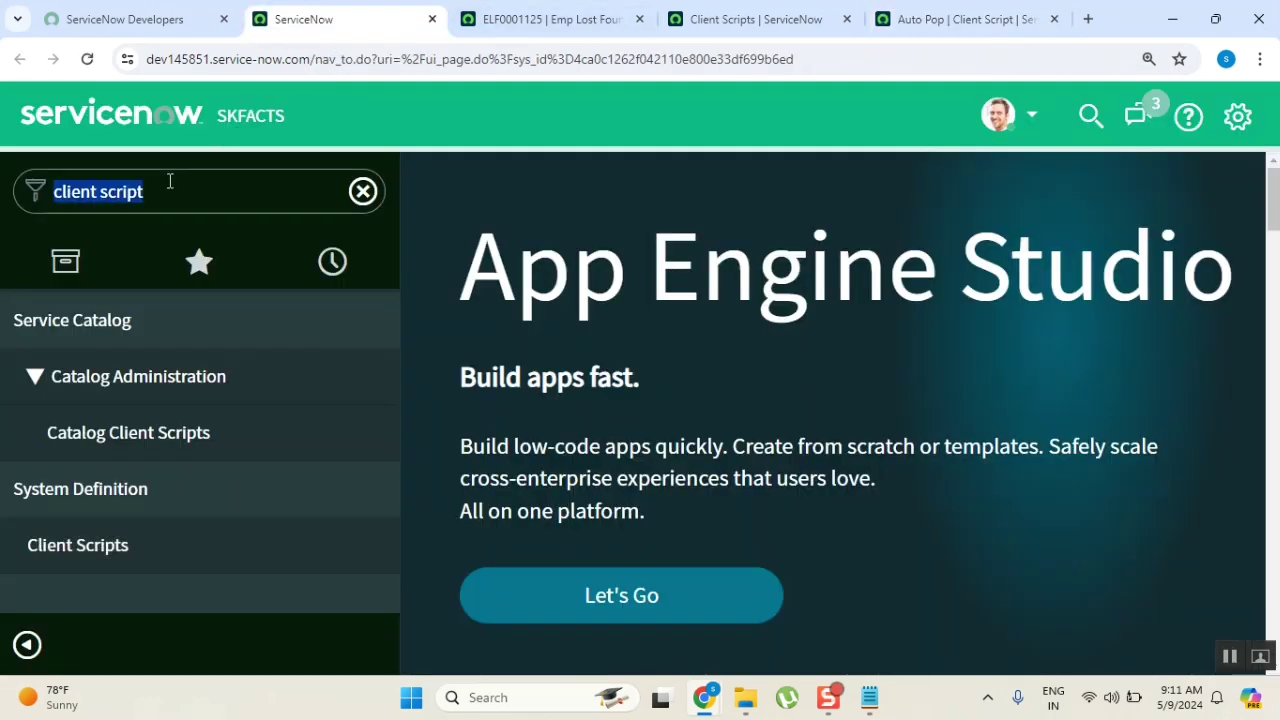
text(incident)
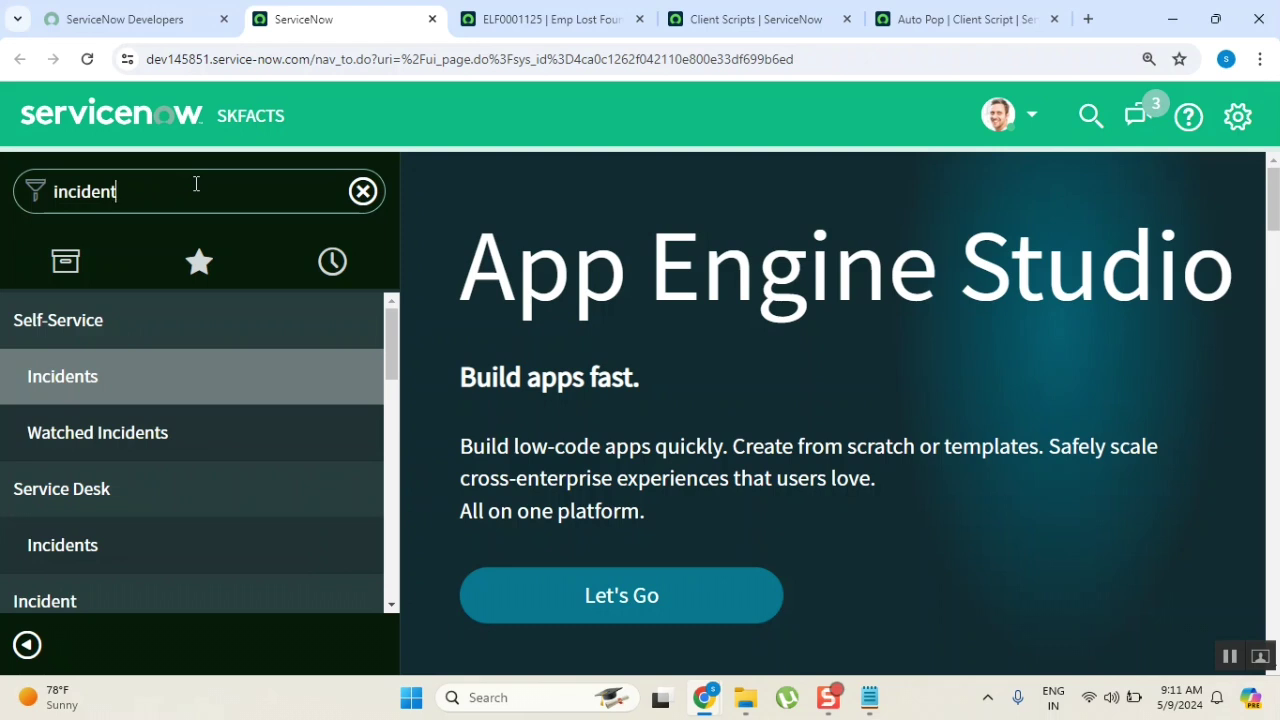
text(.Al)
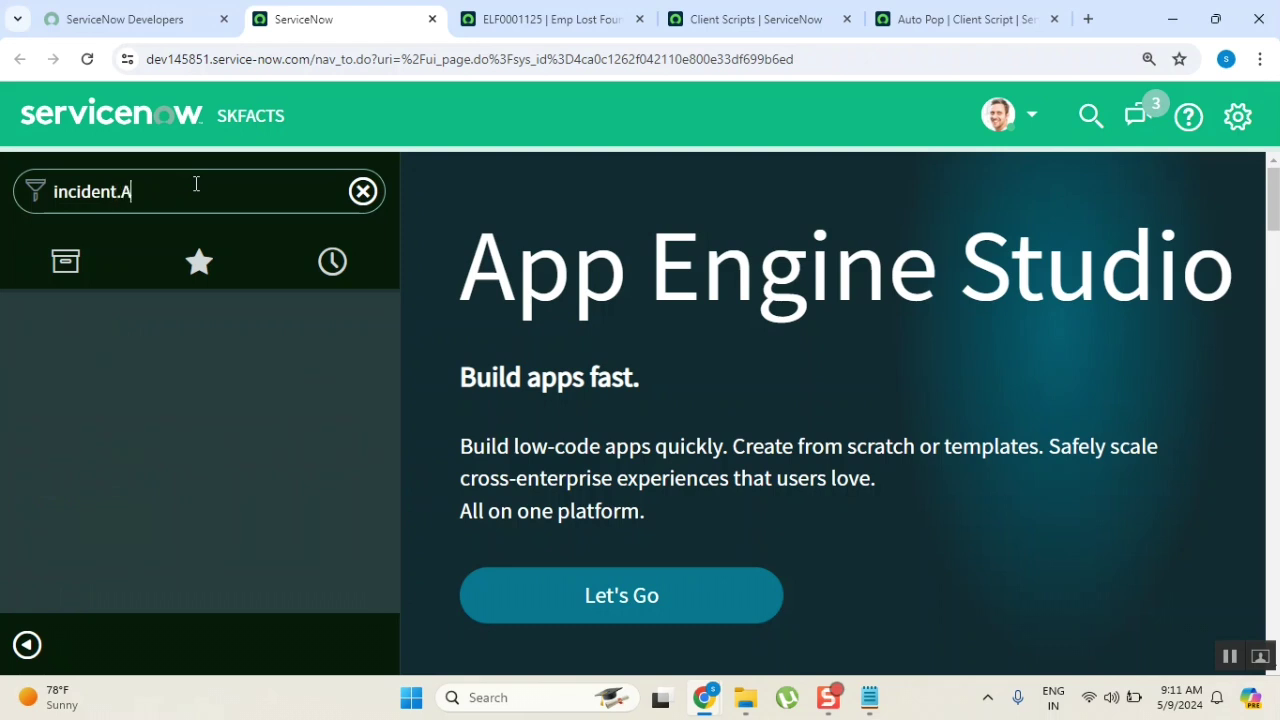
key(BackSpace)
key(BackSpace)
text(all)
key(BackSpace)
key(BackSpace)
key(BackSpace)
text(list)
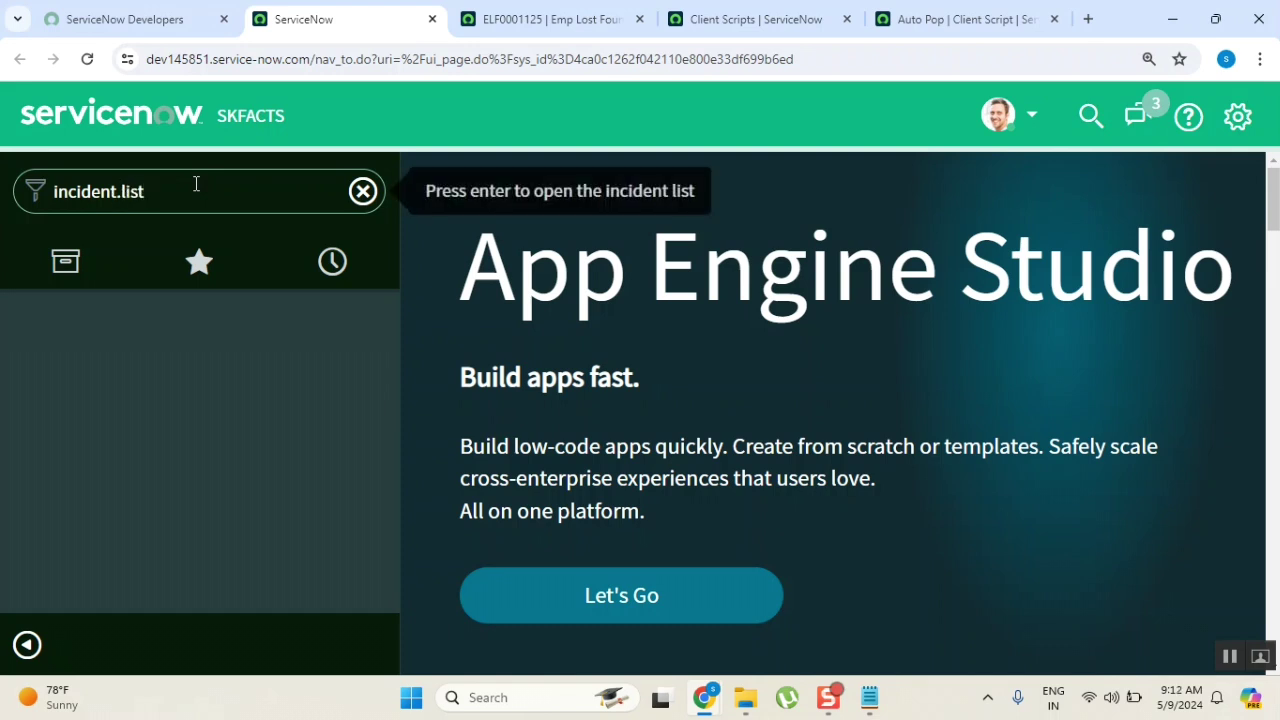
key(Return)
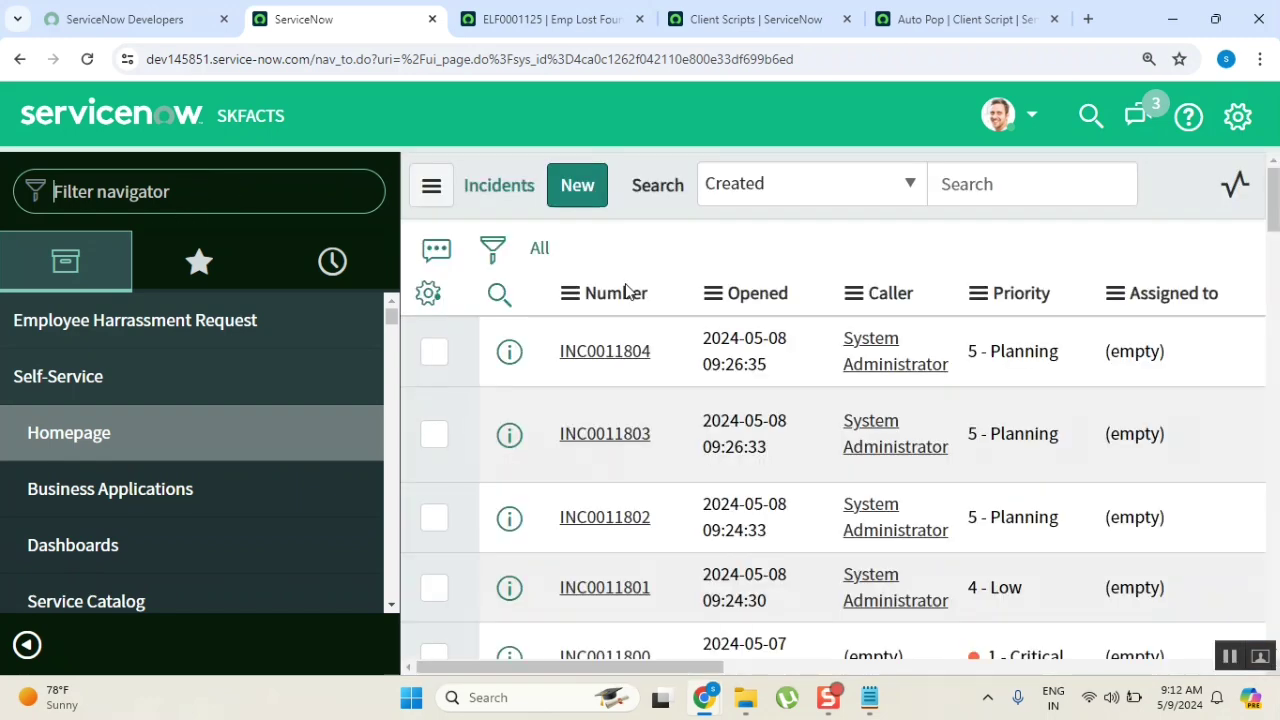
Step: Open incident INC0011804 from the incident list at a smaller page zoom and dismiss the alerts
key(ctrl+minus)
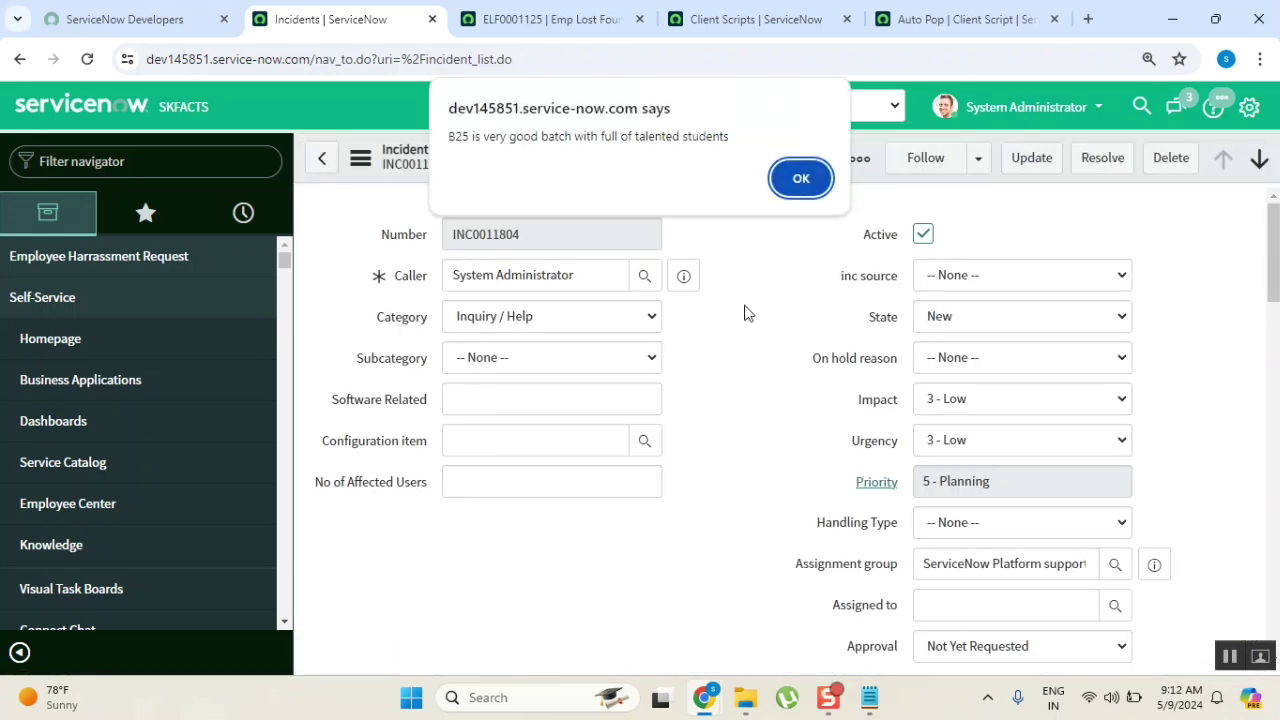
click(796, 193)
click(796, 196)
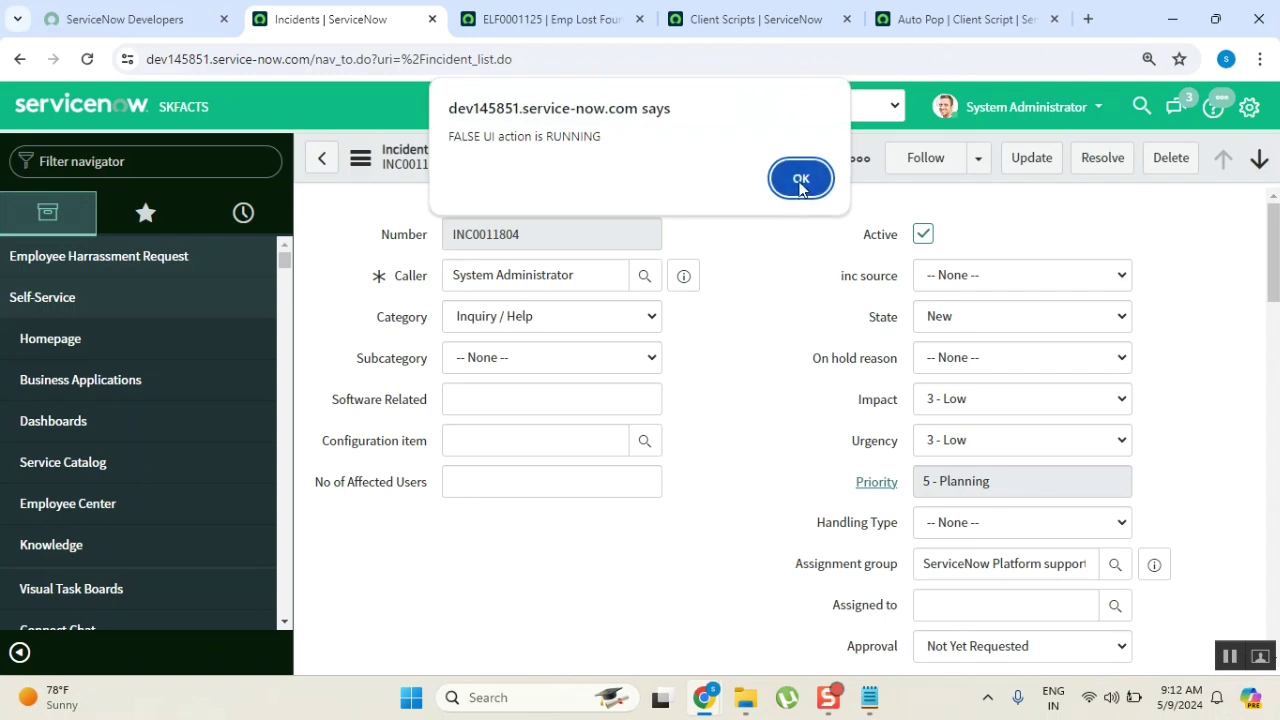
click(760, 330)
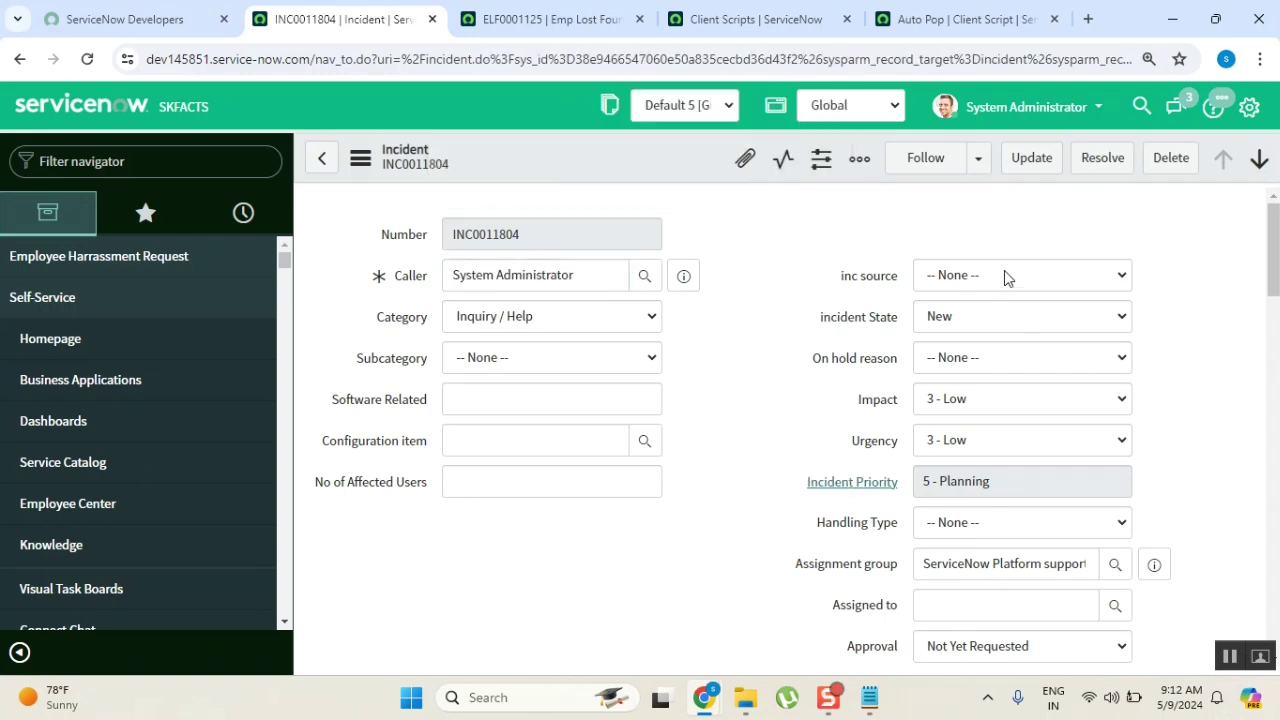
Step: Set the incident state to Resolved and the resolution code to successful
click(986, 318)
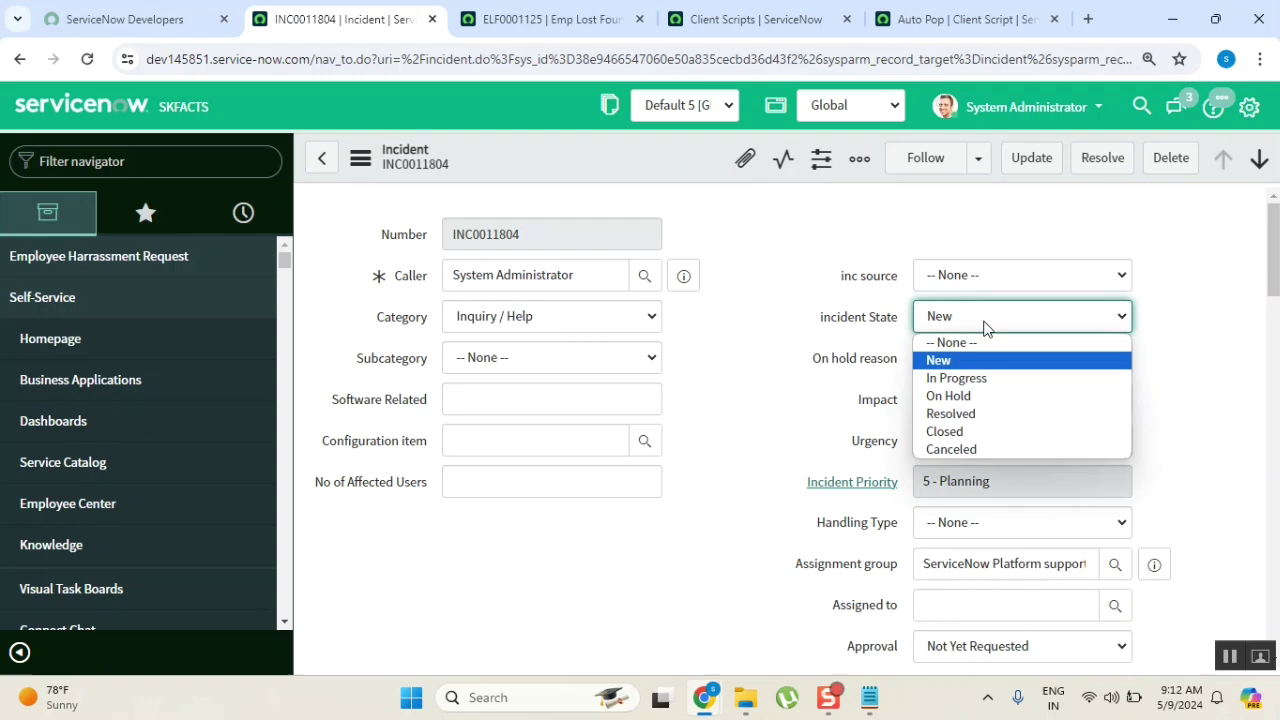
click(985, 414)
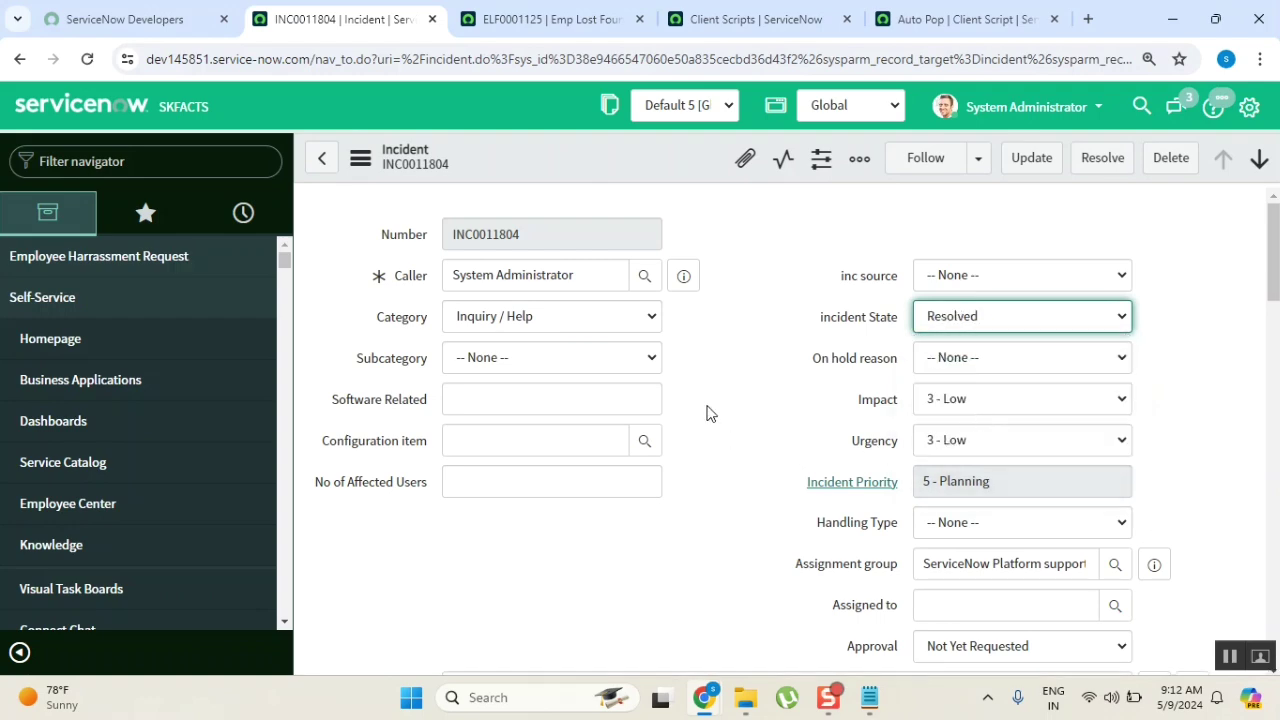
scroll(707, 412, down, 2)
scroll(706, 414, down, 4)
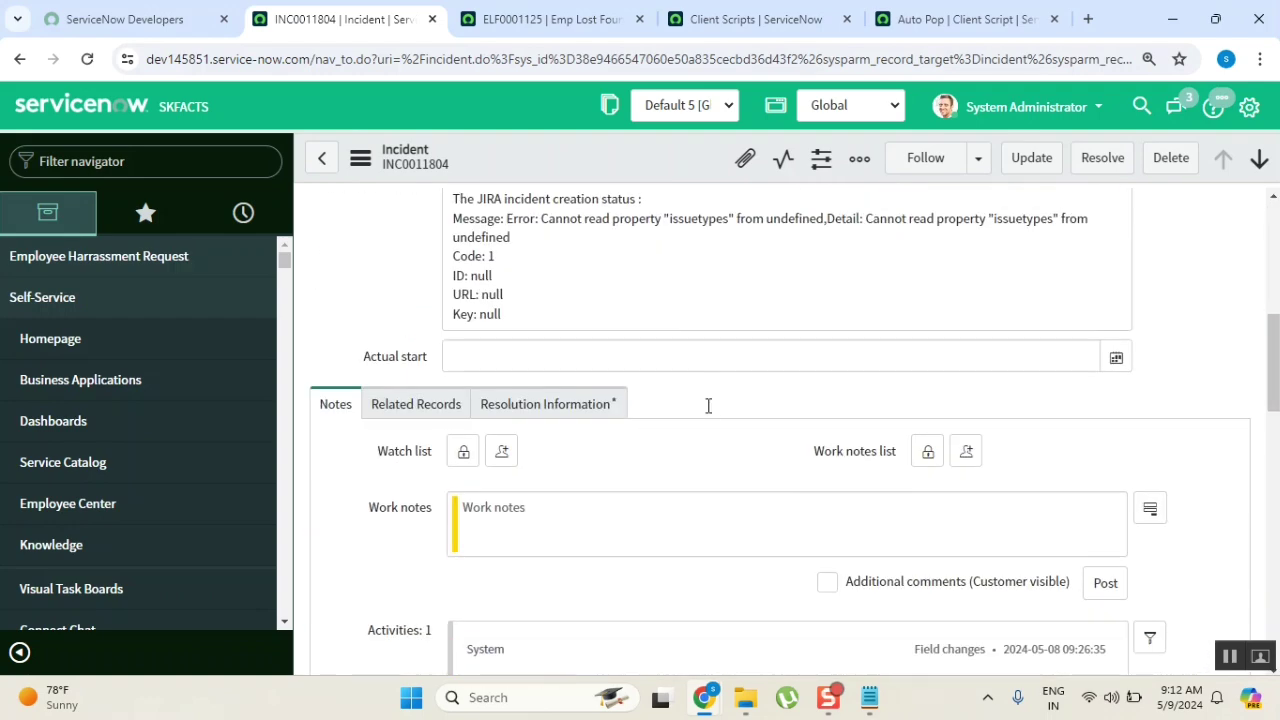
click(586, 410)
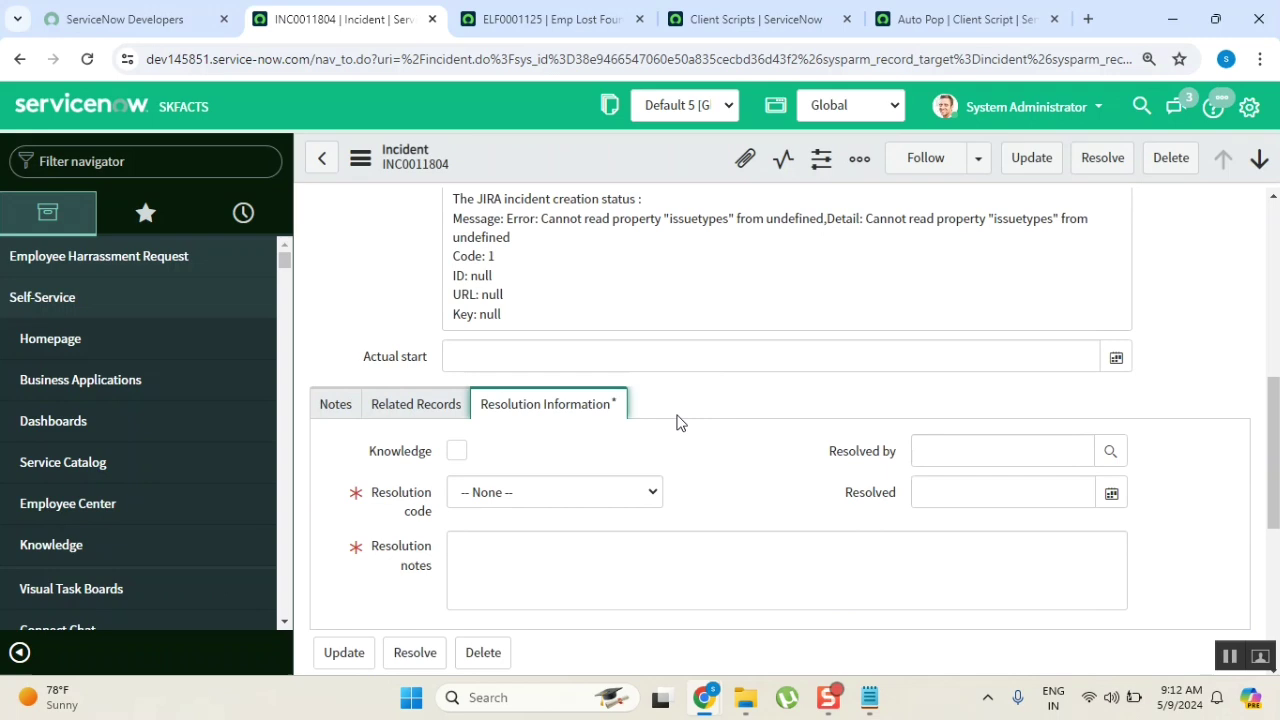
click(622, 492)
click(594, 557)
Step: Enter "Fulfilled - Issue is Resolved" as the incident's resolution notes
click(595, 555)
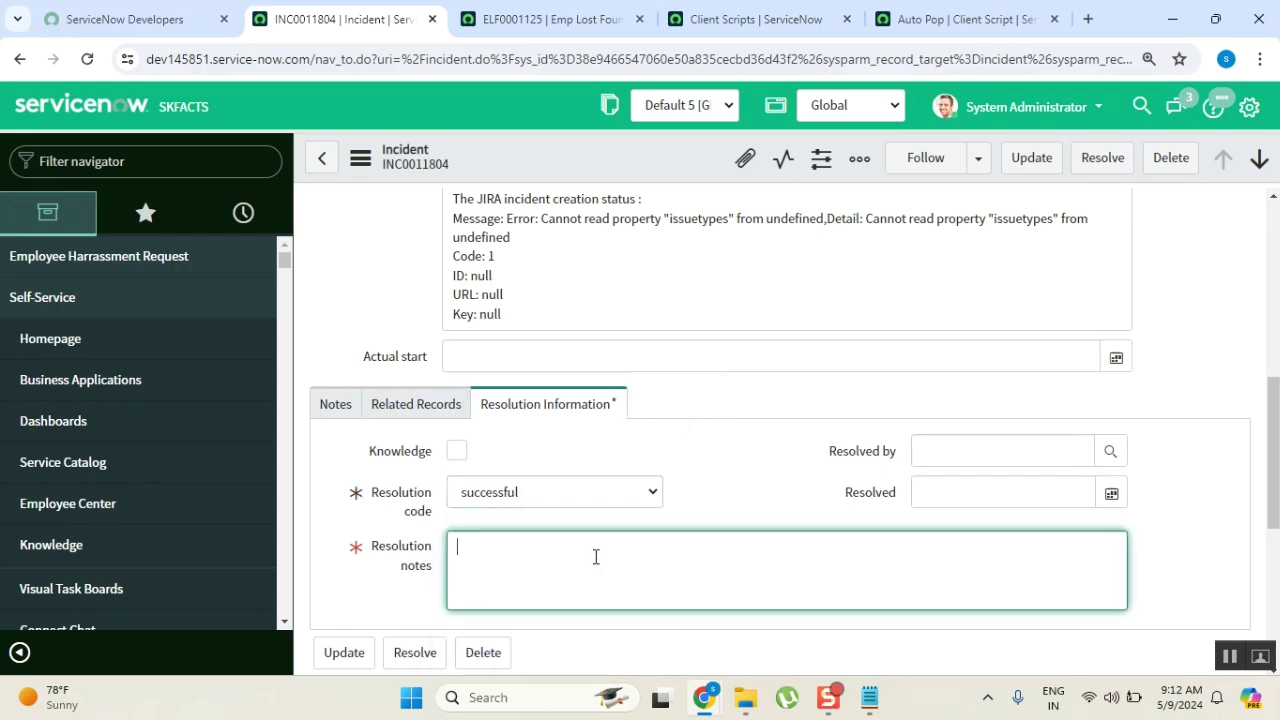
text(f)
key(BackSpace)
text(Fulfilled - Issue is Resolved)
right_click(590, 158)
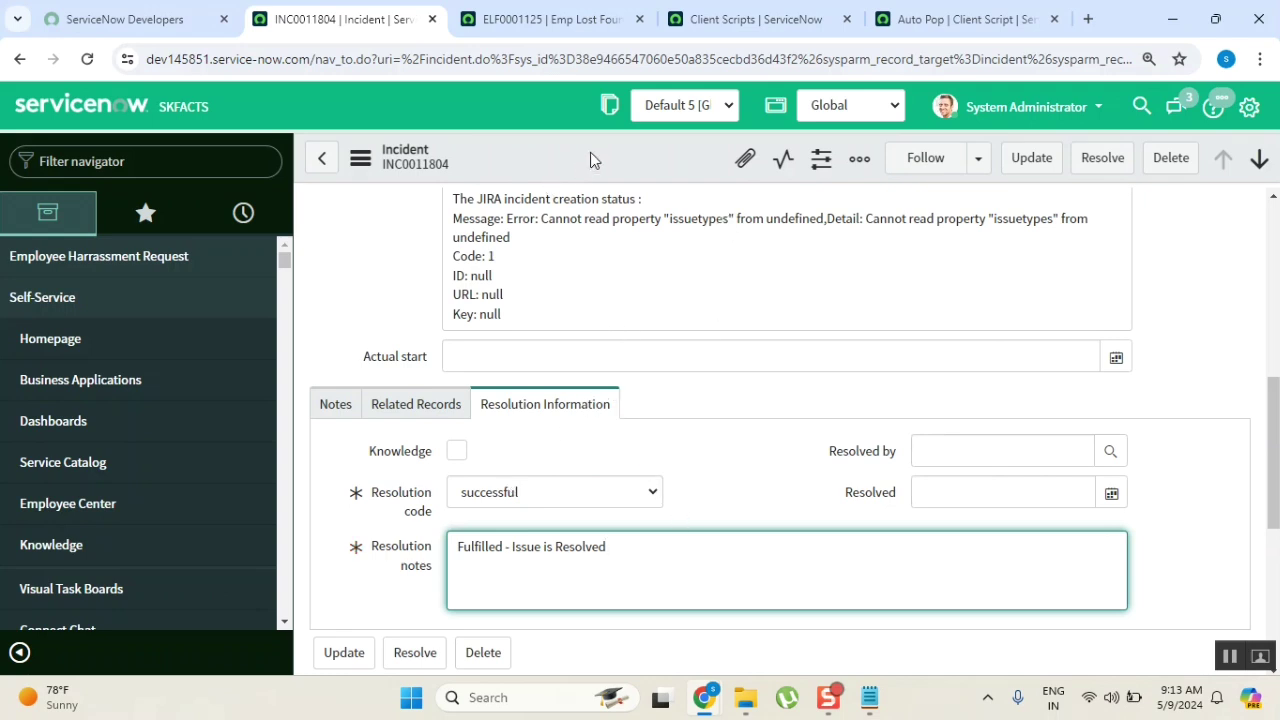
click(1247, 340)
Step: Review the incident's state and resolution fields, and check the additional options on the Emp Lost Found Request form
scroll(1240, 340, up, 6)
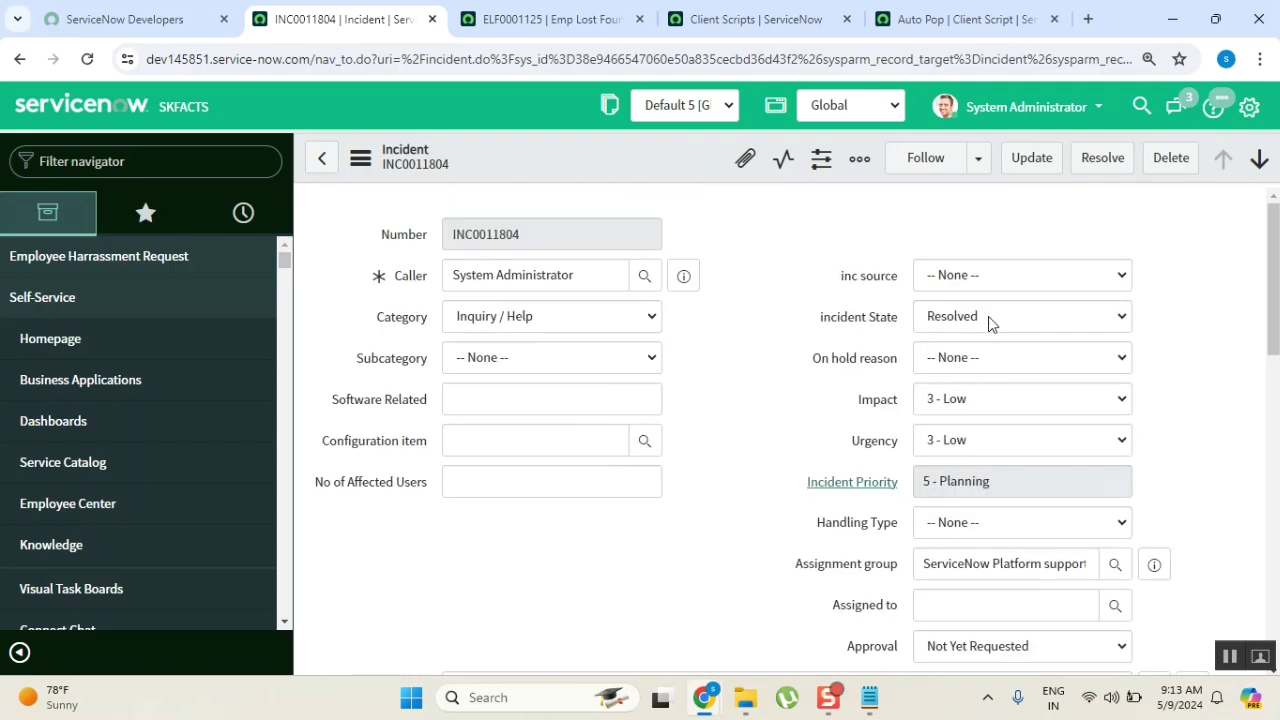
scroll(1006, 314, down, 5)
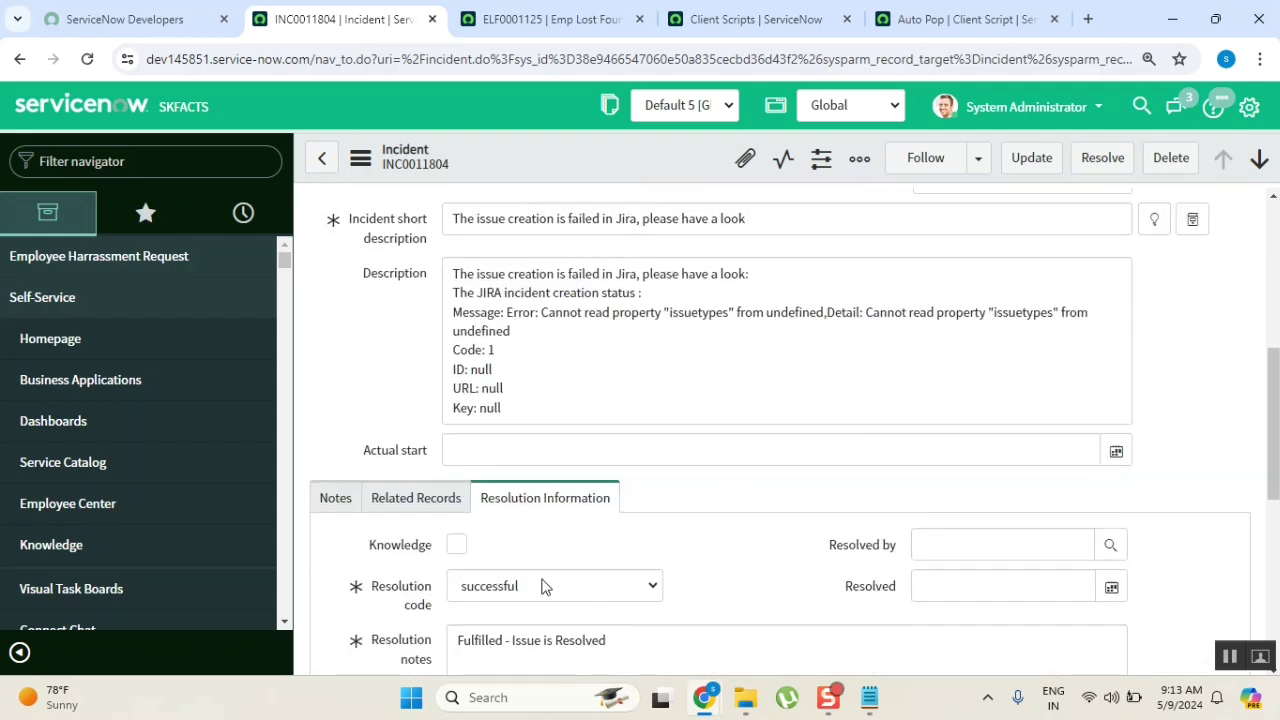
scroll(543, 586, down, 2)
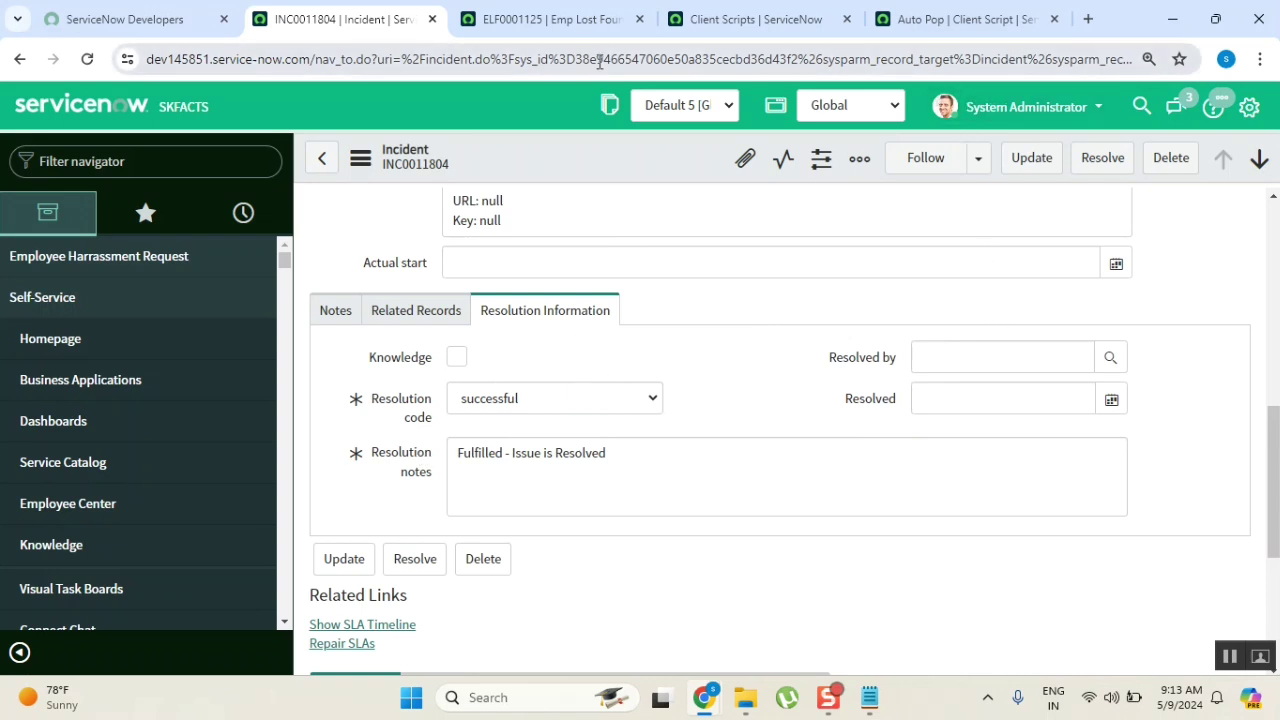
click(565, 22)
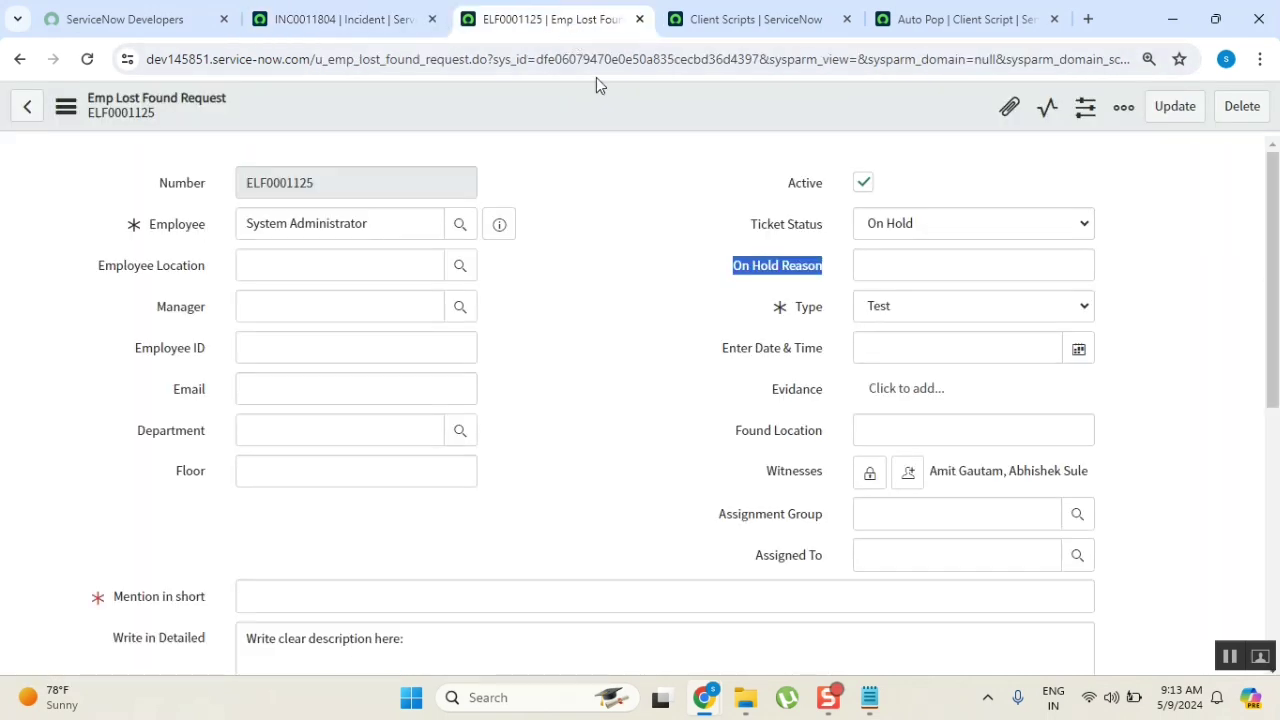
click(1123, 108)
click(380, 24)
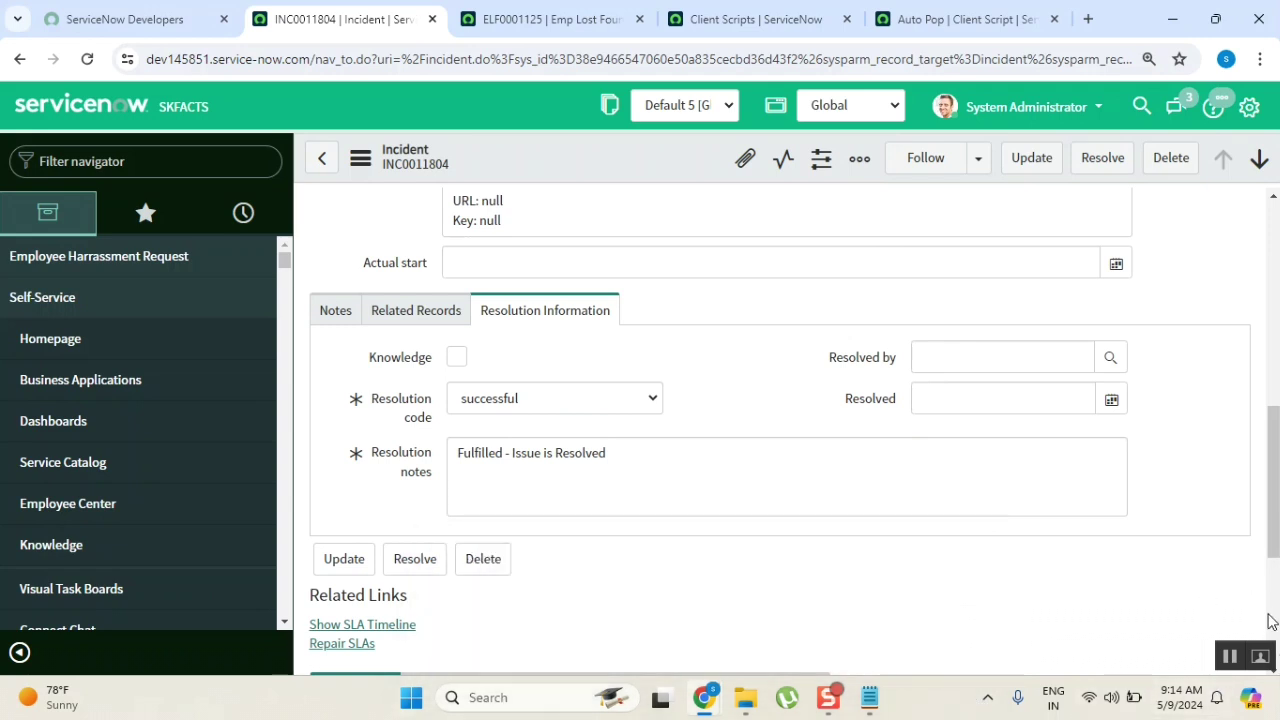
Step: Show the template bar on the incident form
click(862, 166)
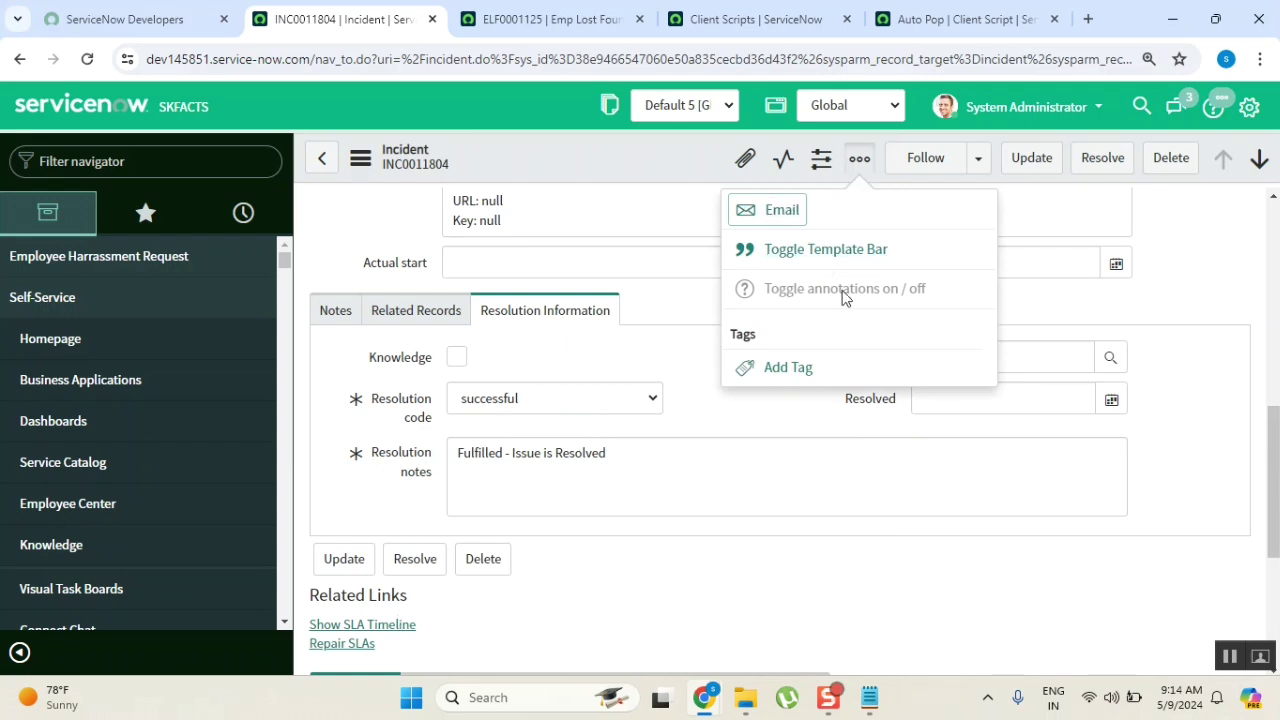
click(824, 254)
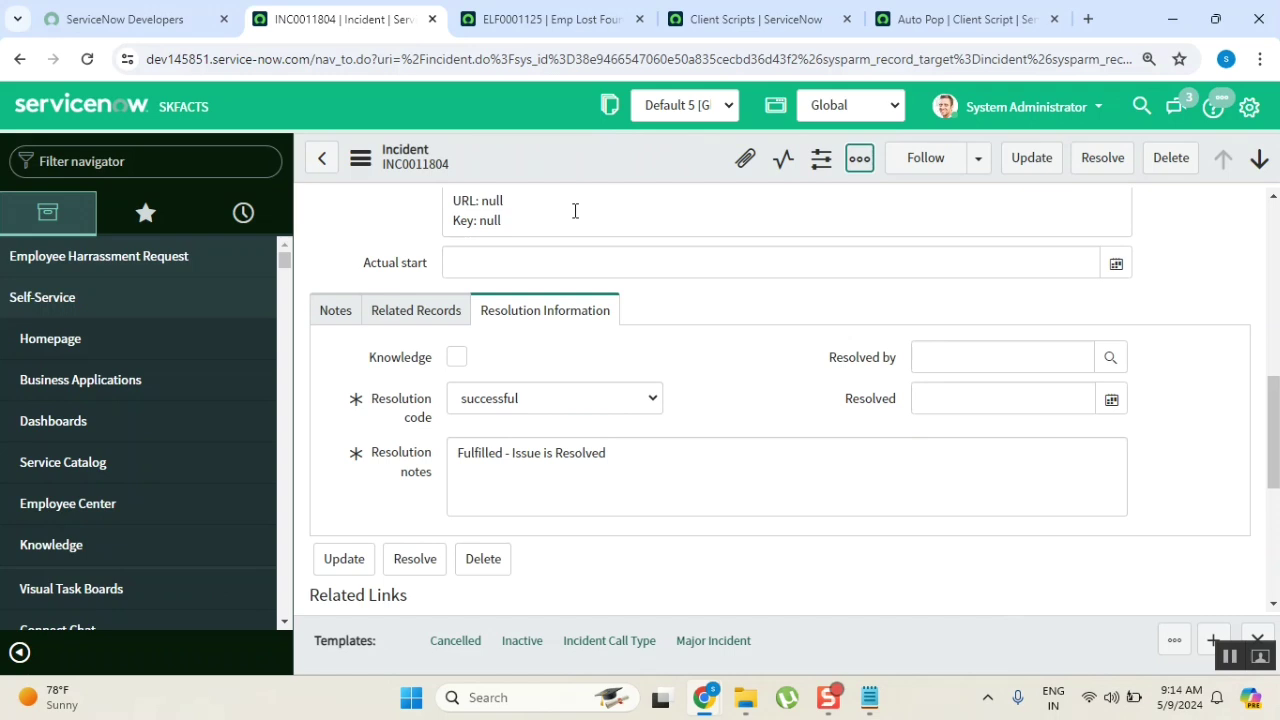
click(1212, 642)
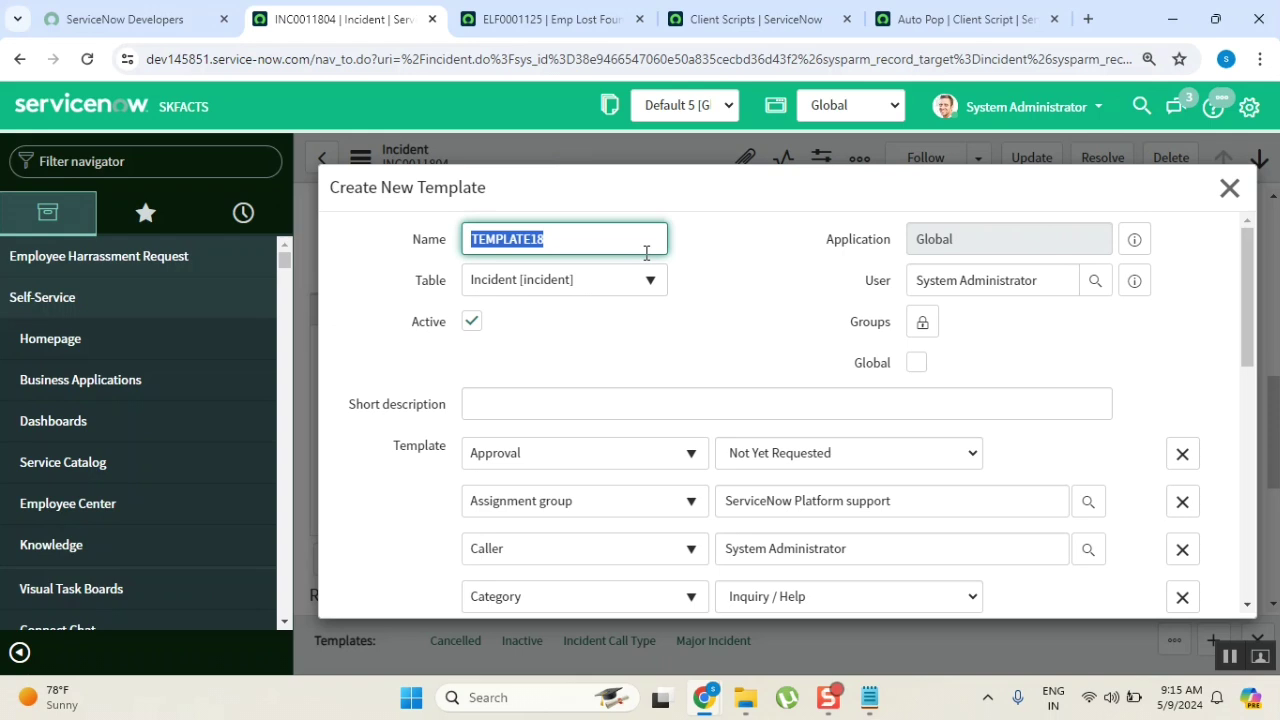
text(cl)
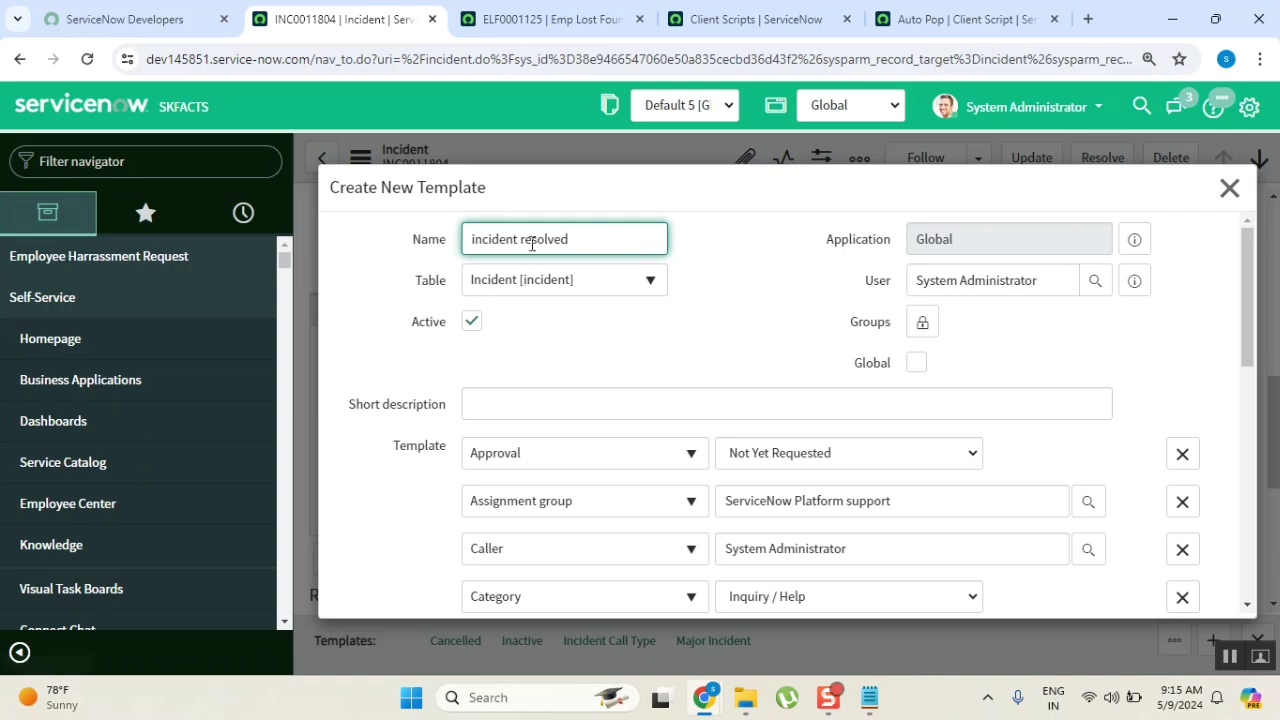
scroll(718, 333, down, 2)
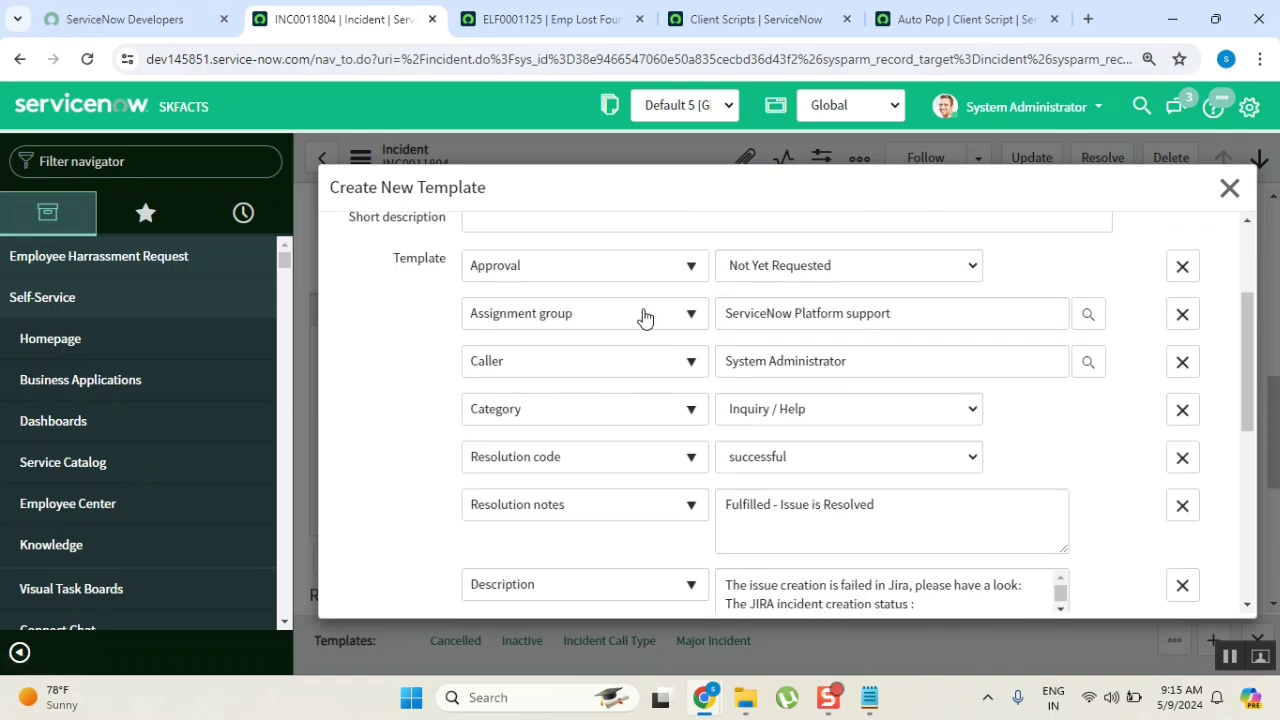
drag(1248, 315, 1245, 282)
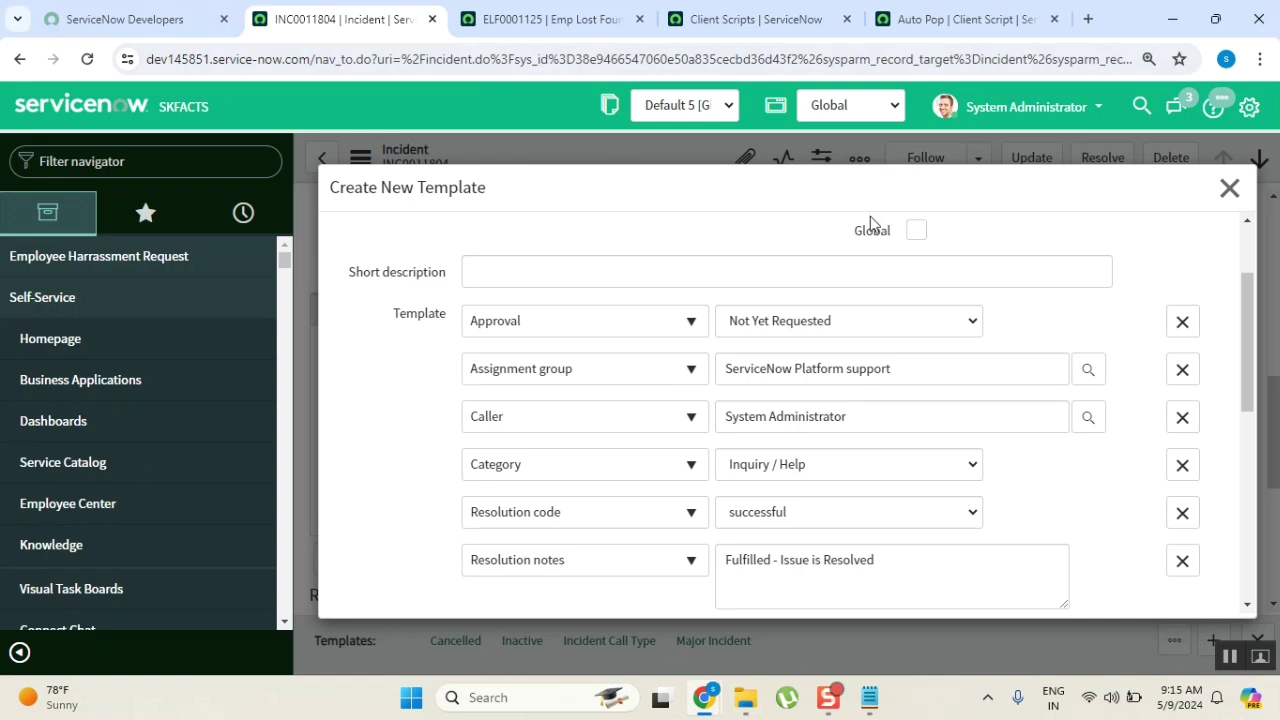
click(1227, 188)
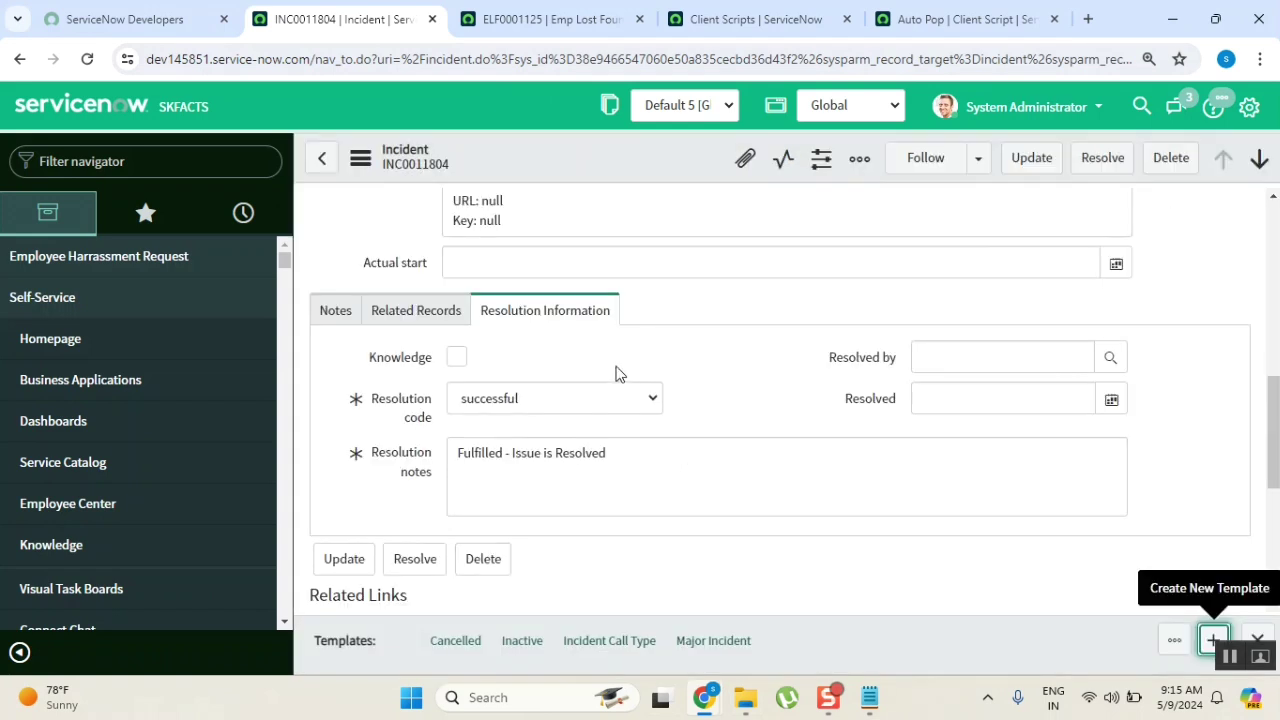
Step: Start a new template from the incident's values, name it Incident Resolved, and review its prefilled fields
scroll(848, 427, up, 4)
scroll(787, 432, up, 3)
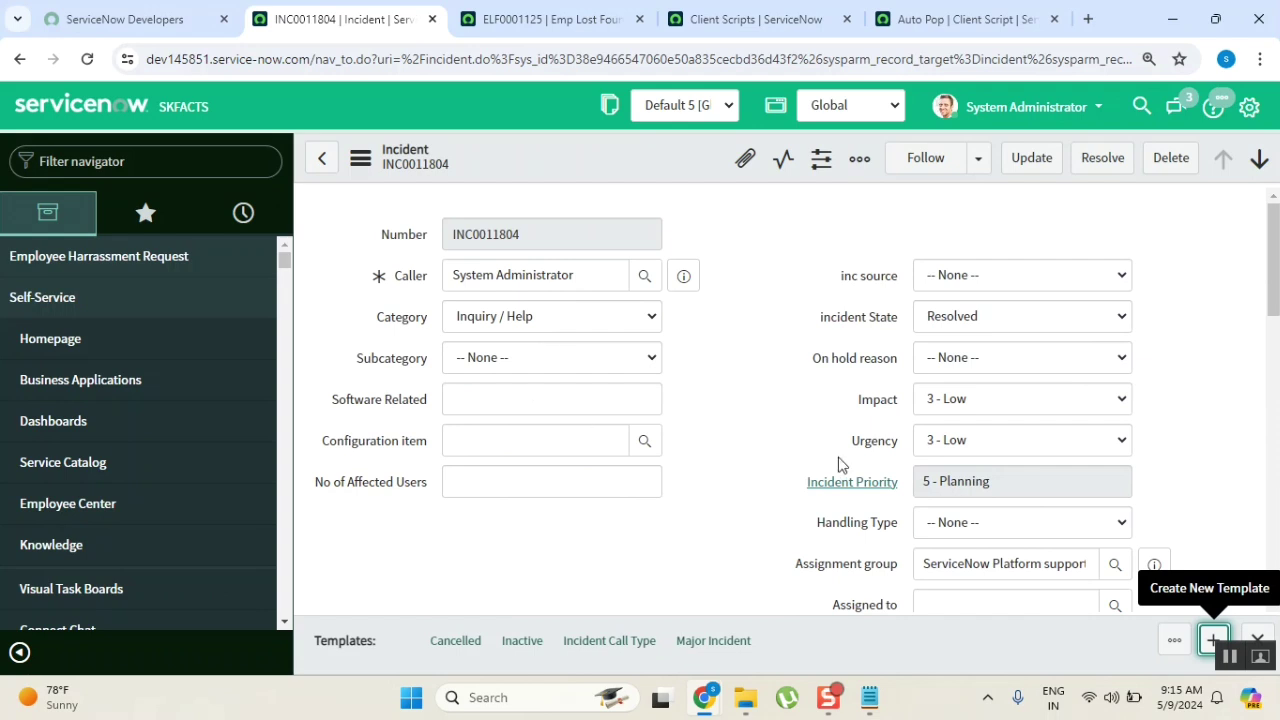
scroll(837, 463, down, 3)
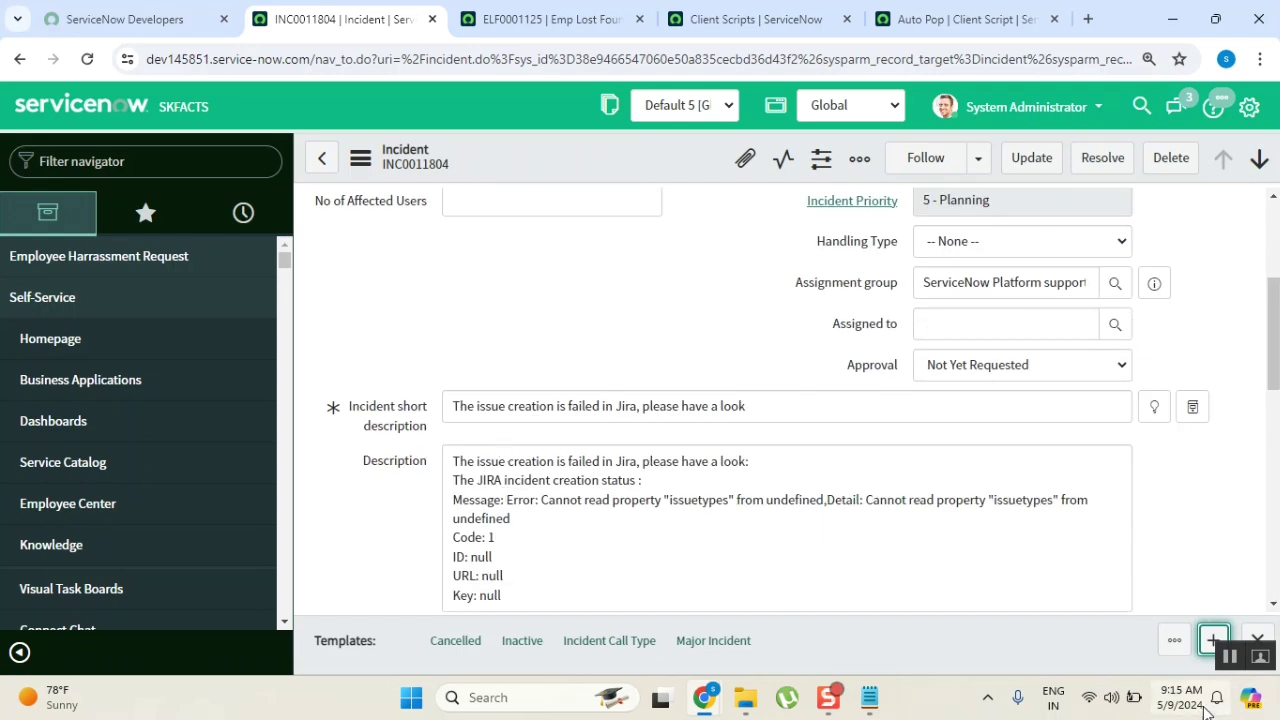
click(1210, 640)
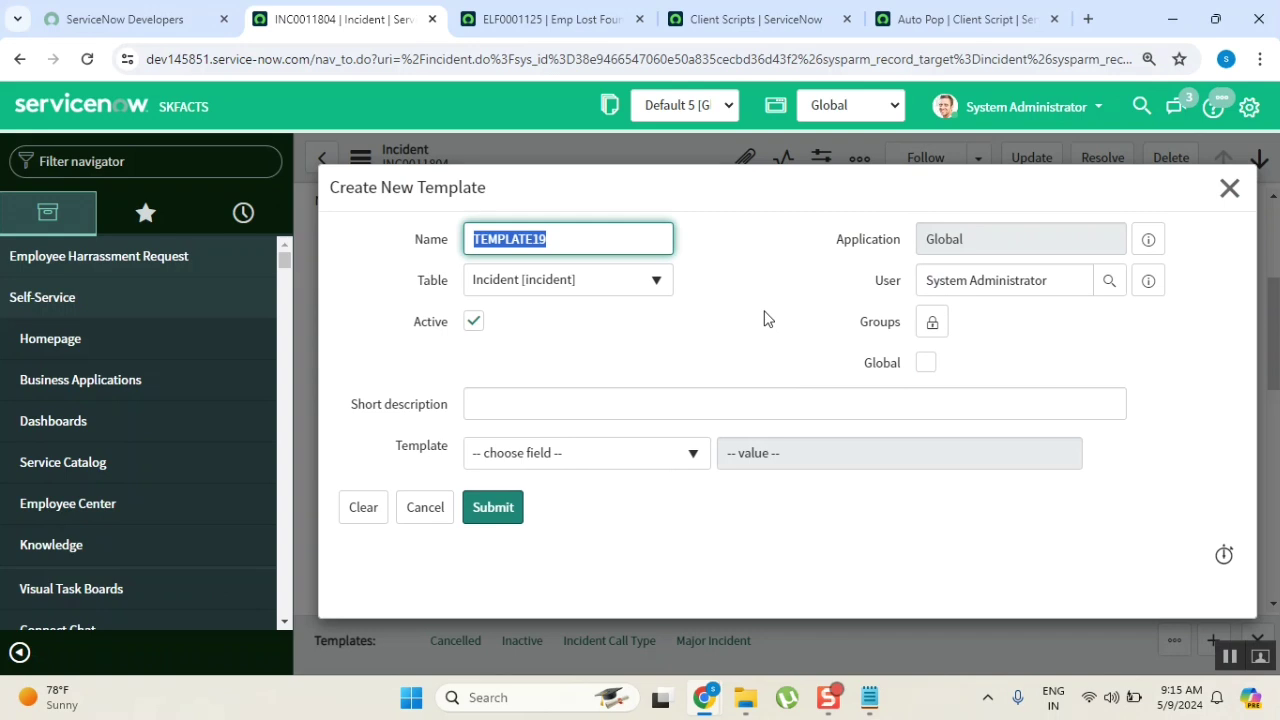
text(Incident Re)
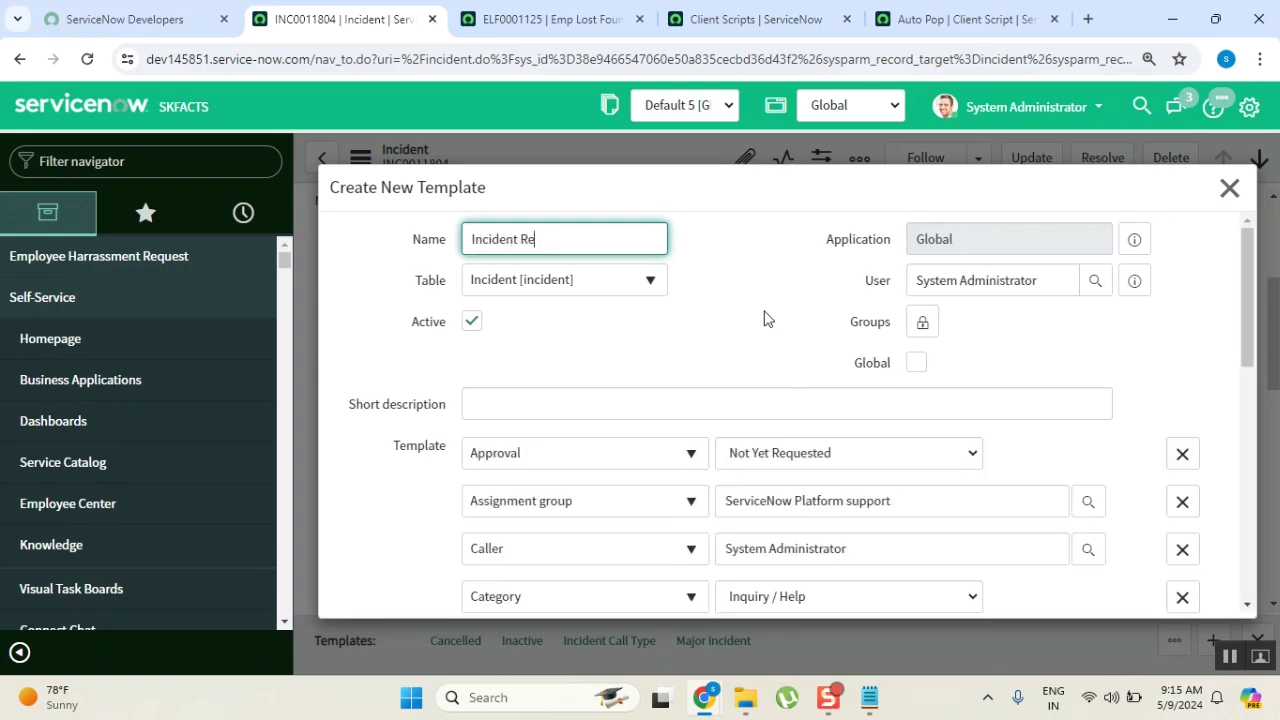
text(solved)
scroll(775, 316, down, 2)
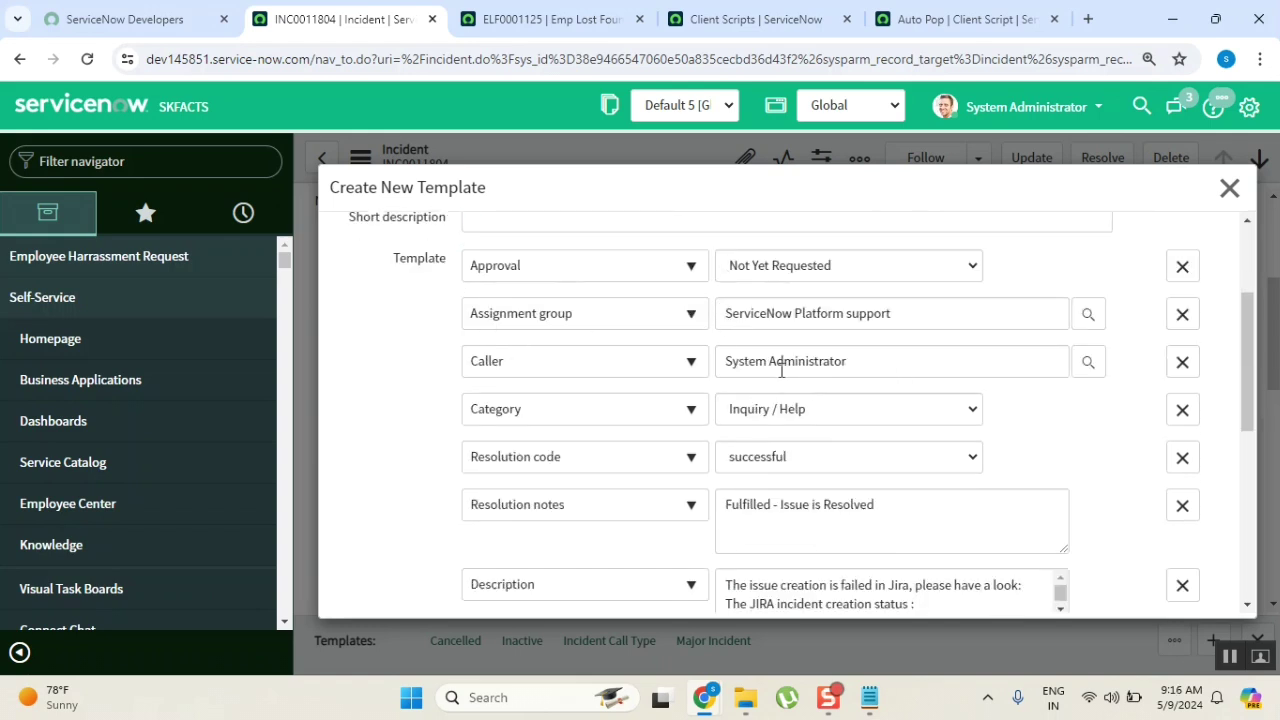
scroll(790, 430, down, 1)
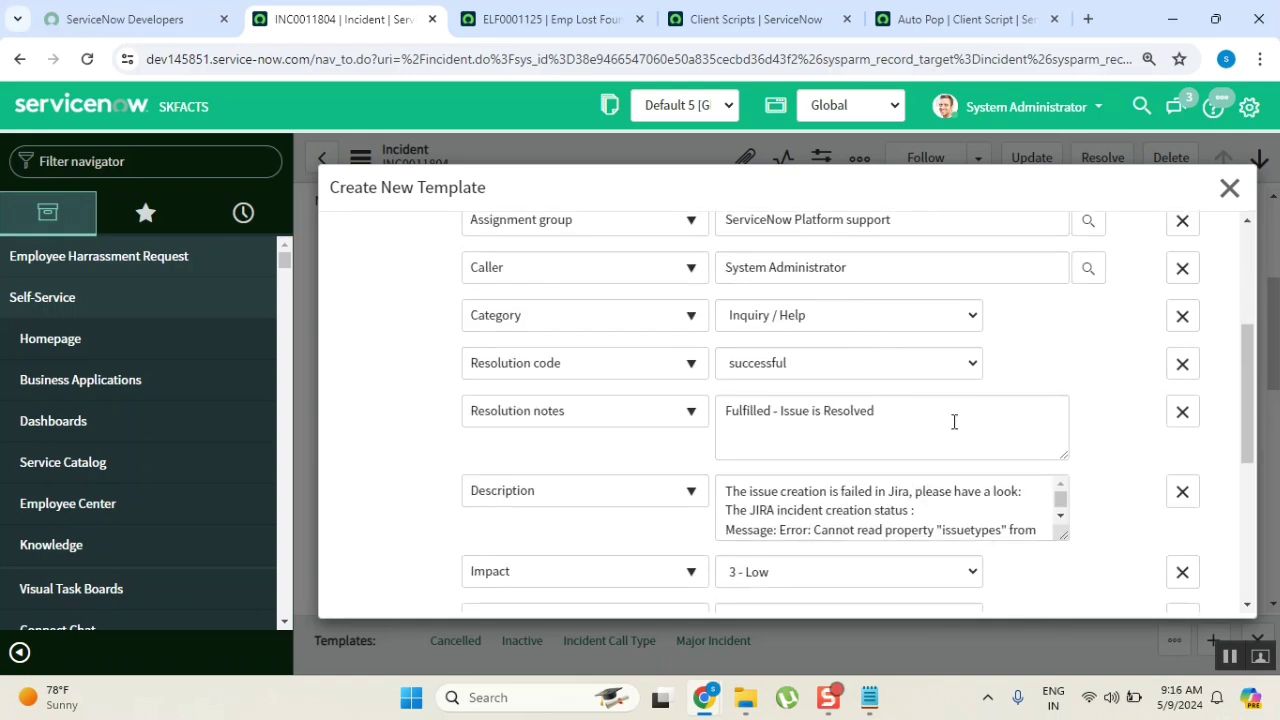
scroll(971, 389, down, 4)
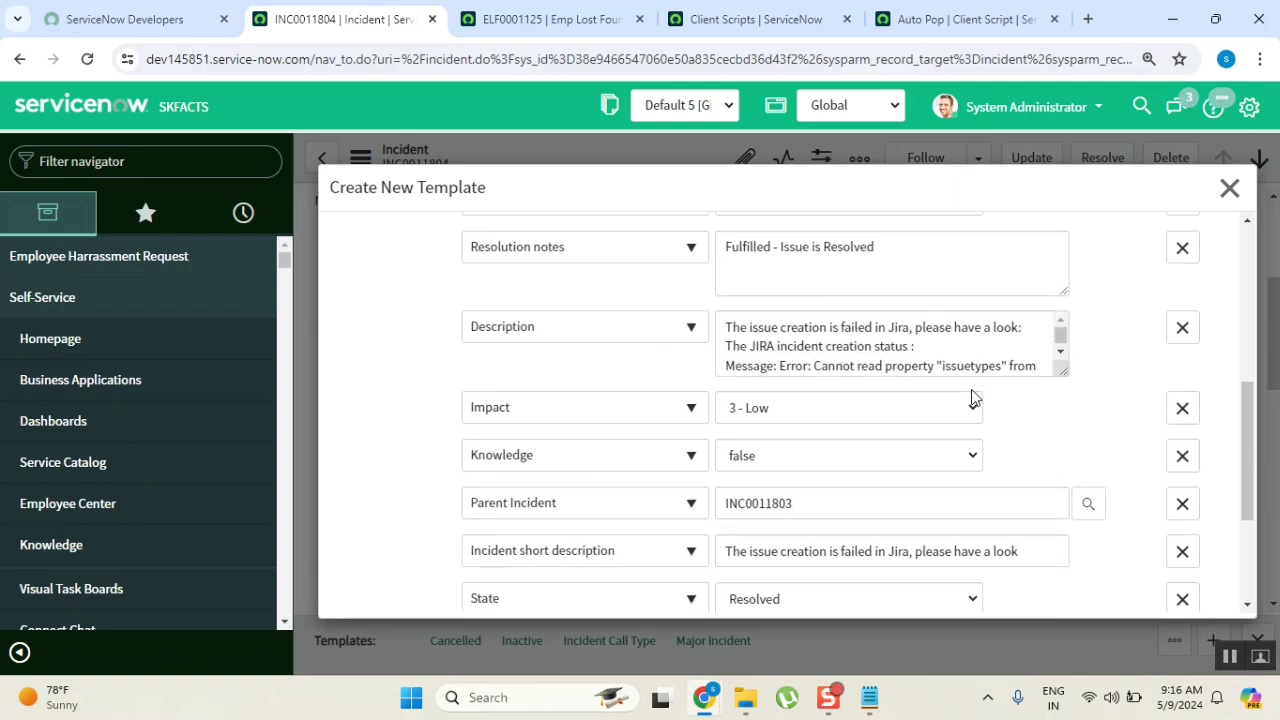
scroll(971, 389, up, 8)
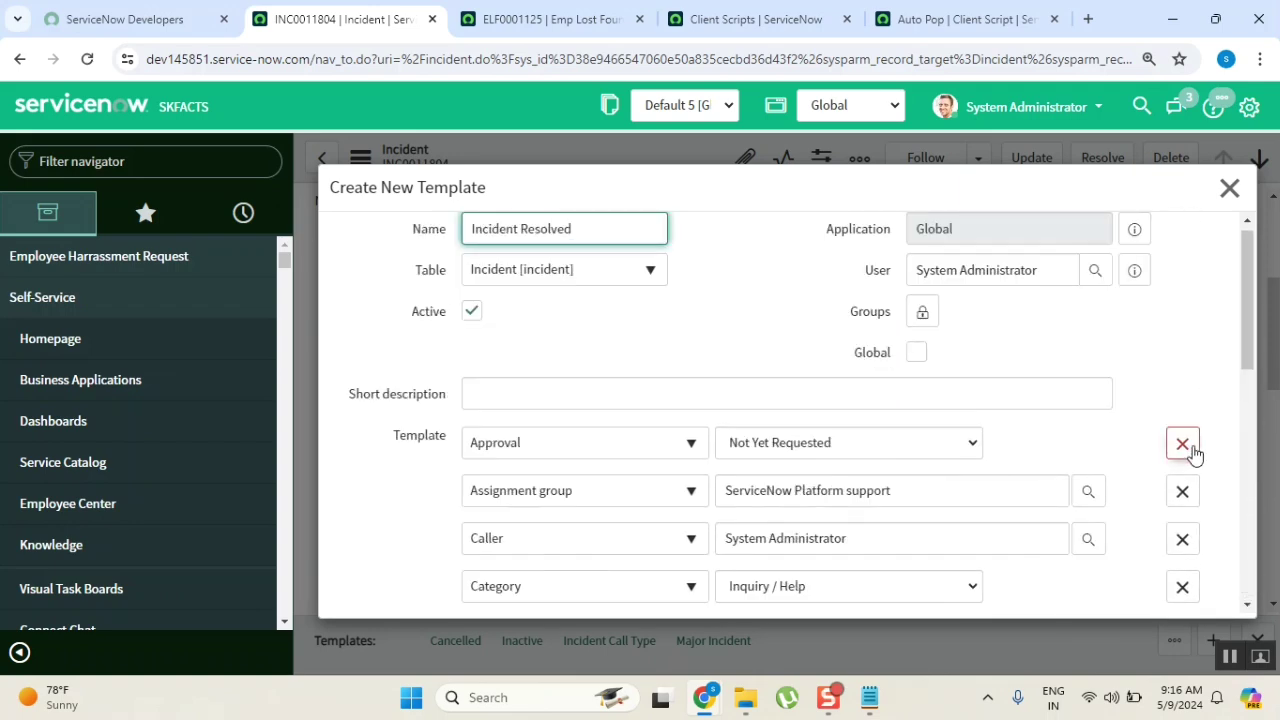
Step: Remove the Approval and Assignment group fields from the new template
scroll(1193, 452, down, 4)
scroll(1193, 452, down, 3)
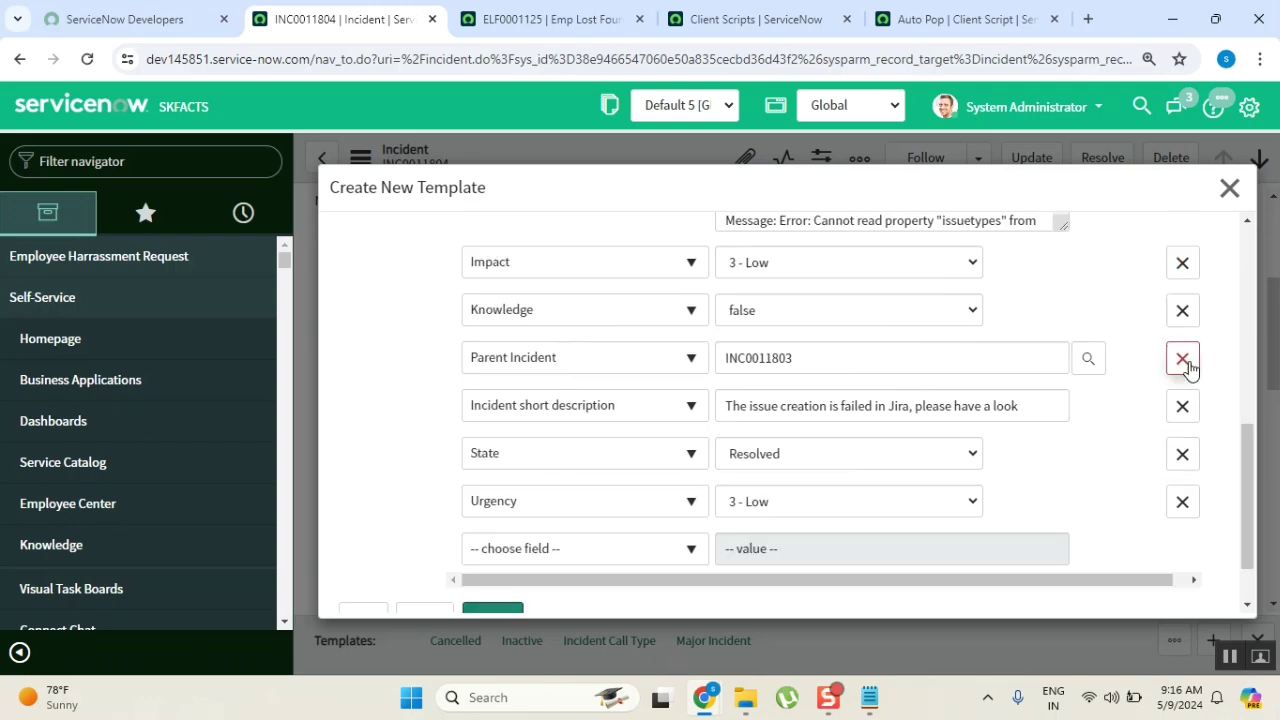
scroll(1183, 363, up, 3)
scroll(1019, 402, up, 2)
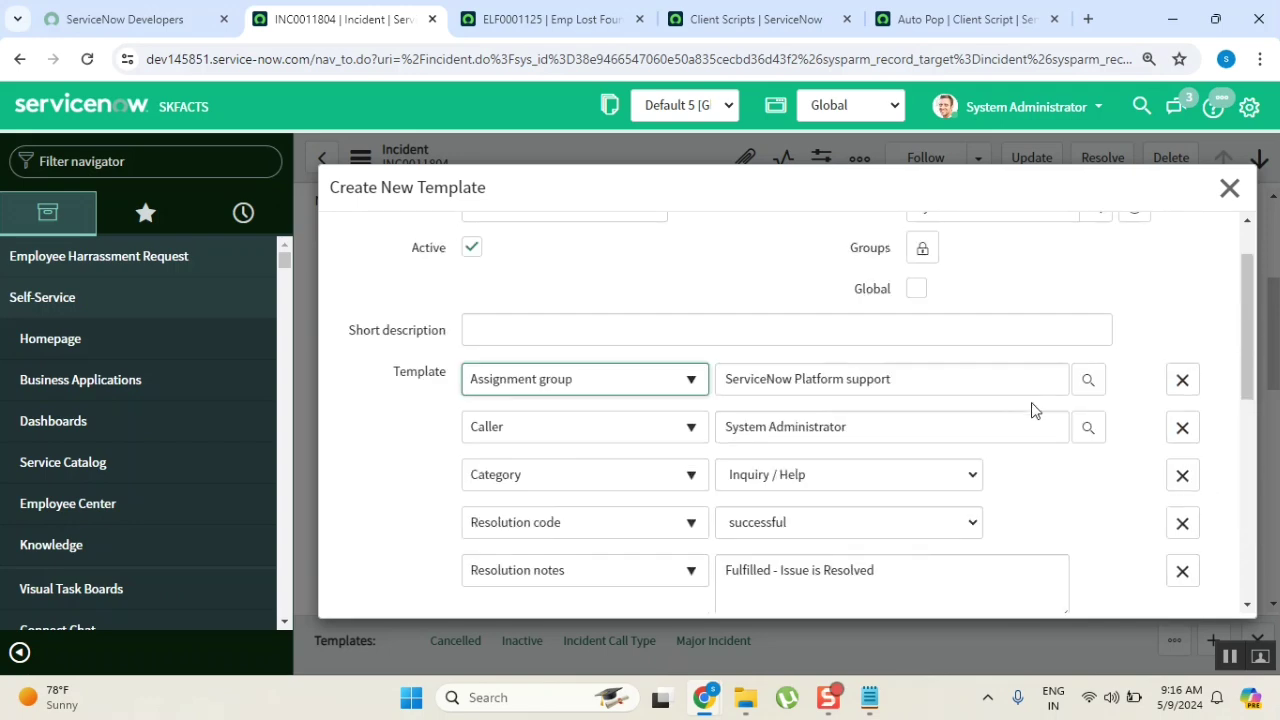
click(1182, 381)
Step: Remove the Urgency, Parent Incident, Knowledge and Impact fields from the new template
scroll(911, 380, down, 5)
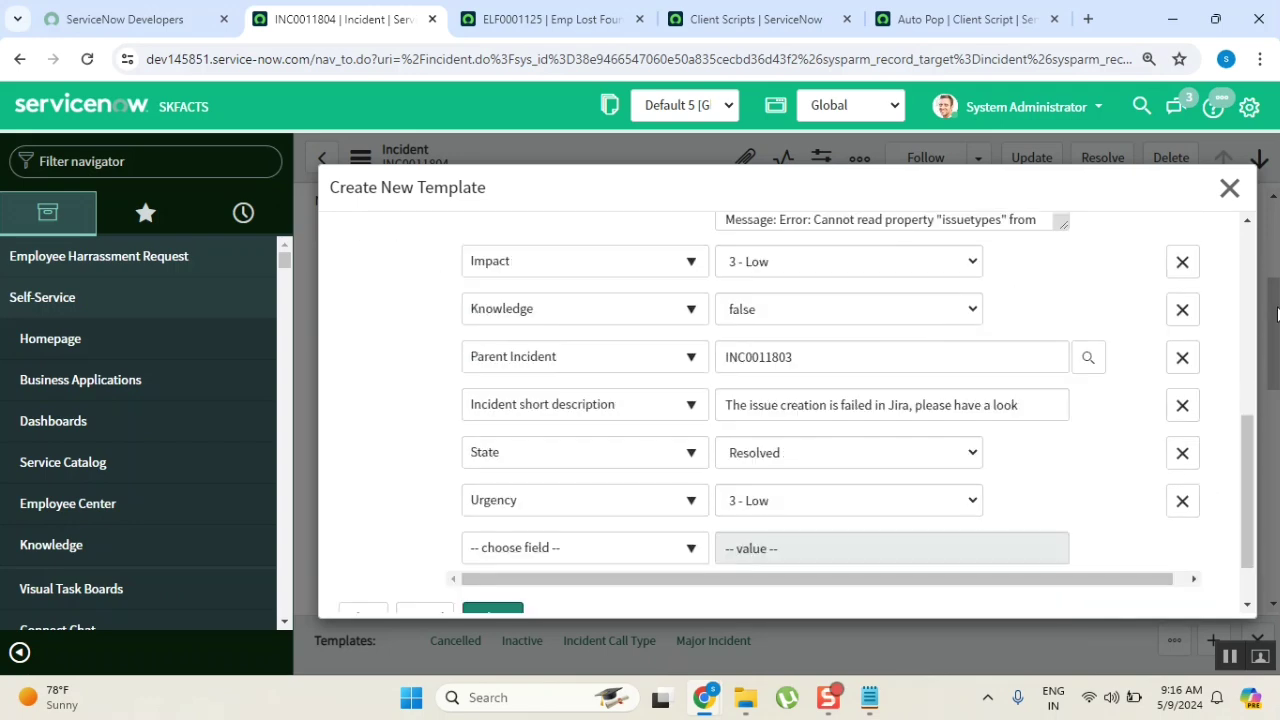
scroll(1071, 409, up, 2)
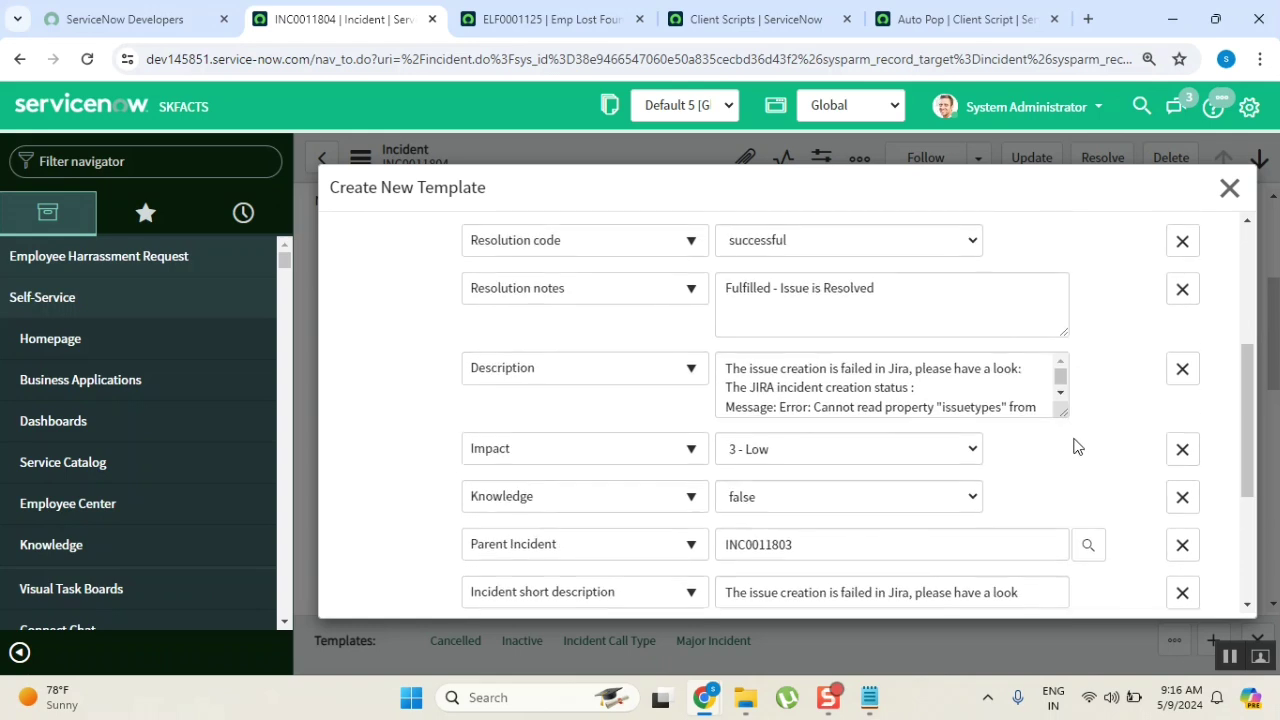
scroll(1074, 446, down, 2)
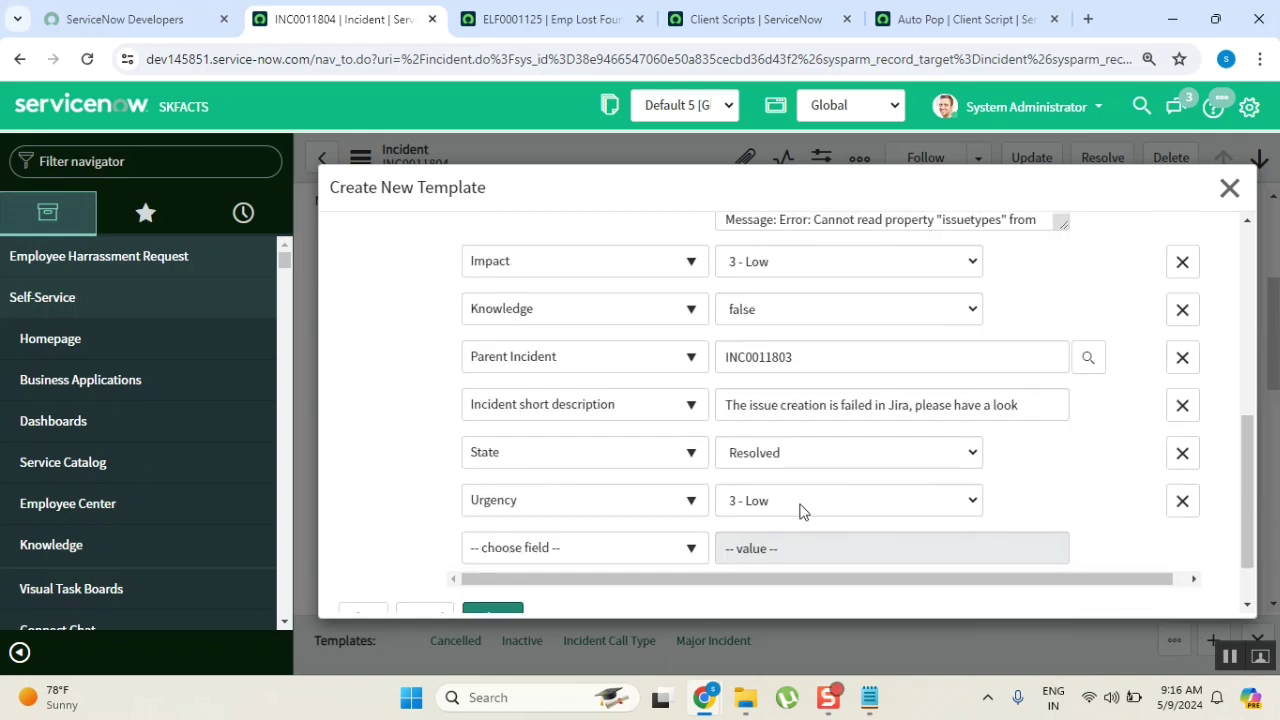
click(1180, 502)
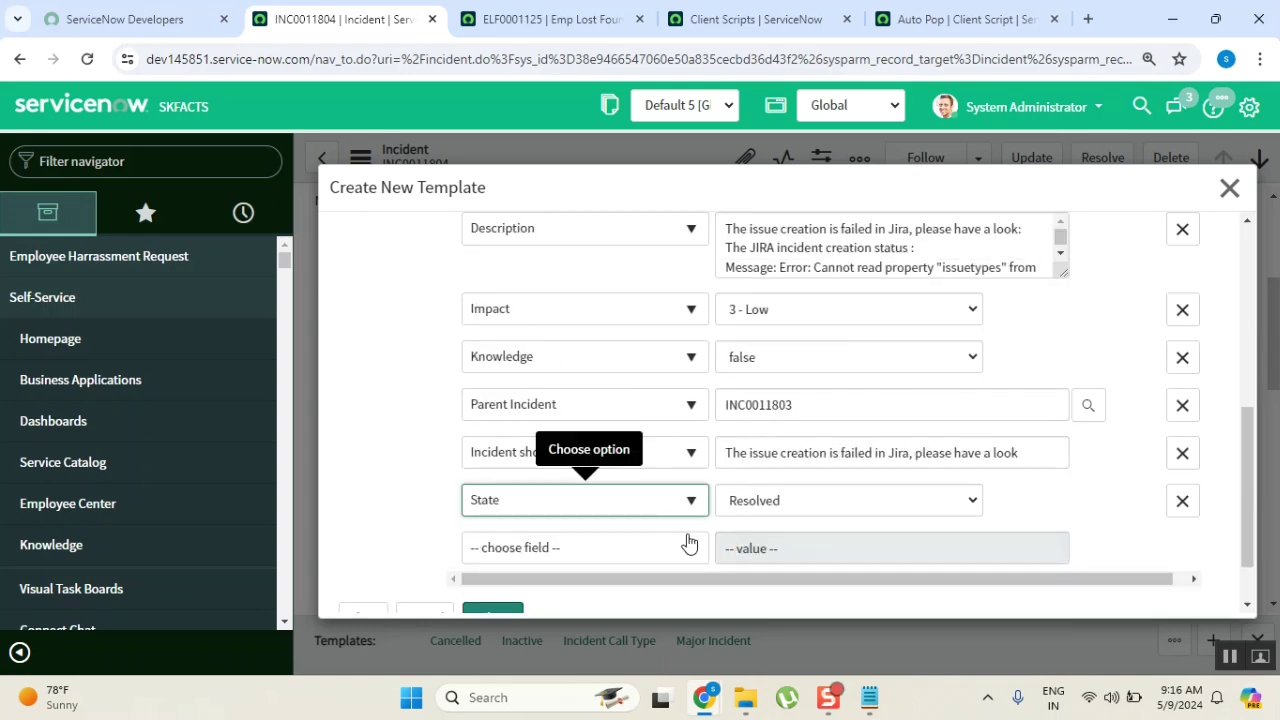
click(1184, 404)
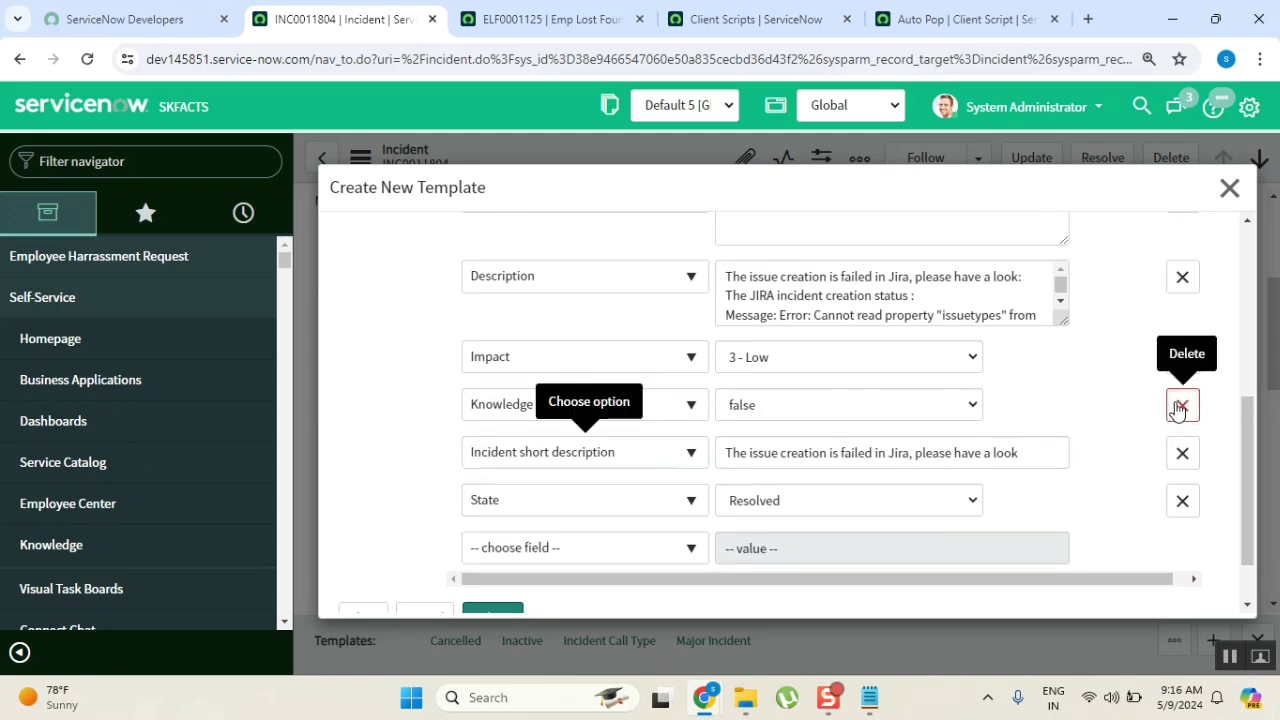
click(1182, 405)
click(1181, 406)
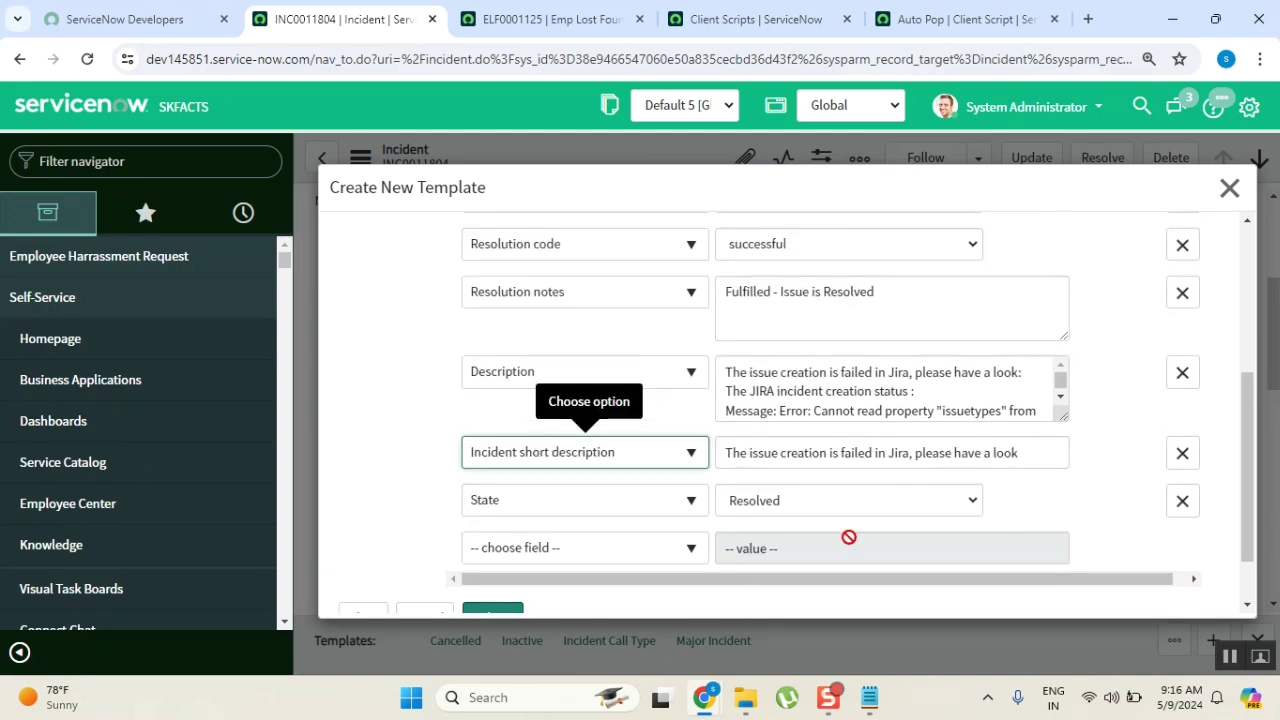
Step: Remove the Incident short description, Description, Caller and Category fields from the new template
click(1183, 454)
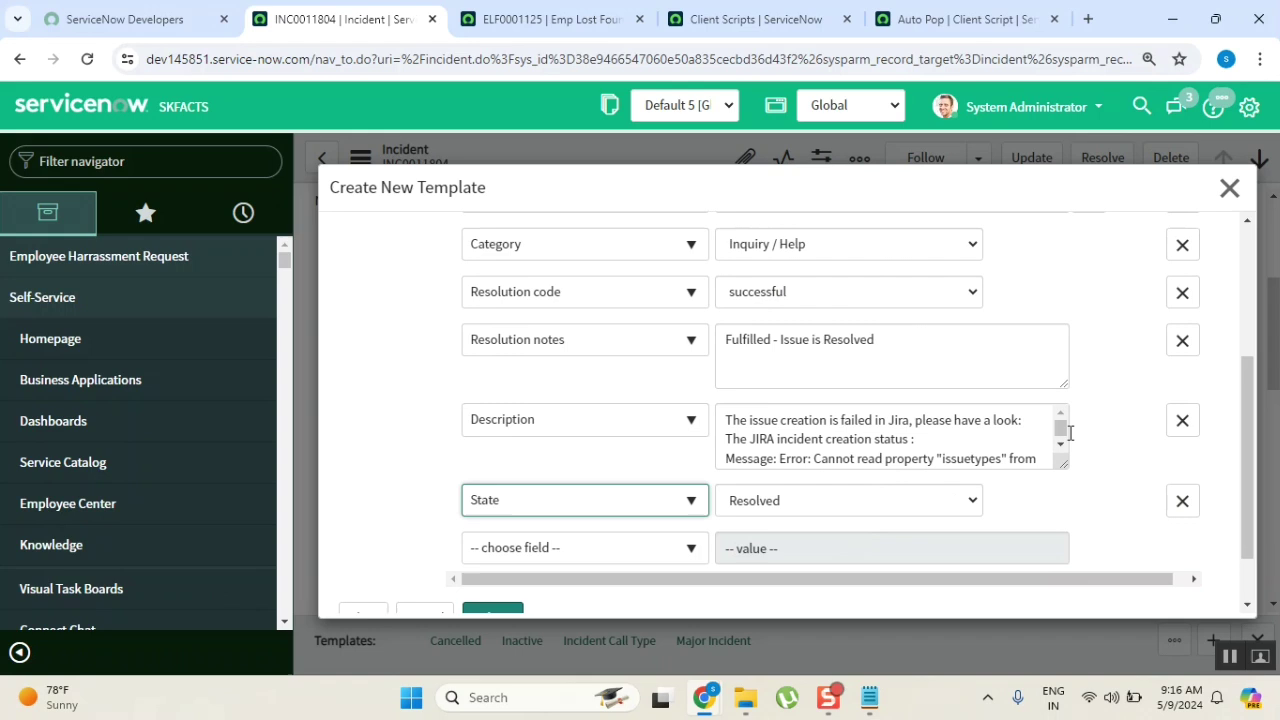
click(1183, 420)
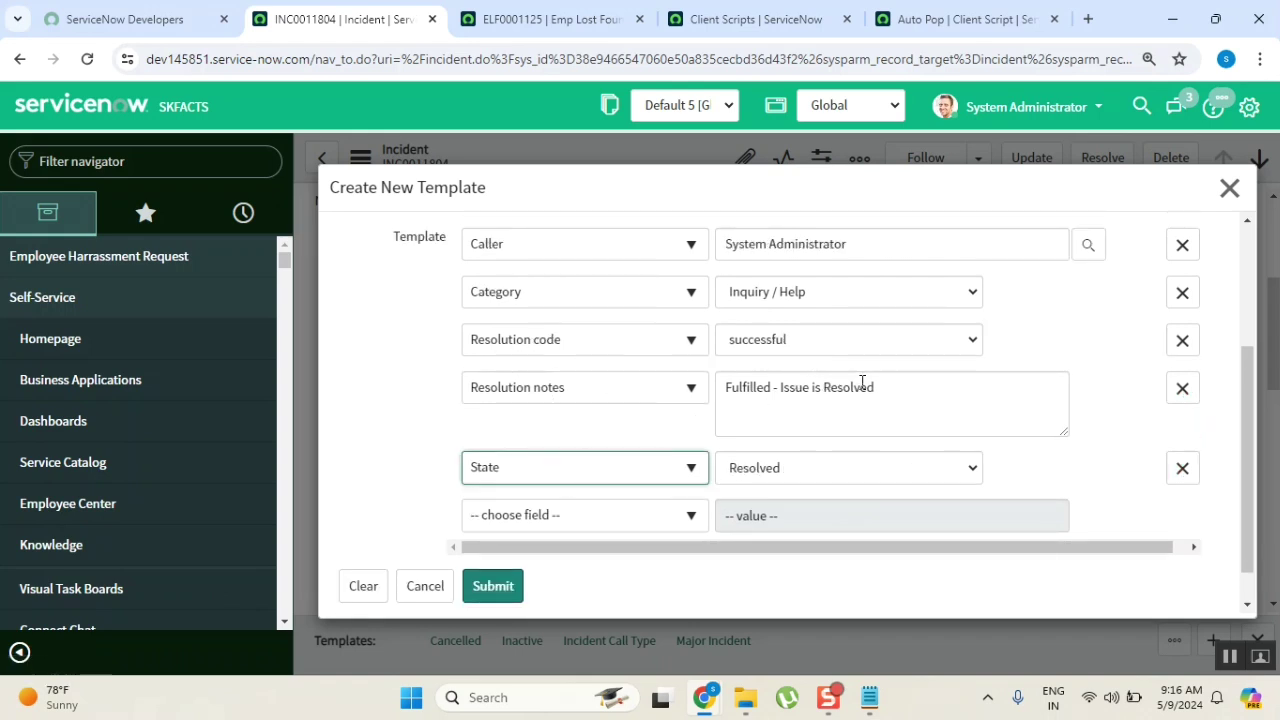
scroll(862, 383, up, 1)
click(1182, 334)
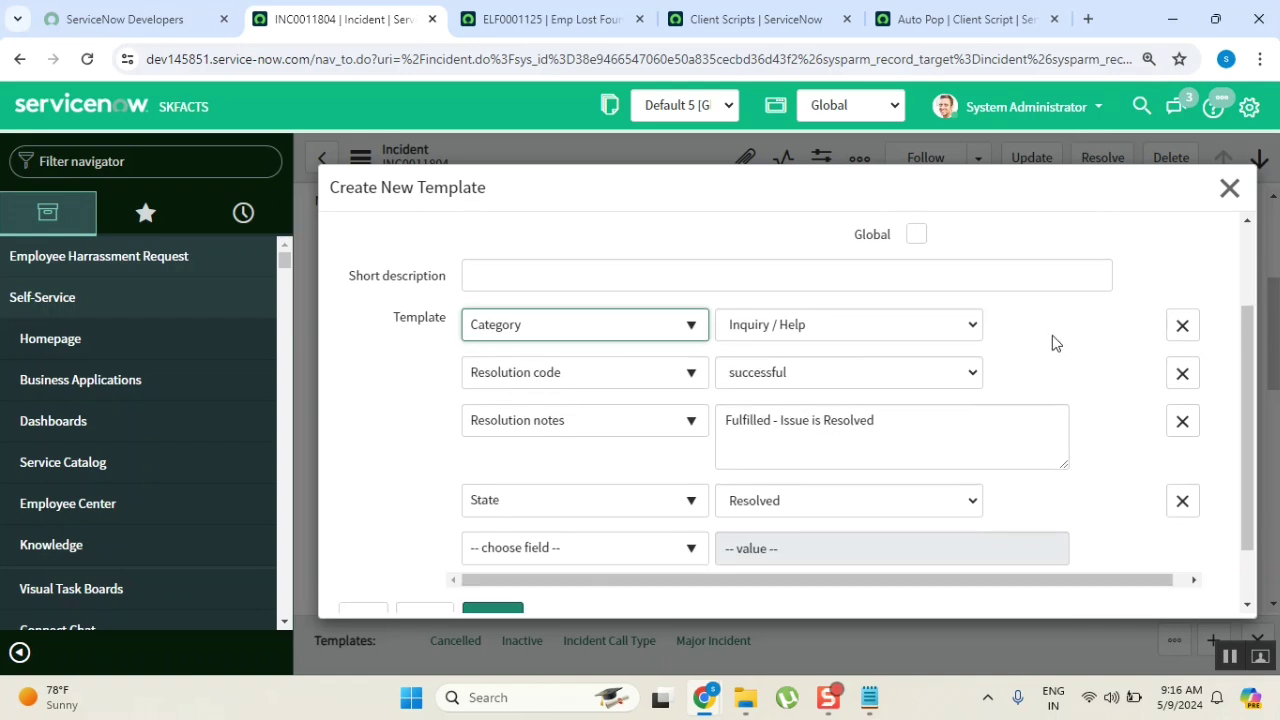
click(1182, 325)
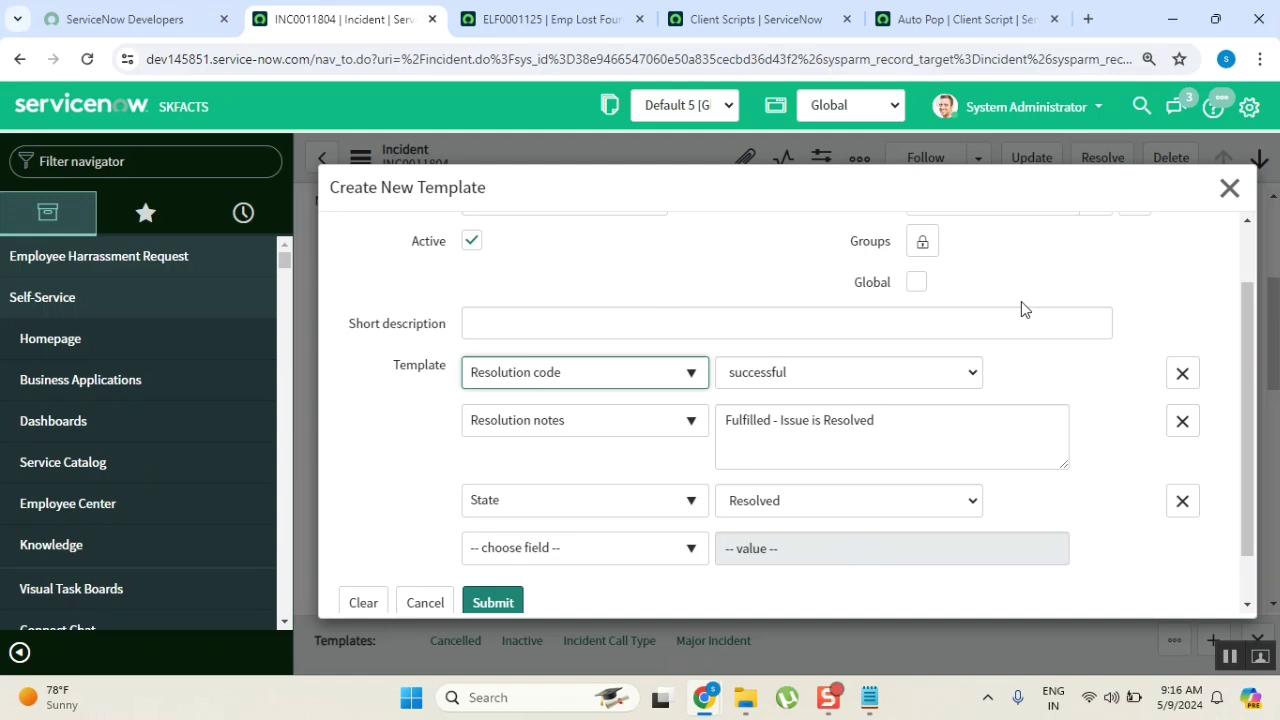
Step: Check the template's remaining resolution code, resolution notes and state values, and submit it
scroll(1021, 301, up, 2)
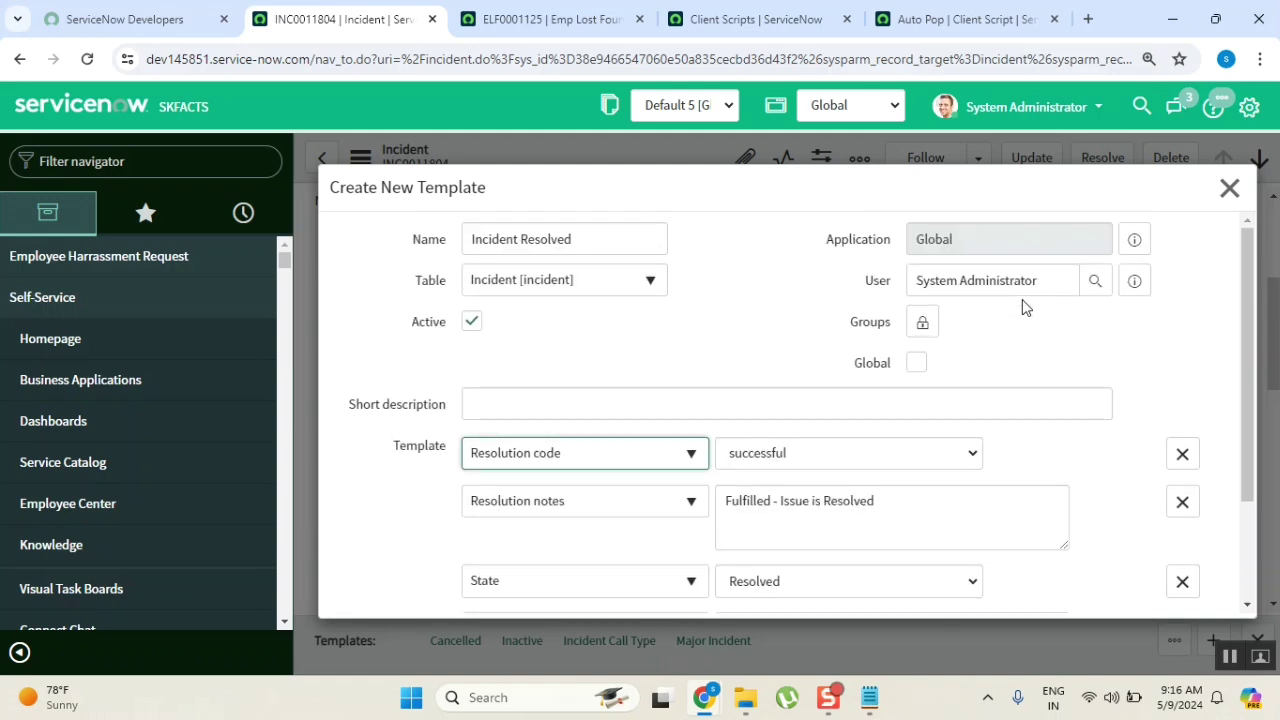
scroll(1093, 364, down, 3)
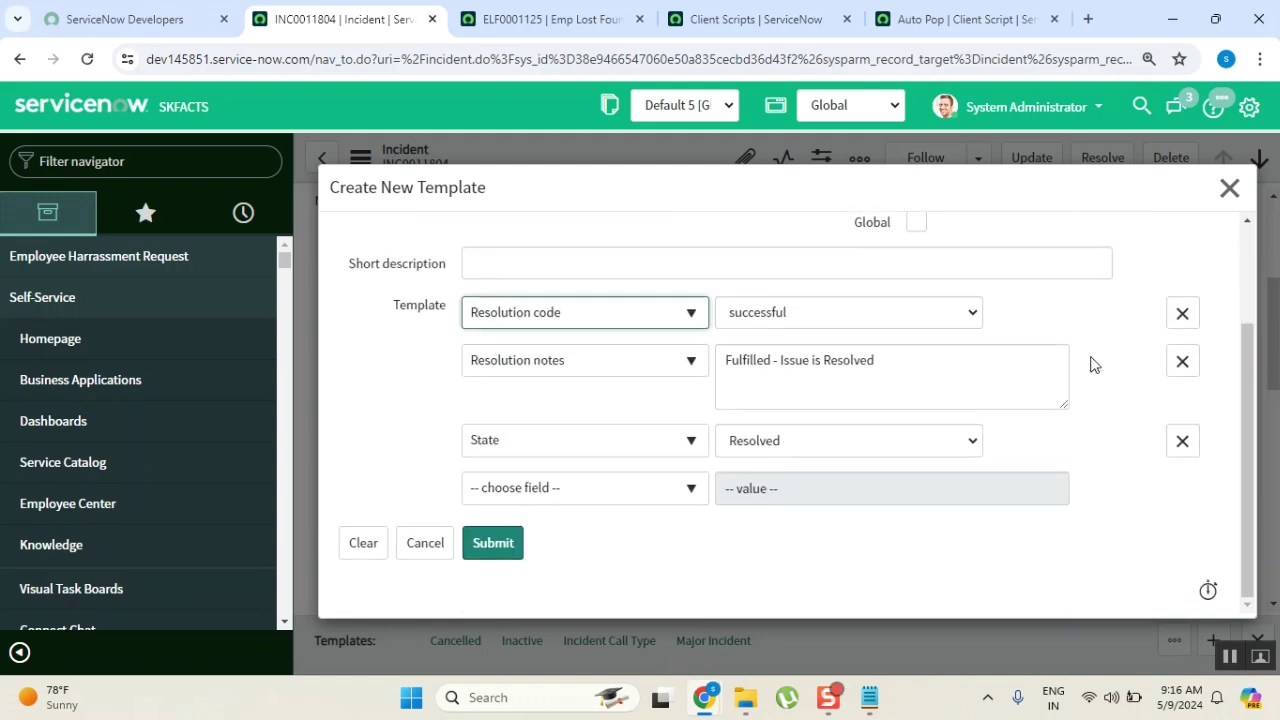
click(510, 552)
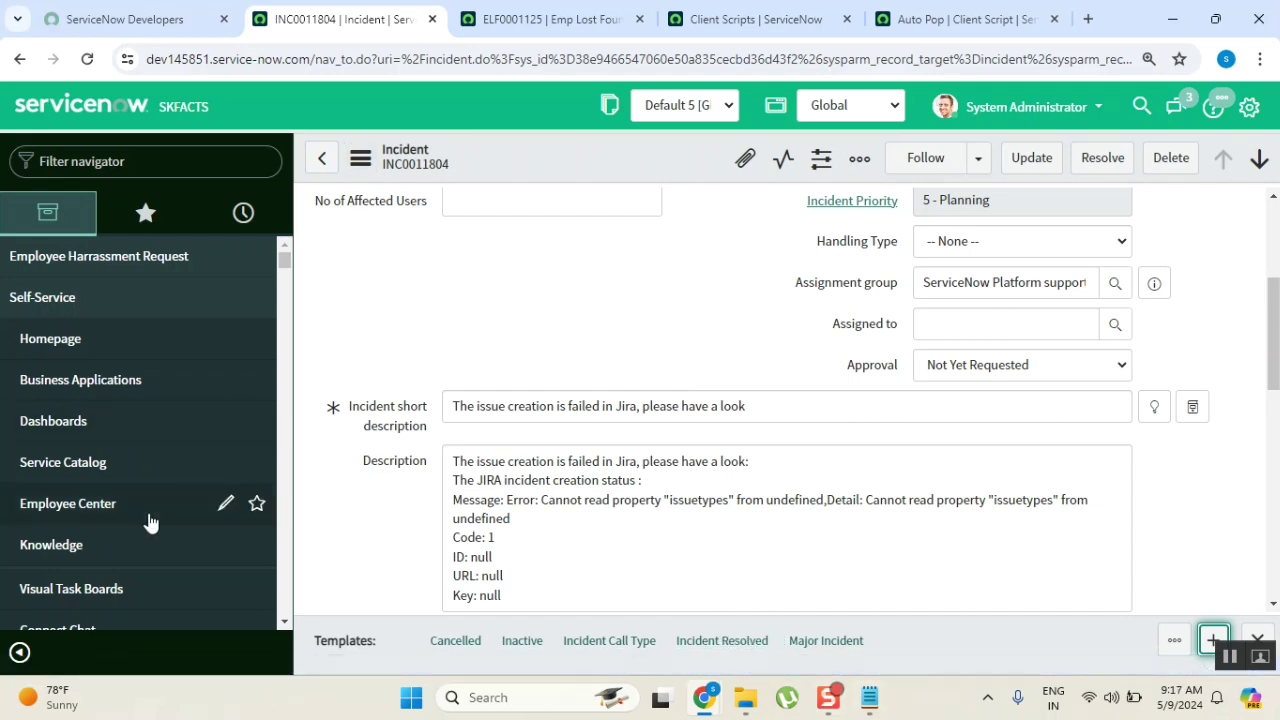
Step: Reload the incident form, discarding its unsaved changes and dismissing the alerts
click(88, 60)
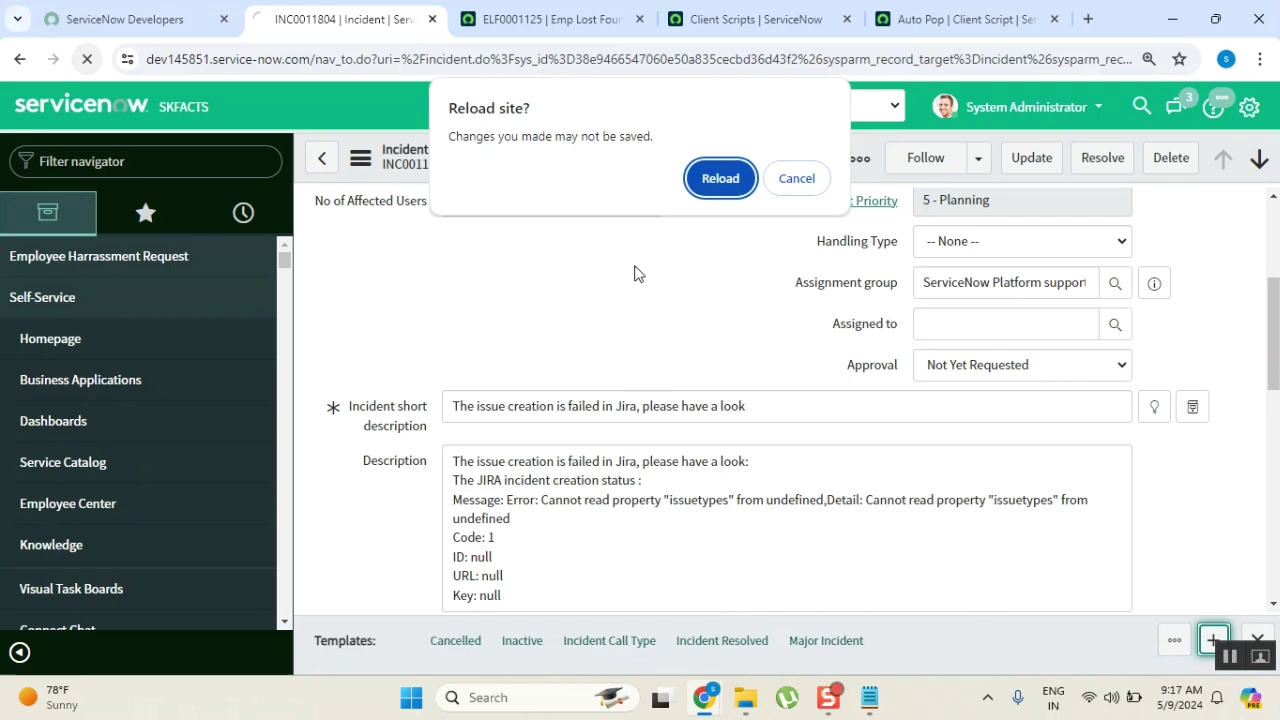
click(740, 178)
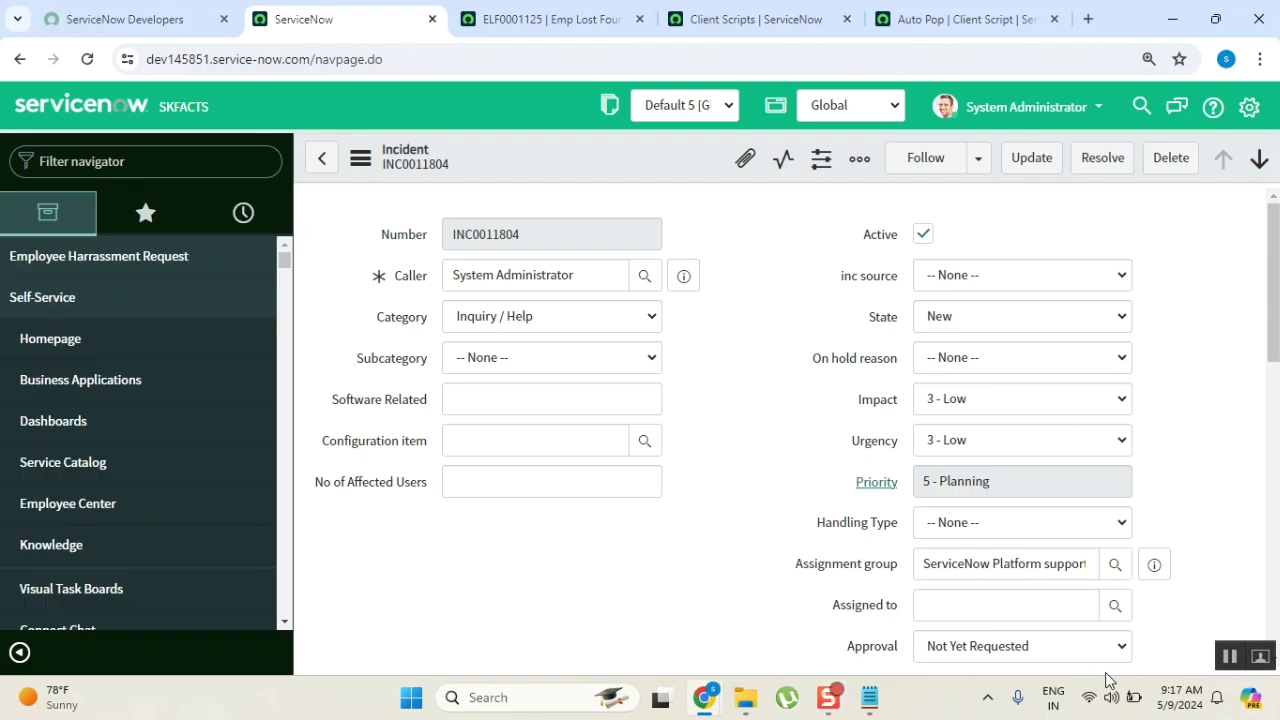
click(801, 173)
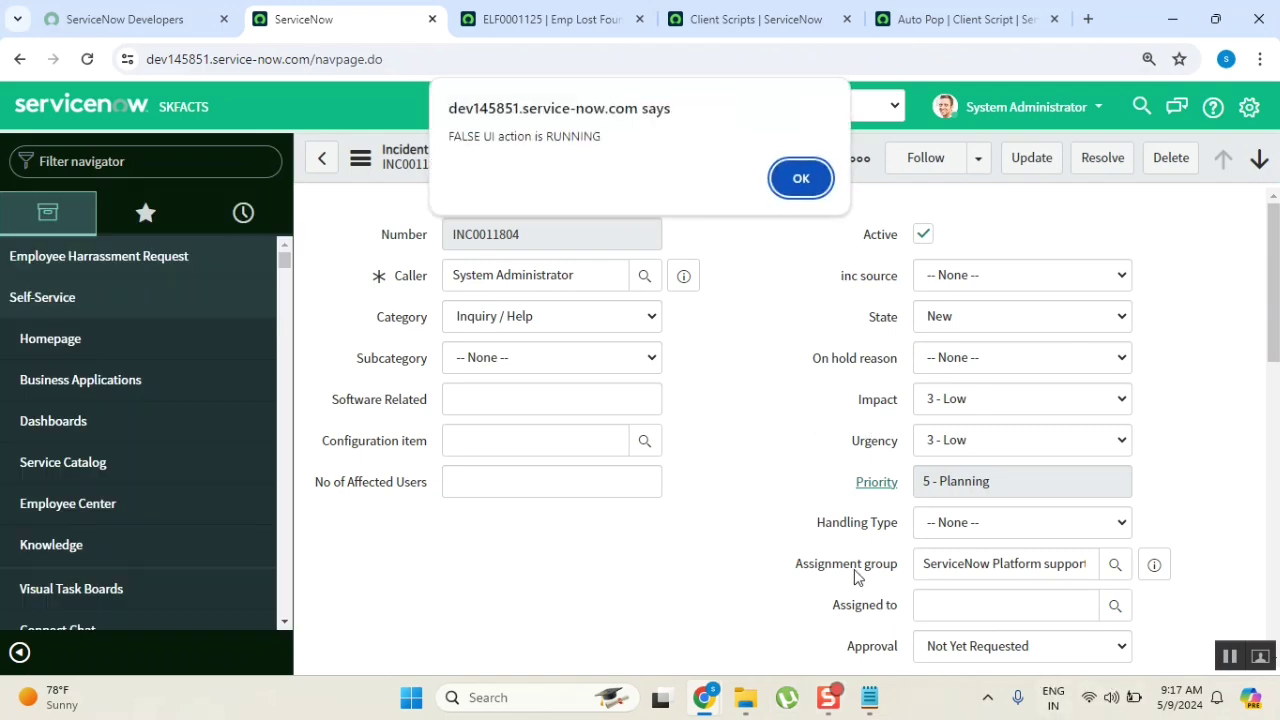
click(801, 172)
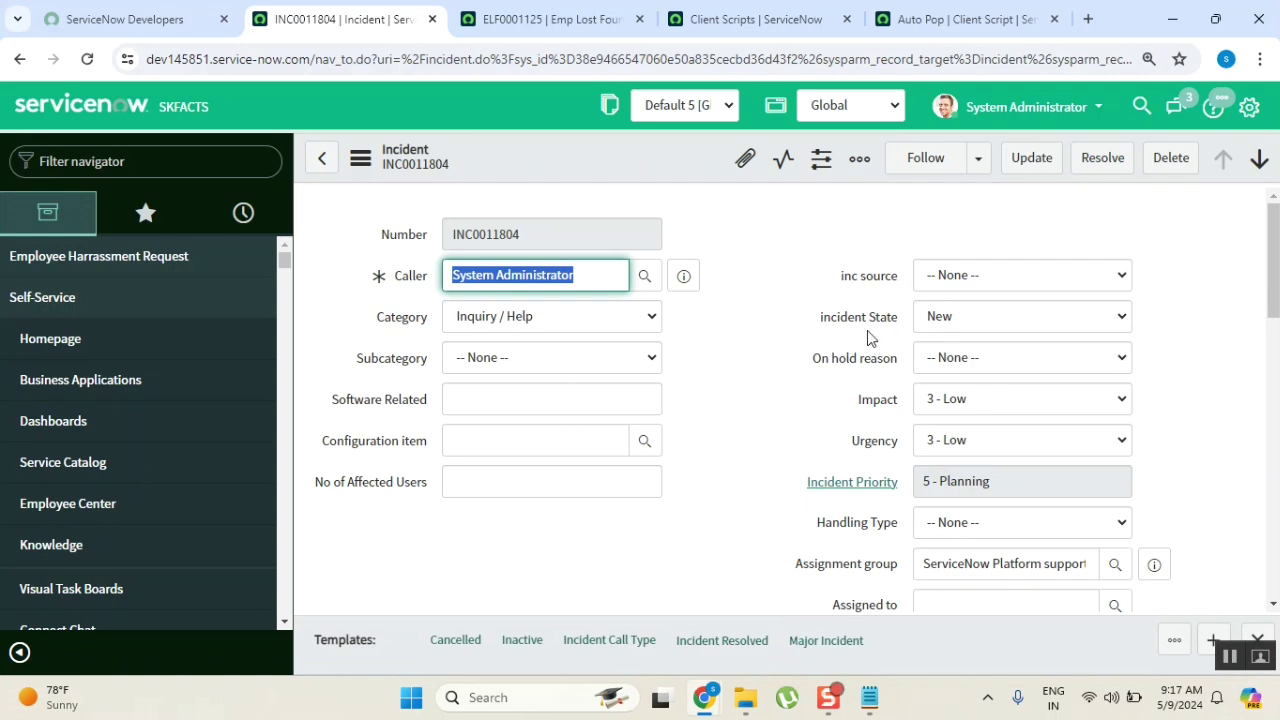
Step: Apply the Incident Resolved template to the incident and check its state, resolution code and resolution notes
scroll(945, 320, down, 10)
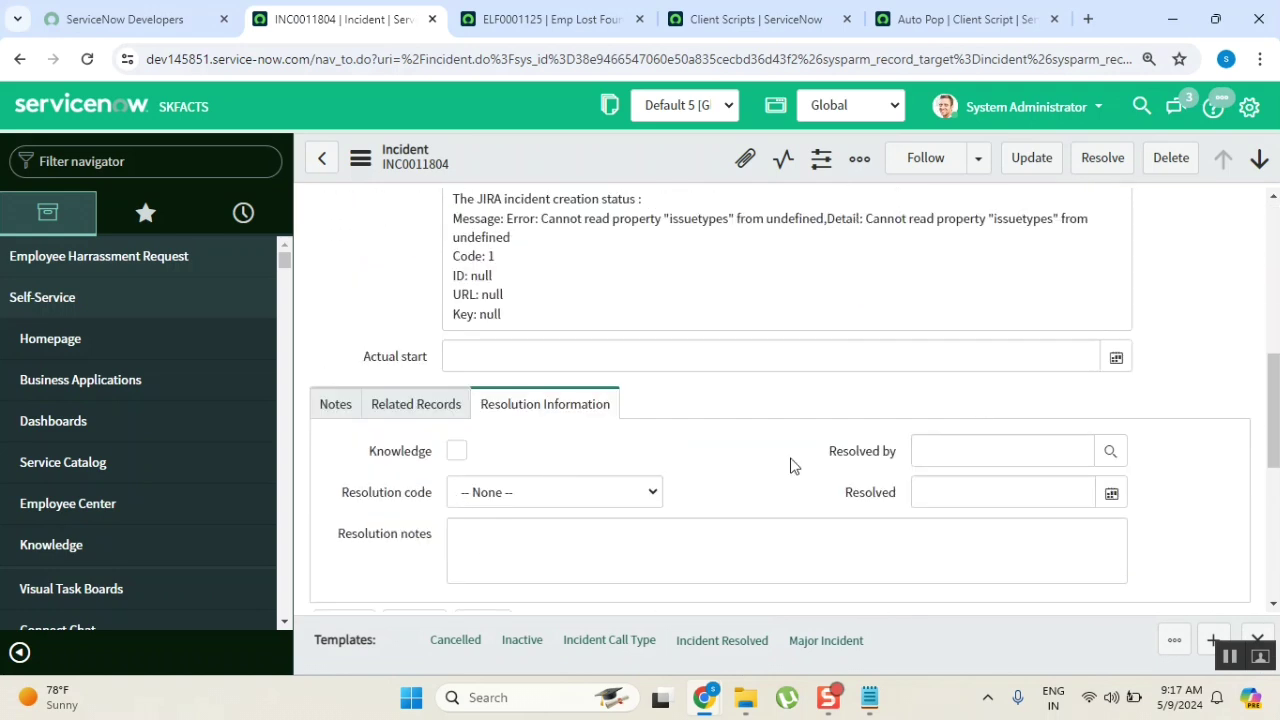
scroll(790, 465, down, 2)
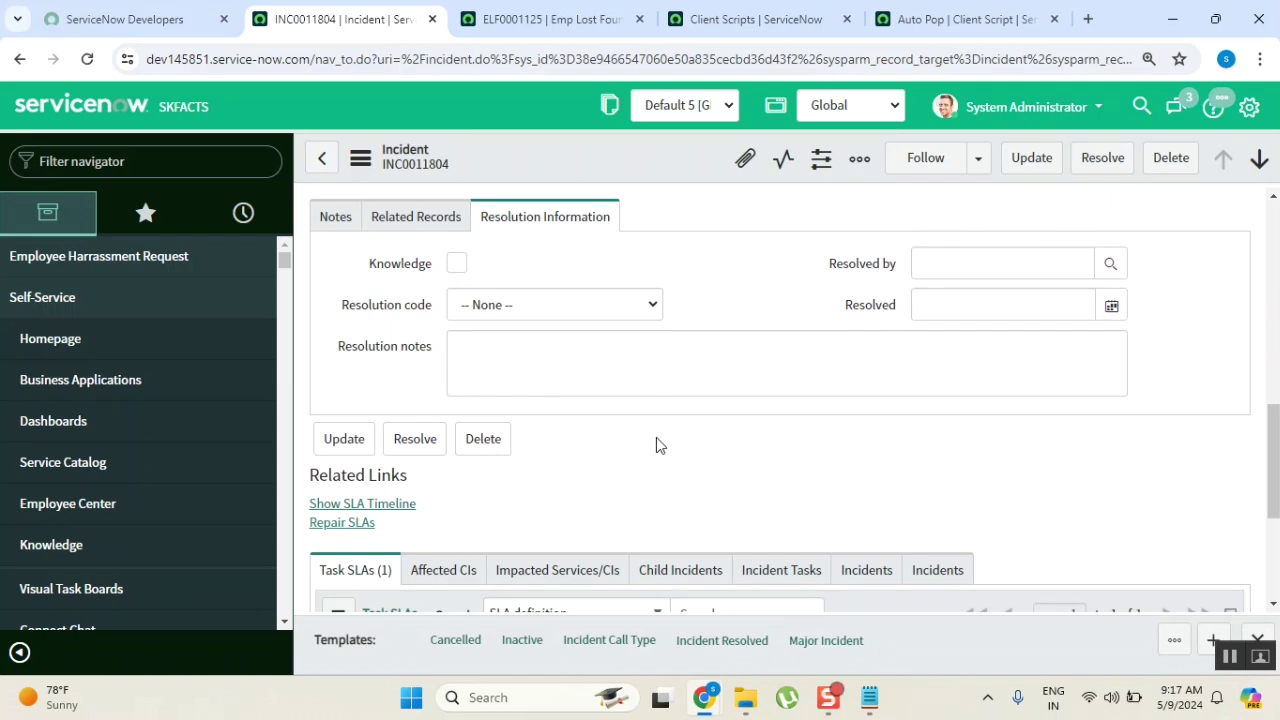
scroll(660, 450, up, 1)
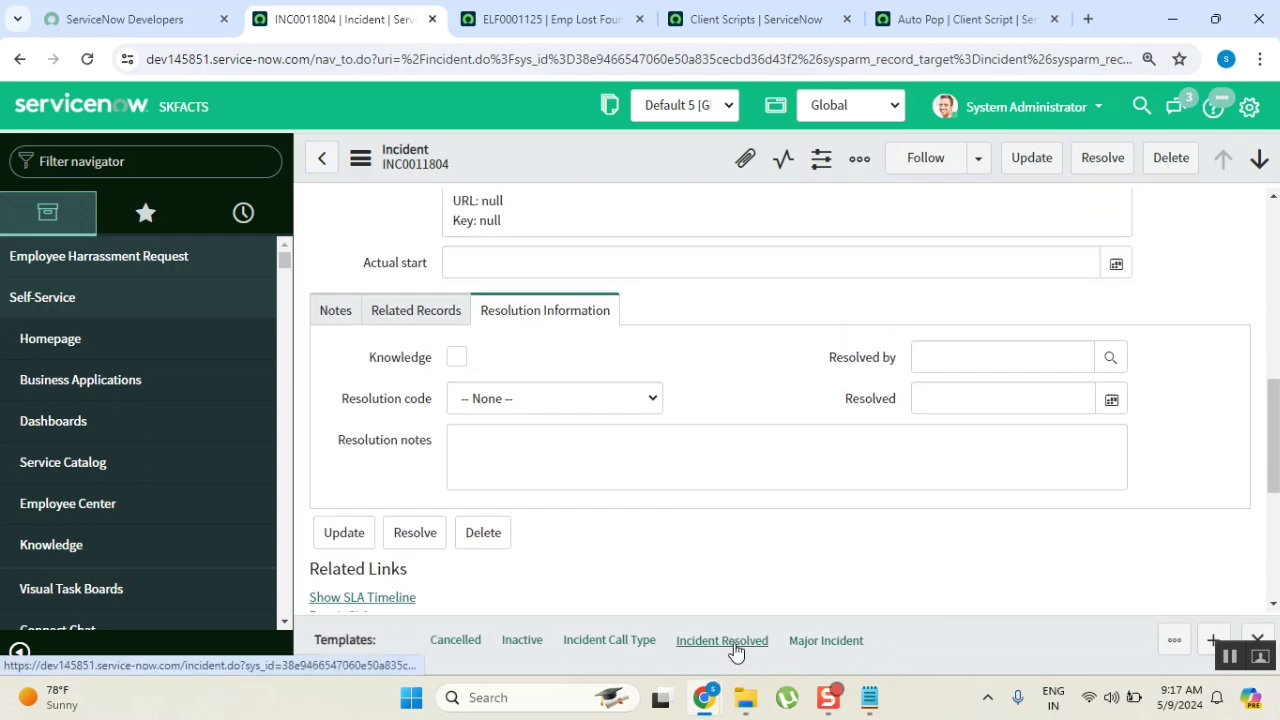
click(722, 641)
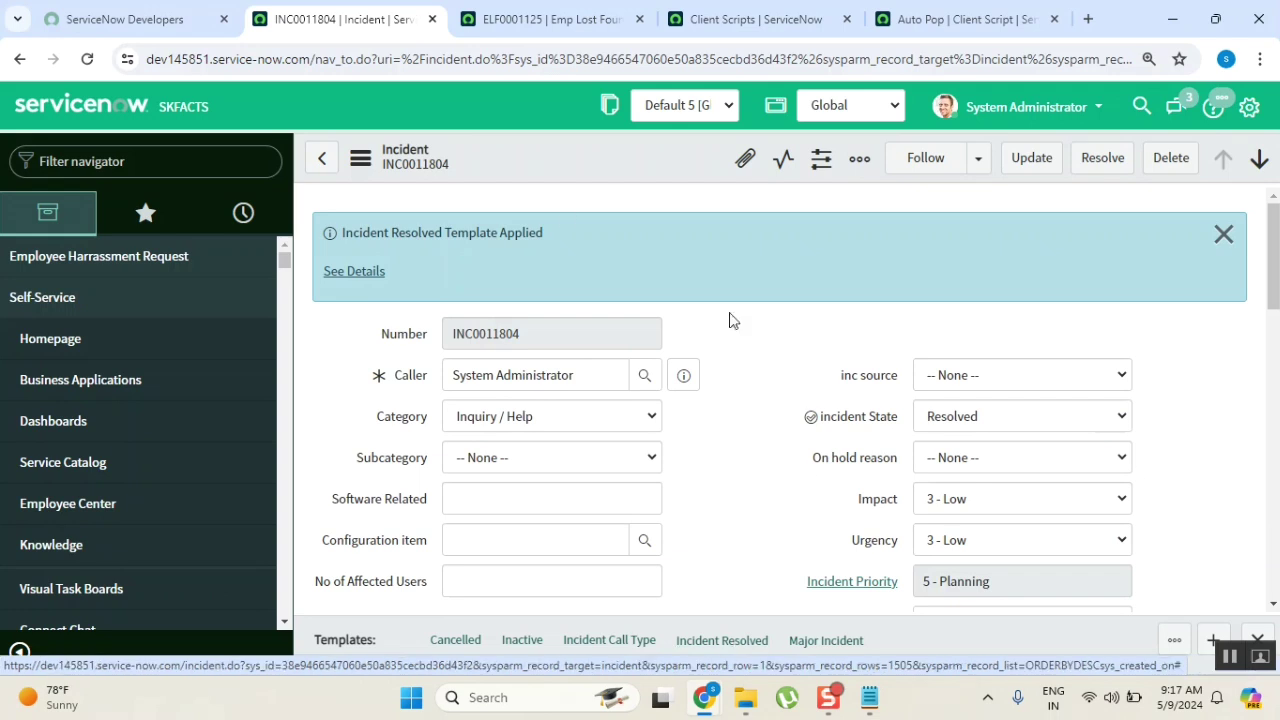
scroll(766, 420, down, 1)
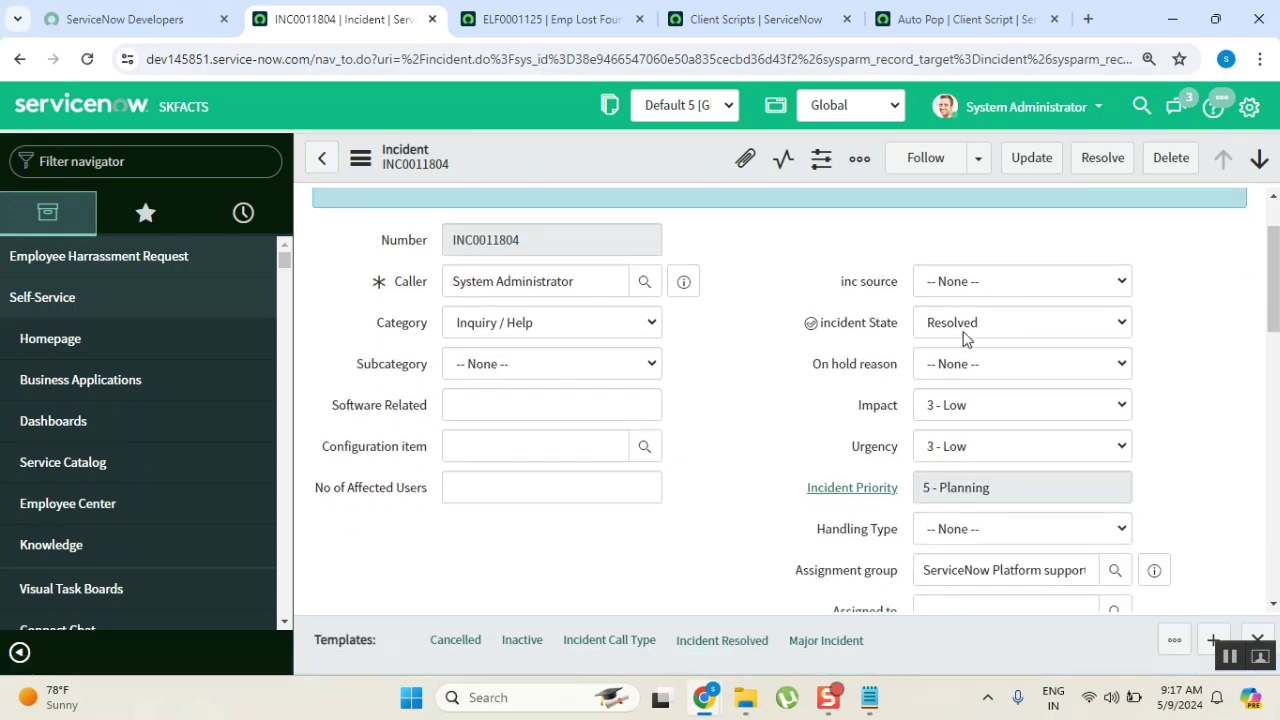
scroll(800, 391, down, 6)
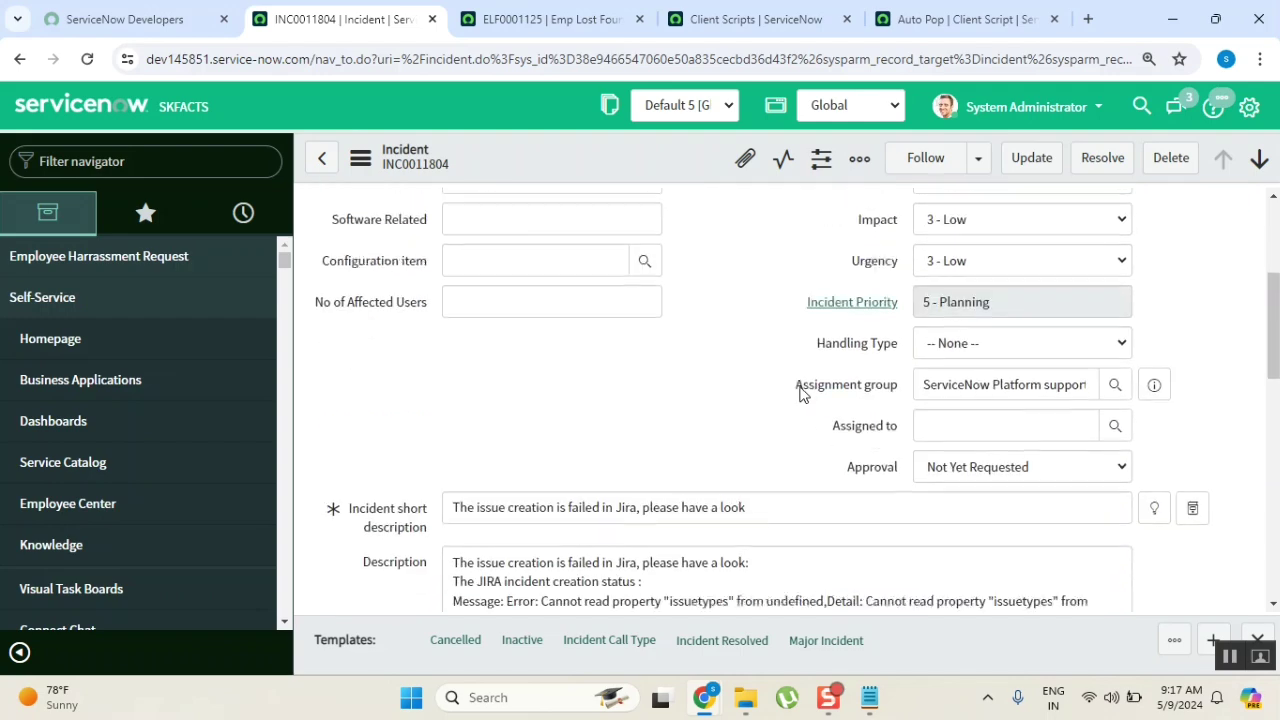
scroll(800, 393, down, 1)
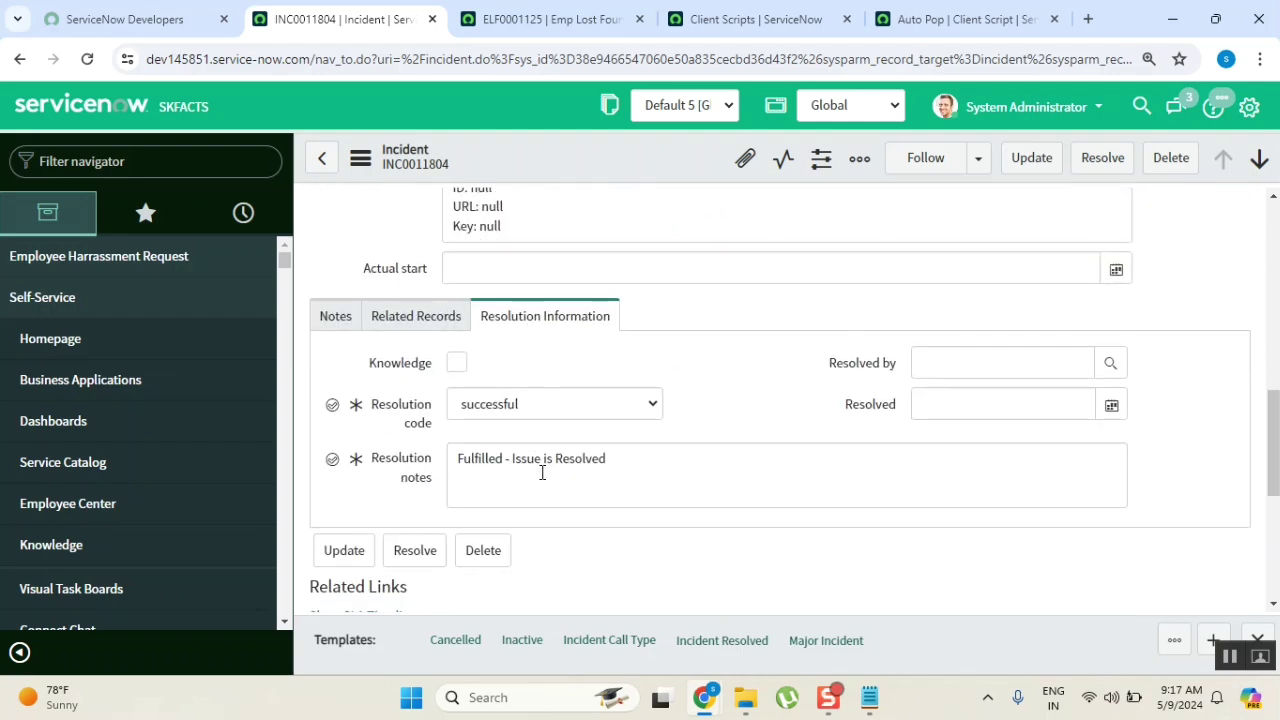
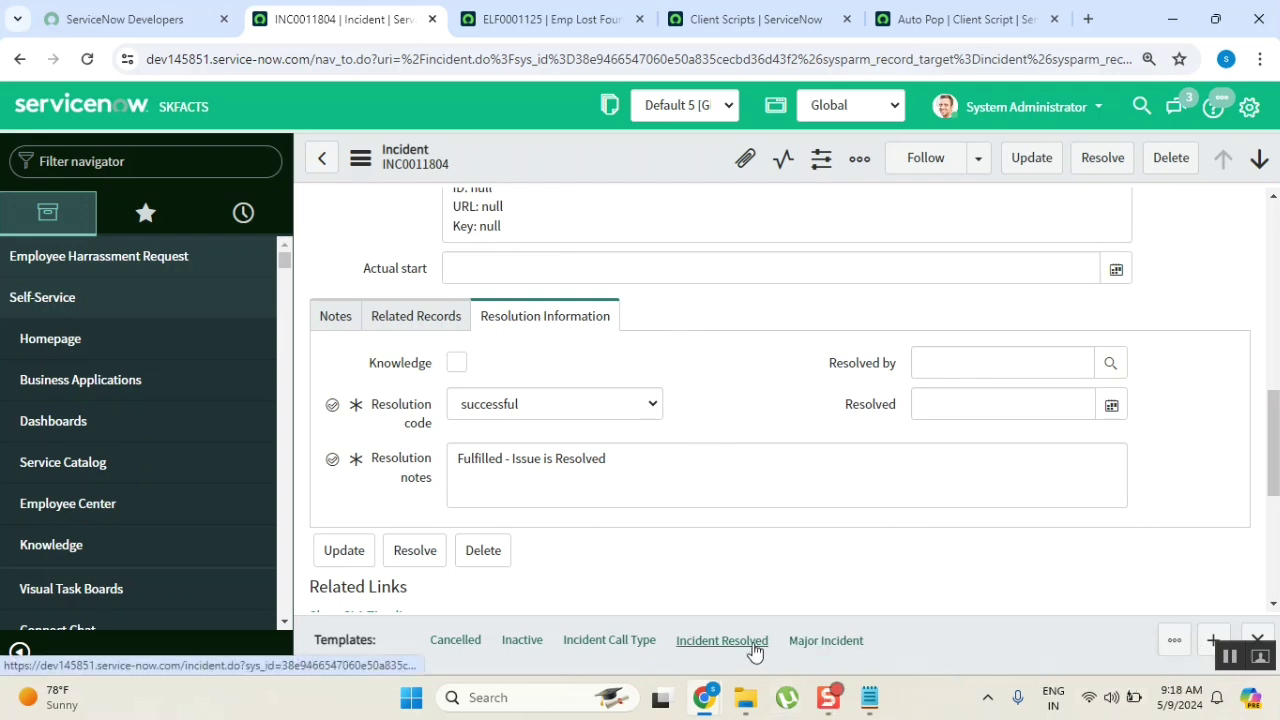
Step: Open the Incident Resolved template for editing from the list of all templates and show the fields available to add
click(1180, 652)
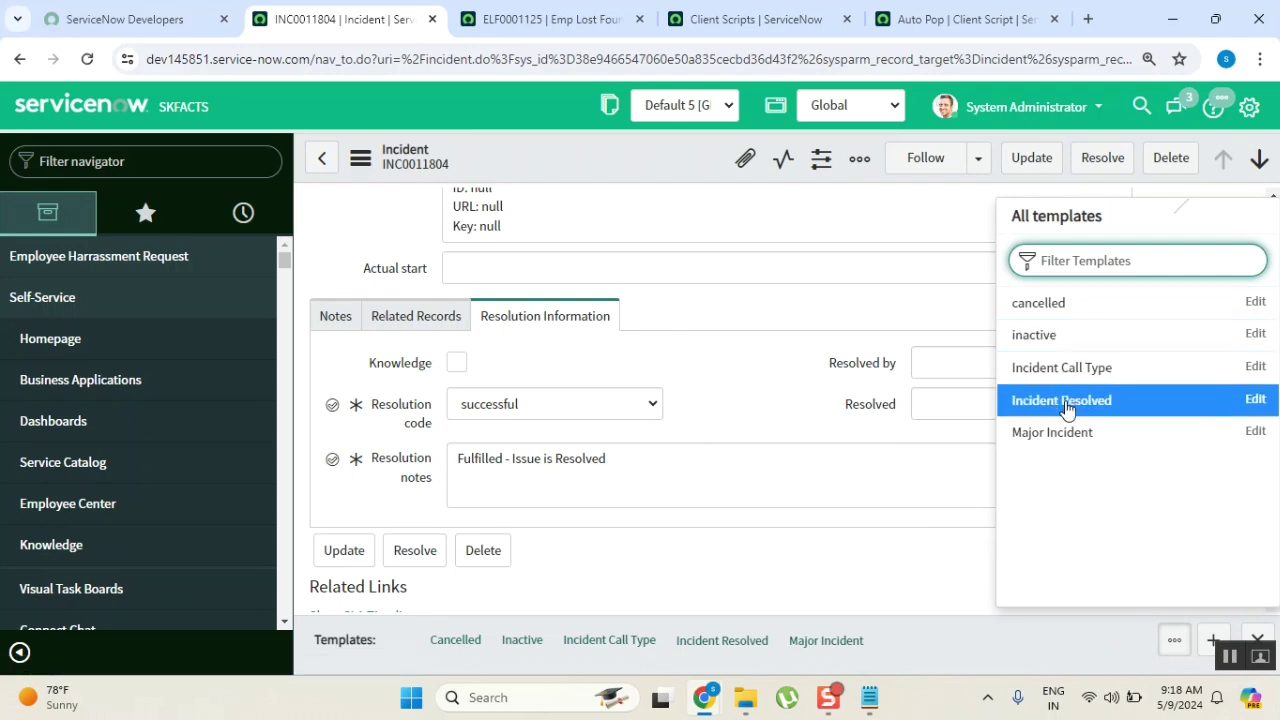
click(1254, 401)
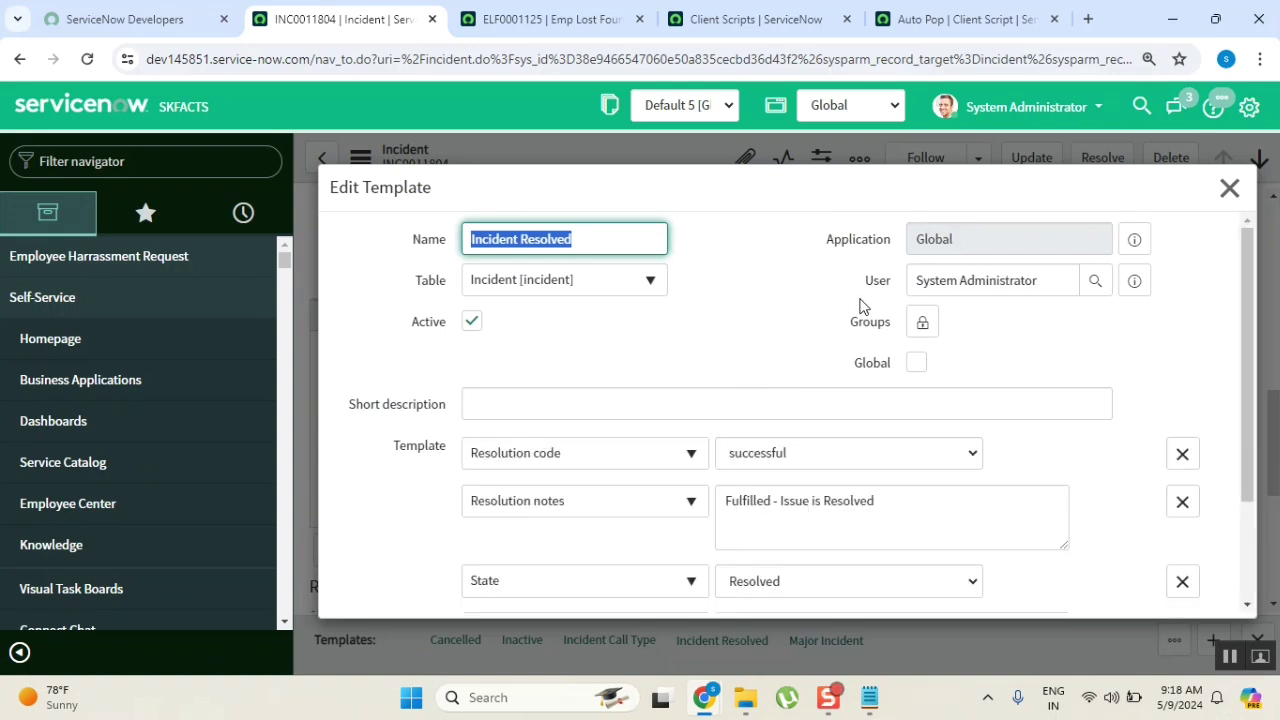
scroll(860, 305, down, 2)
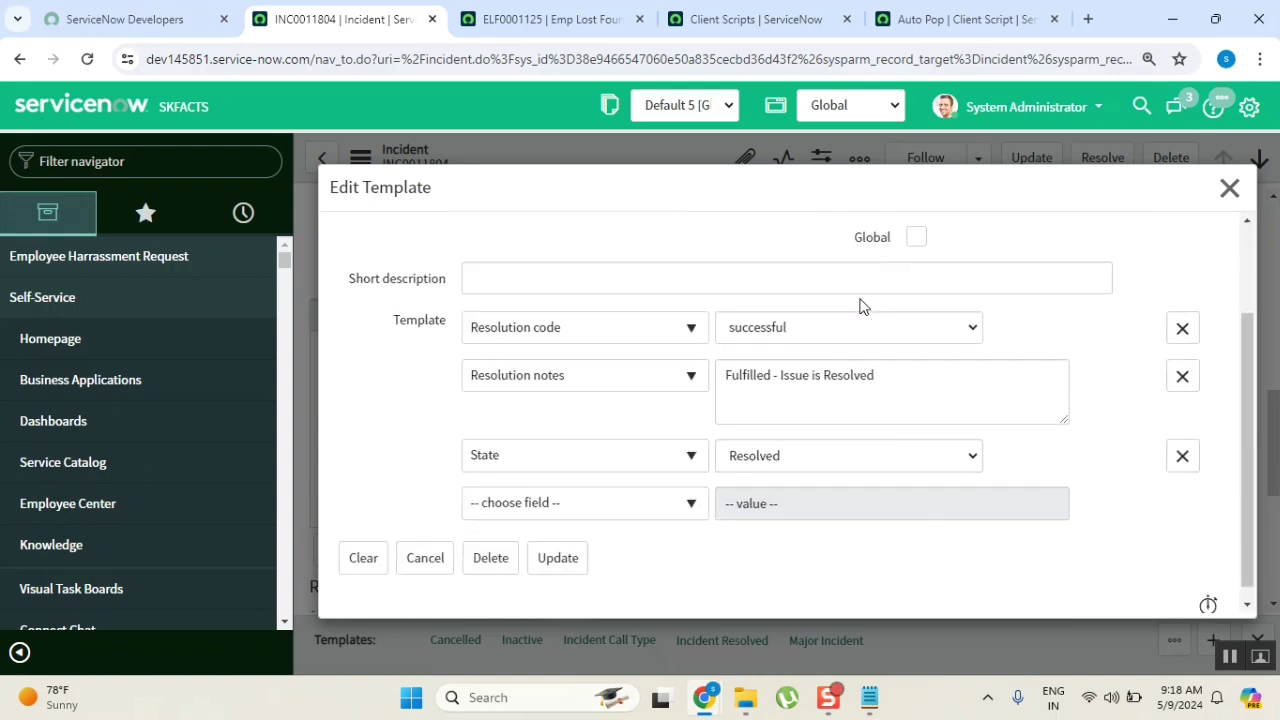
click(612, 495)
Step: Examine the Auto Pop client script's onChange parameters and alerts, and view the Emp Lost Found Request form
click(940, 22)
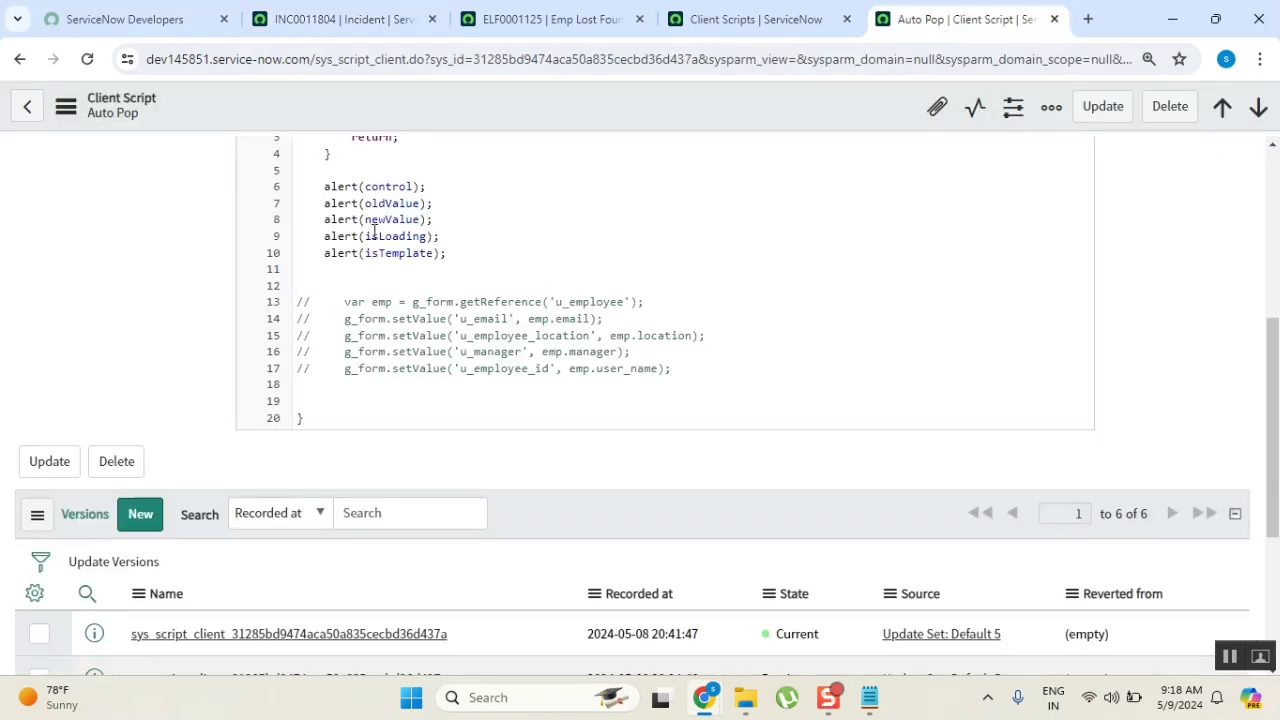
scroll(543, 366, up, 5)
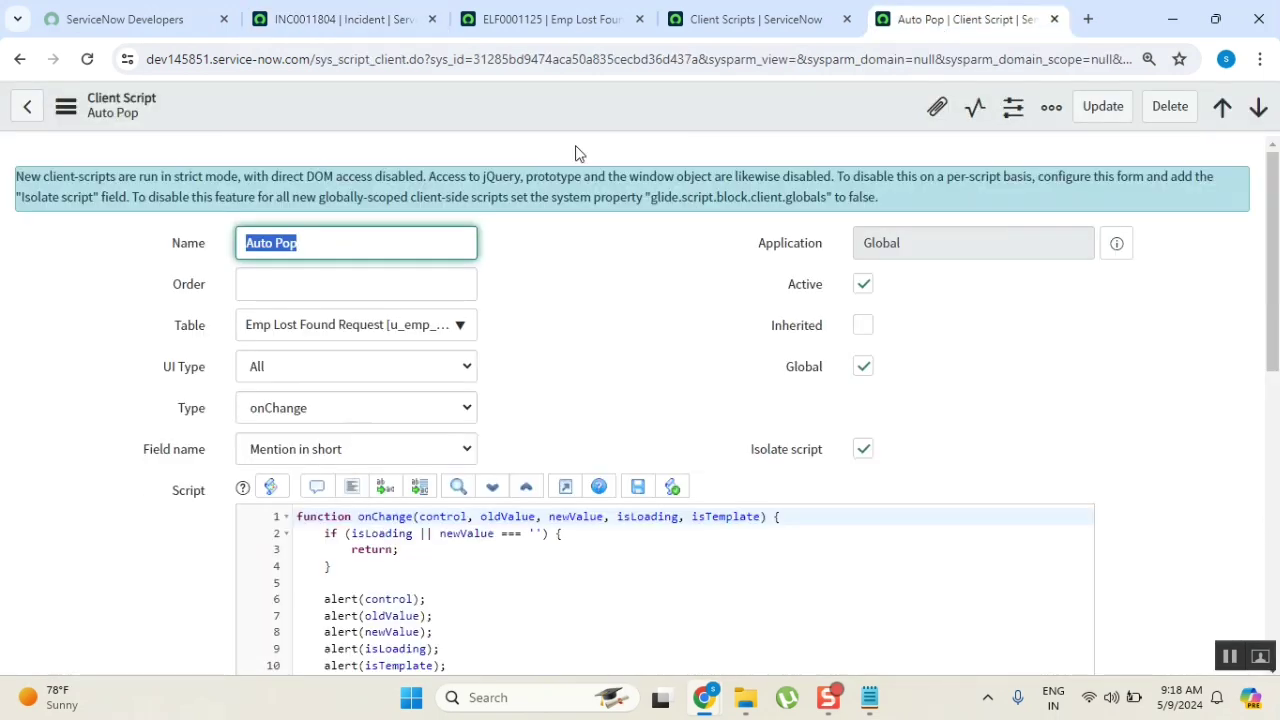
click(540, 19)
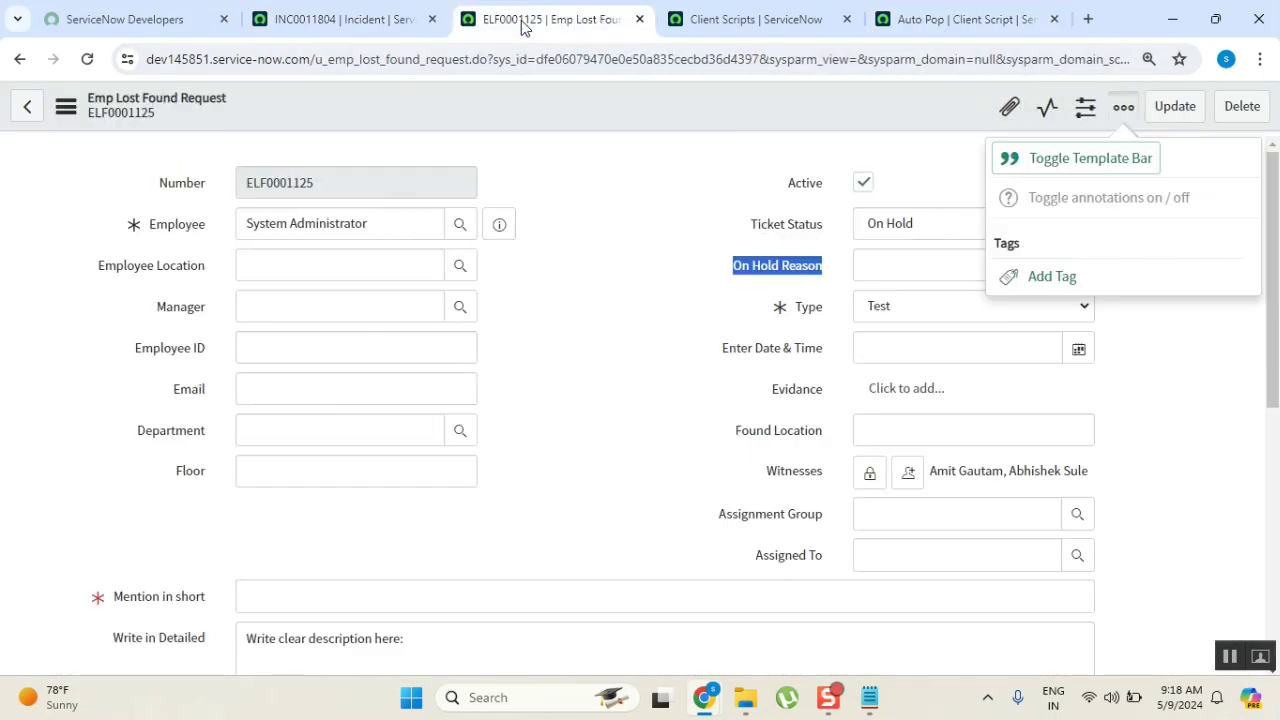
Step: Close the incident page, discarding the unsaved template edits, and dismiss the open options list on the Emp Lost Found Request form
click(342, 19)
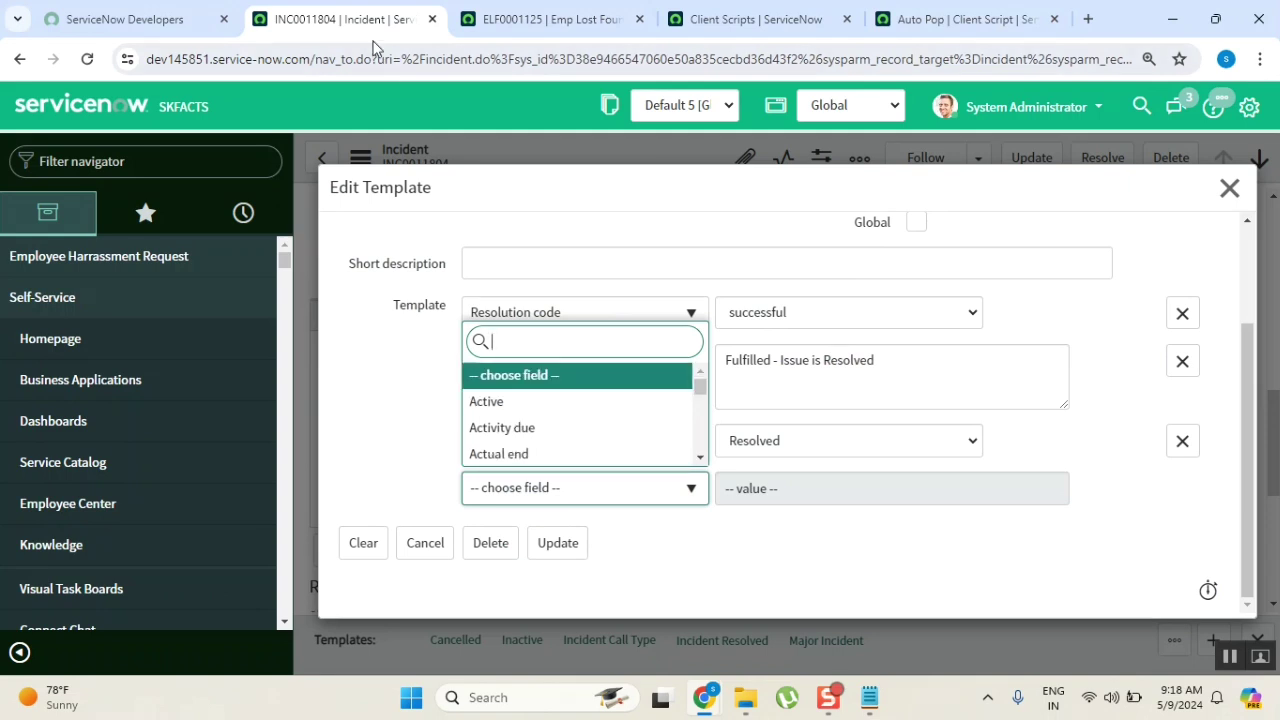
click(432, 19)
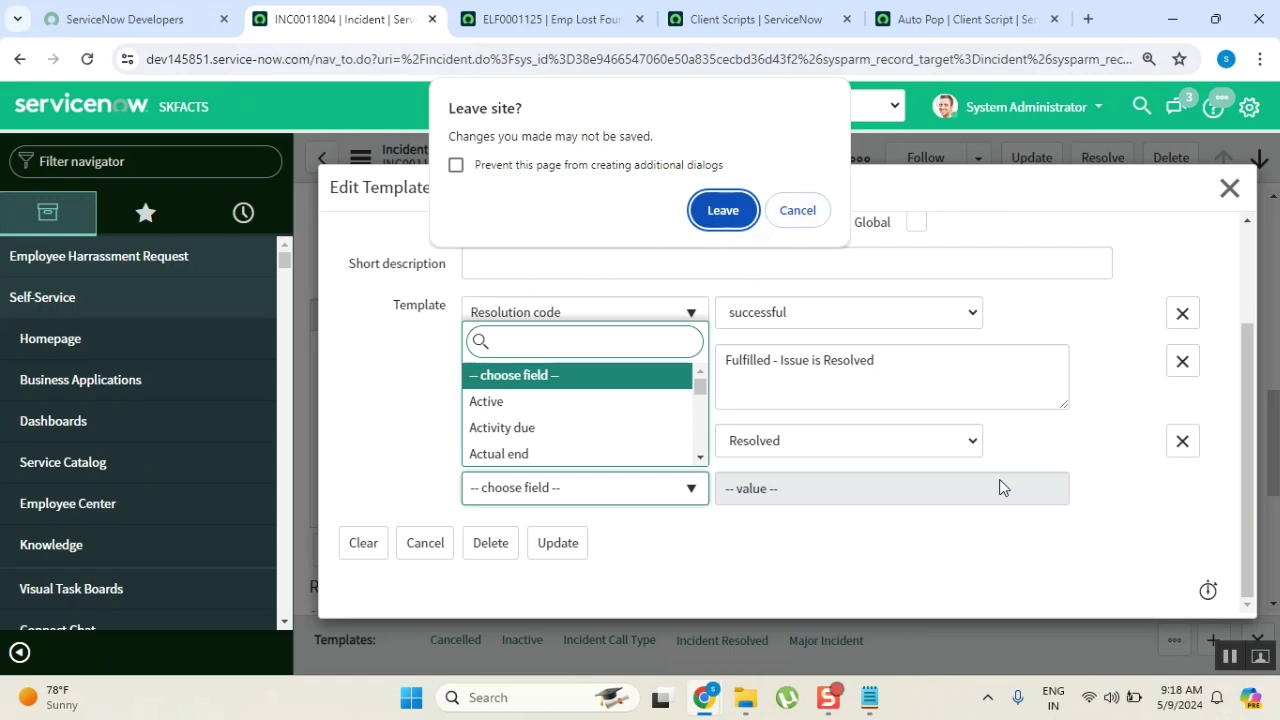
click(808, 212)
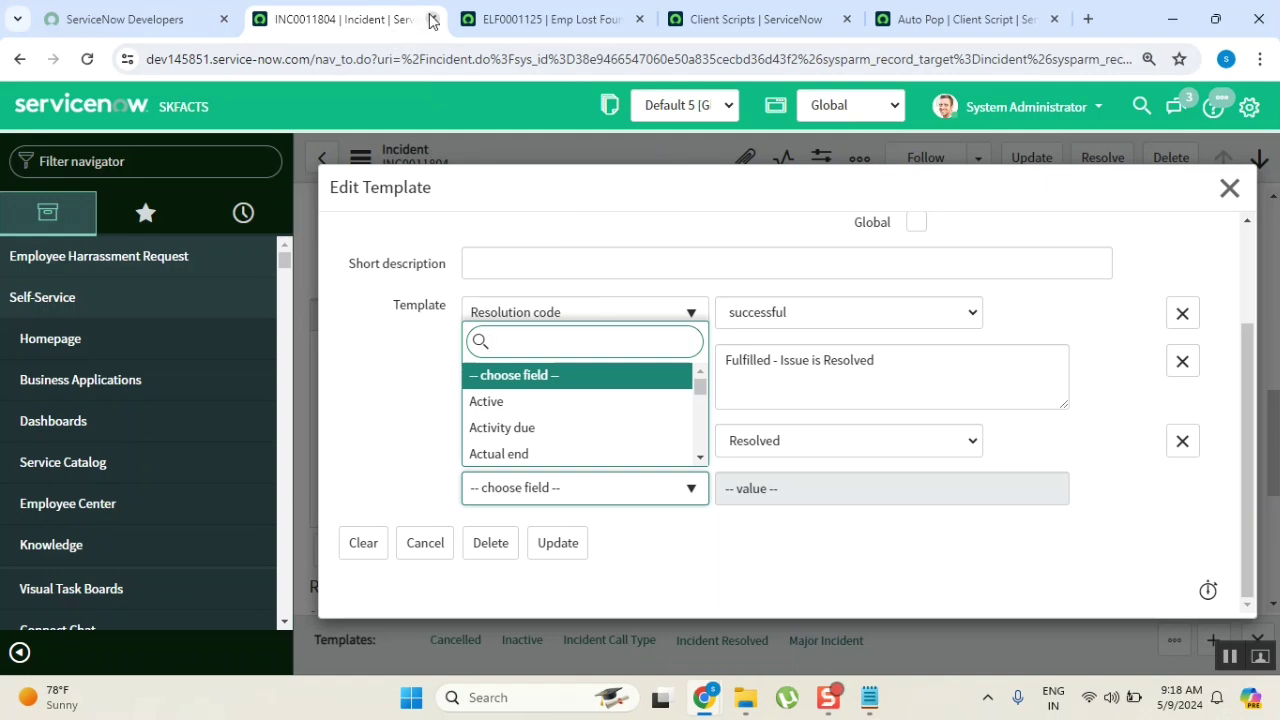
click(432, 19)
click(723, 212)
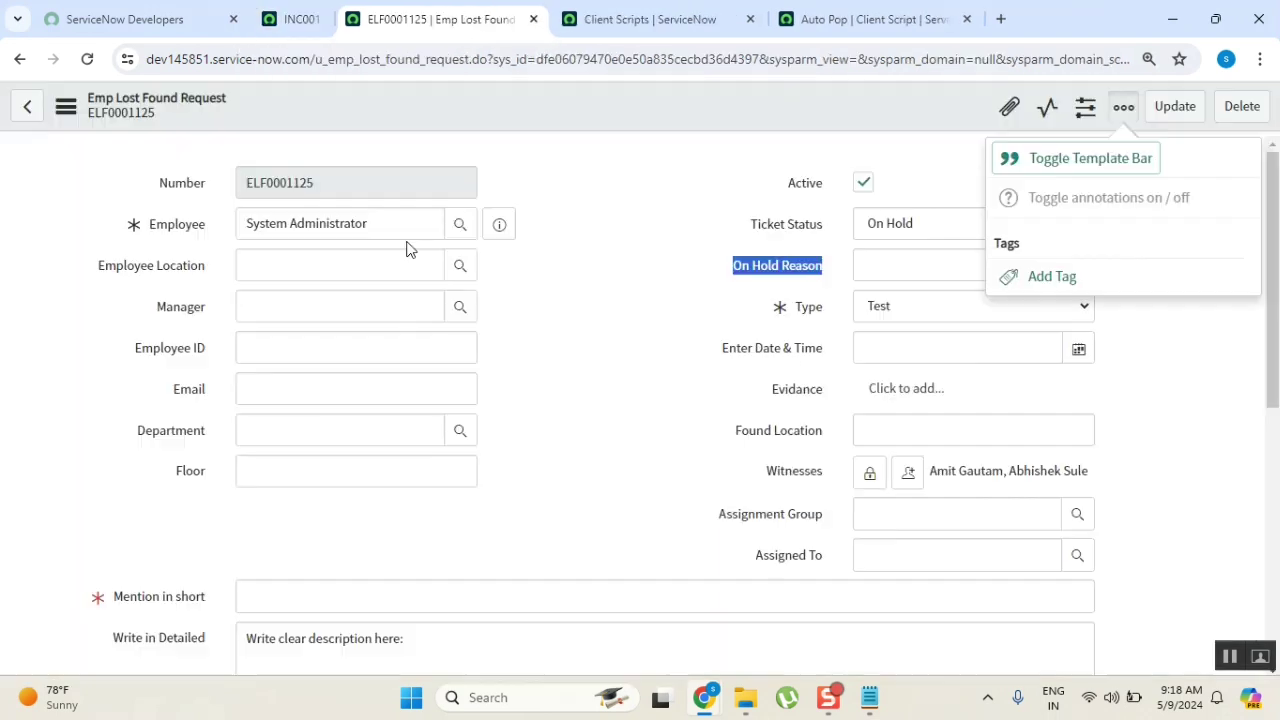
click(590, 346)
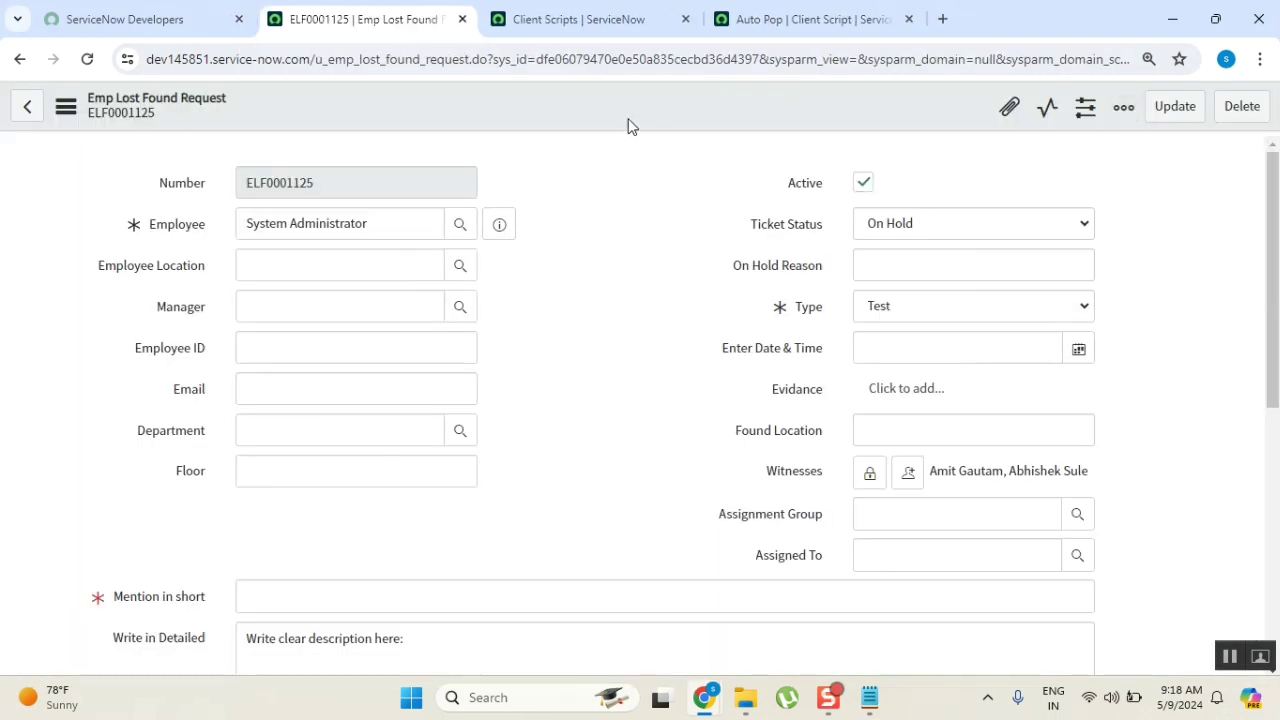
Step: Enter "hello skfacts" in Mention in short on the Emp Lost Found Request and dismiss the client script alerts
scroll(677, 357, down, 1)
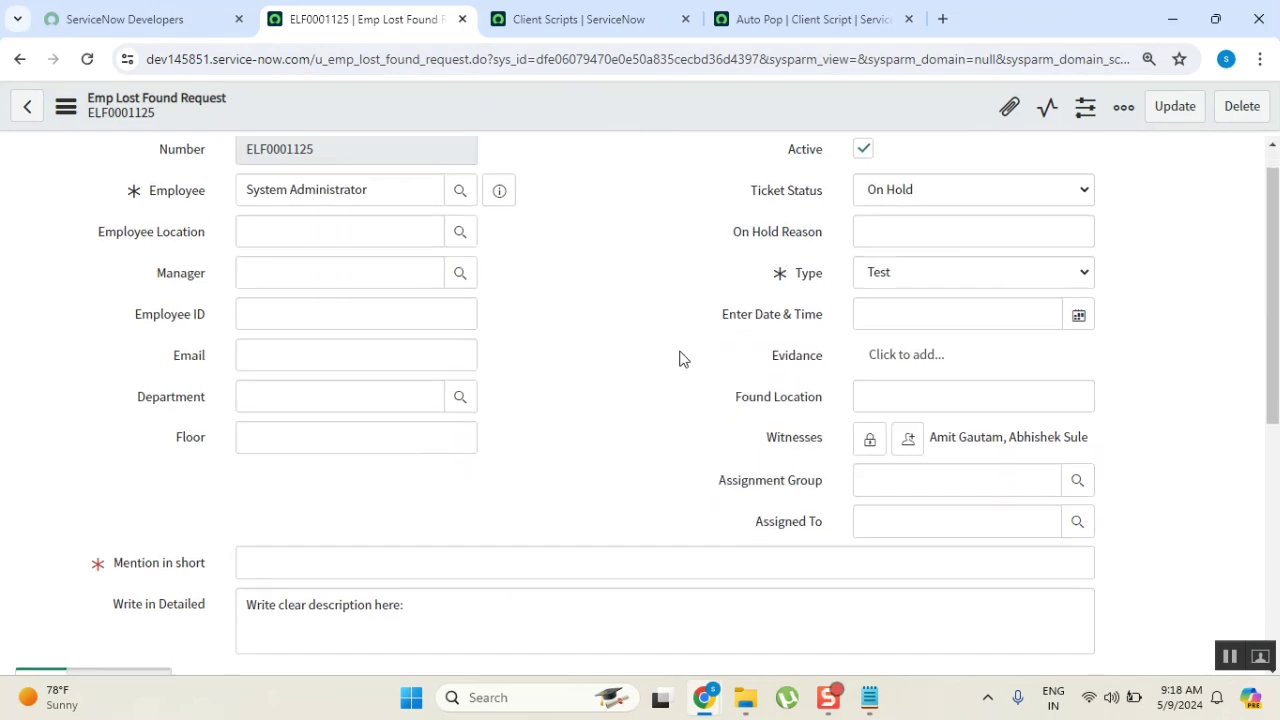
click(420, 508)
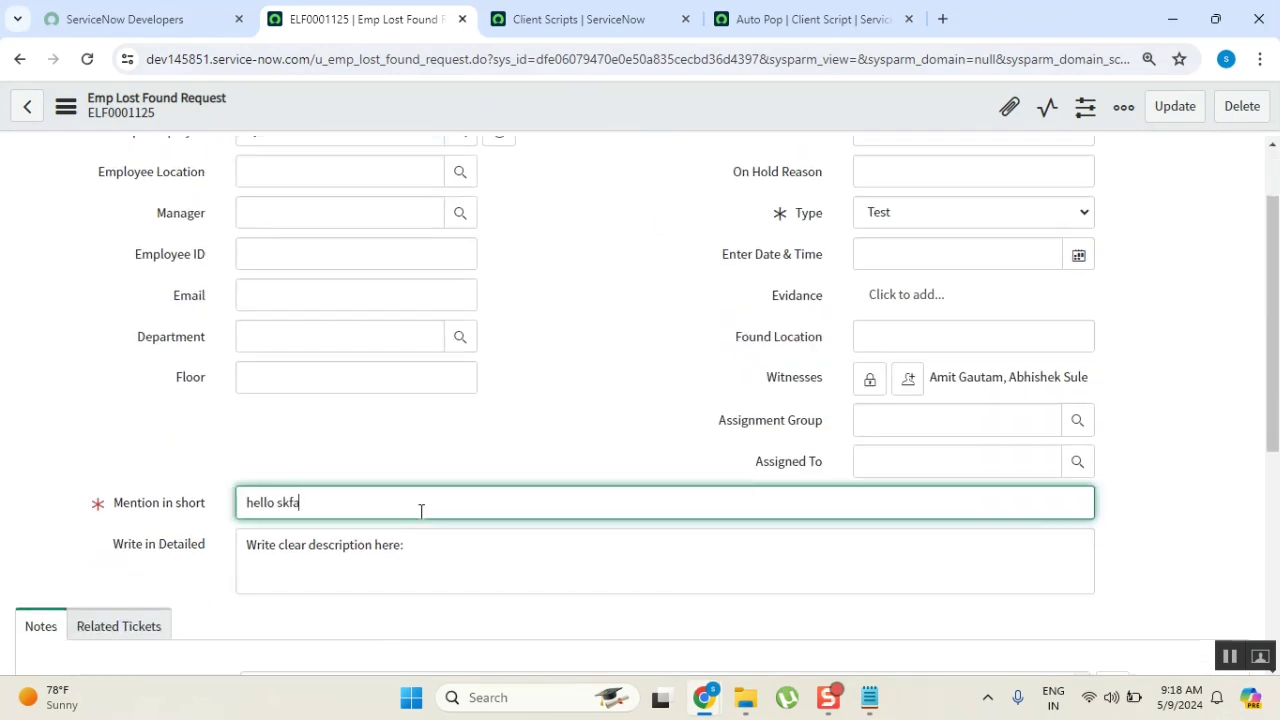
click(1118, 112)
click(798, 196)
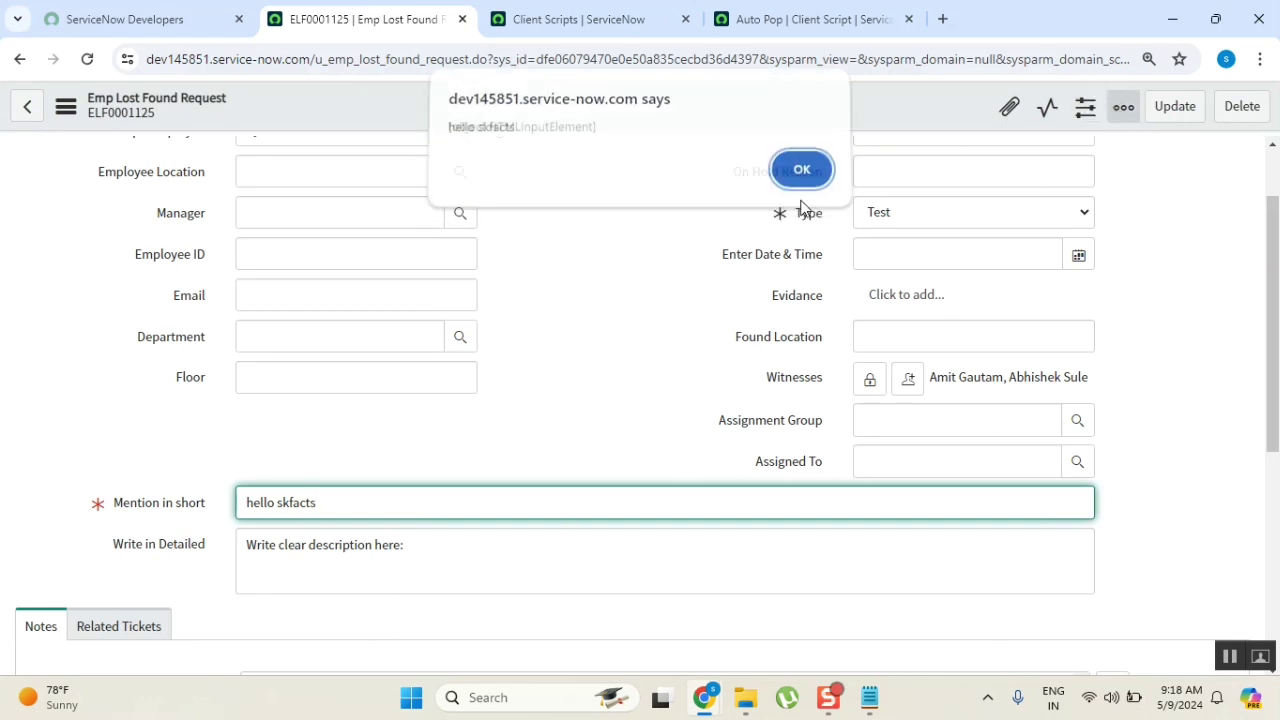
click(798, 191)
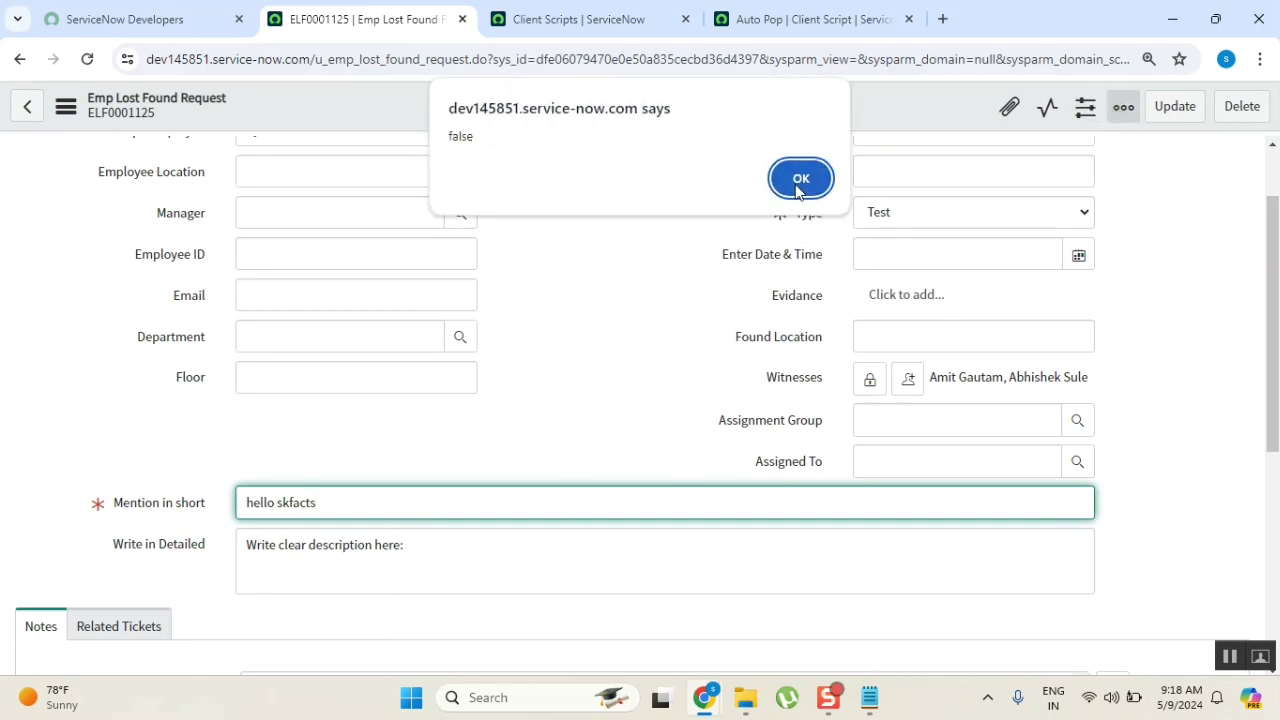
click(799, 191)
click(801, 186)
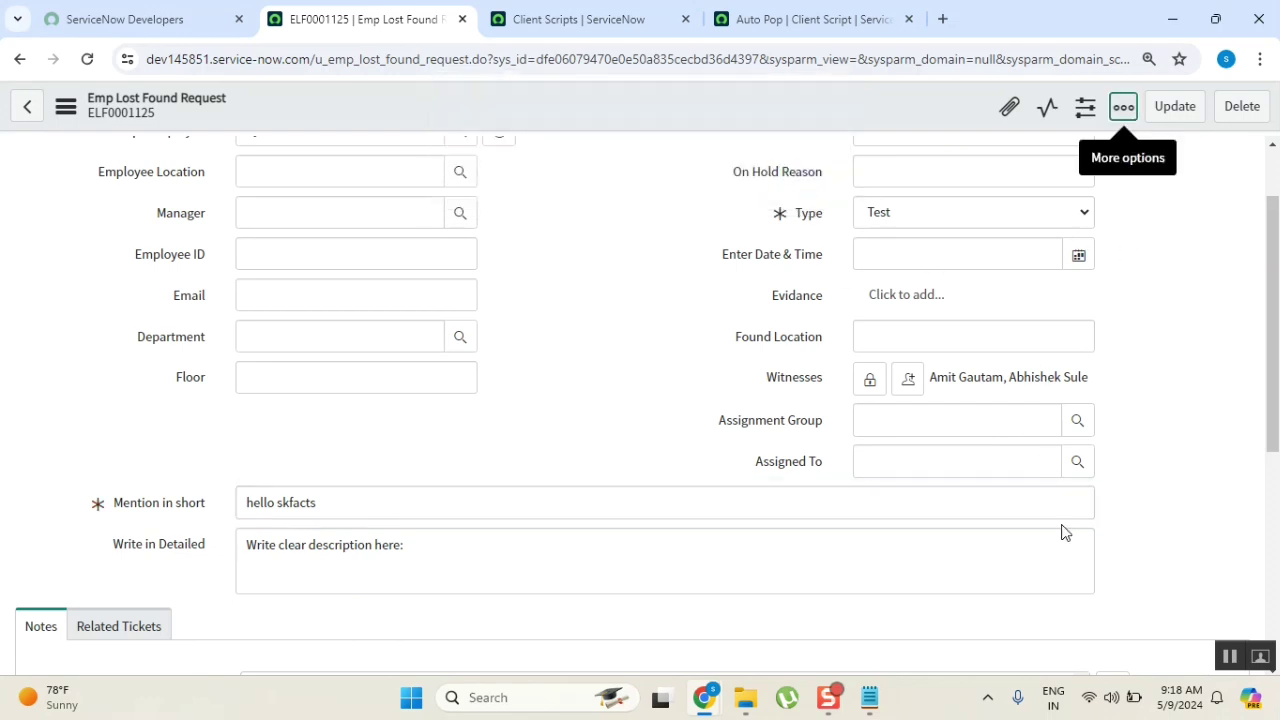
Step: Start a new template for the Emp Lost Found Request and set its Mention in short value to "hello skfacts - write notes"
click(1122, 107)
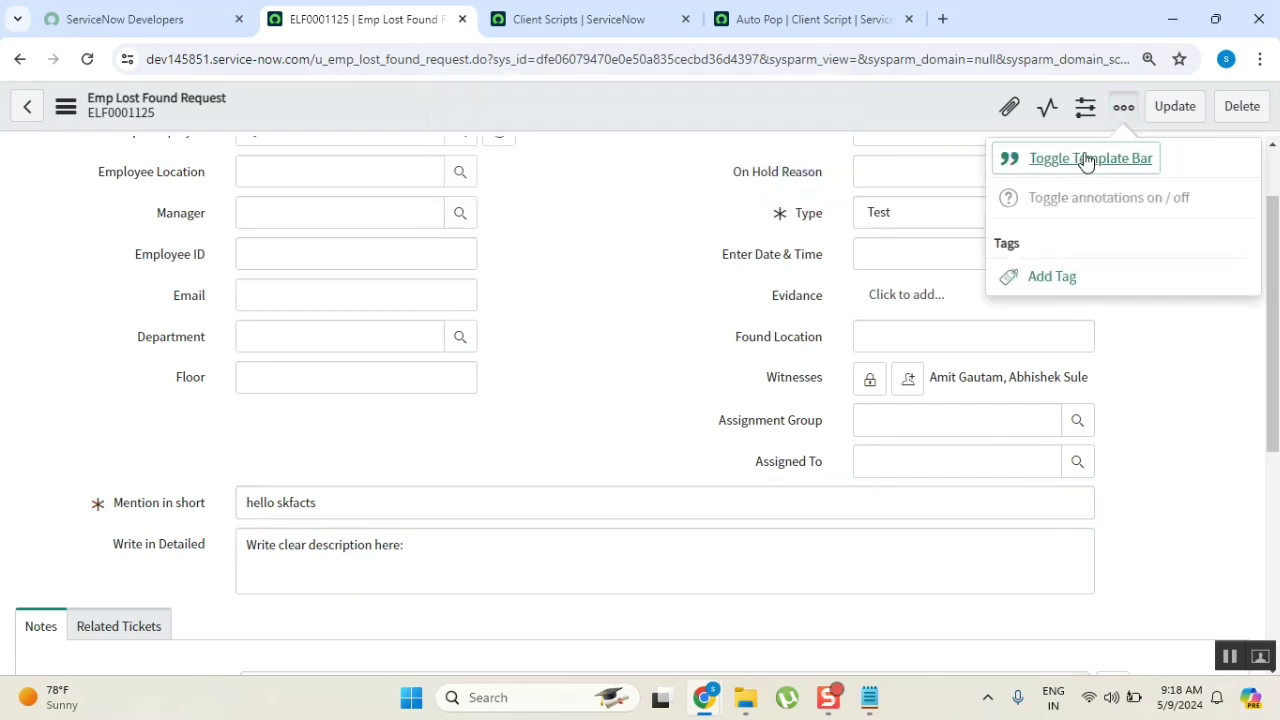
click(1086, 160)
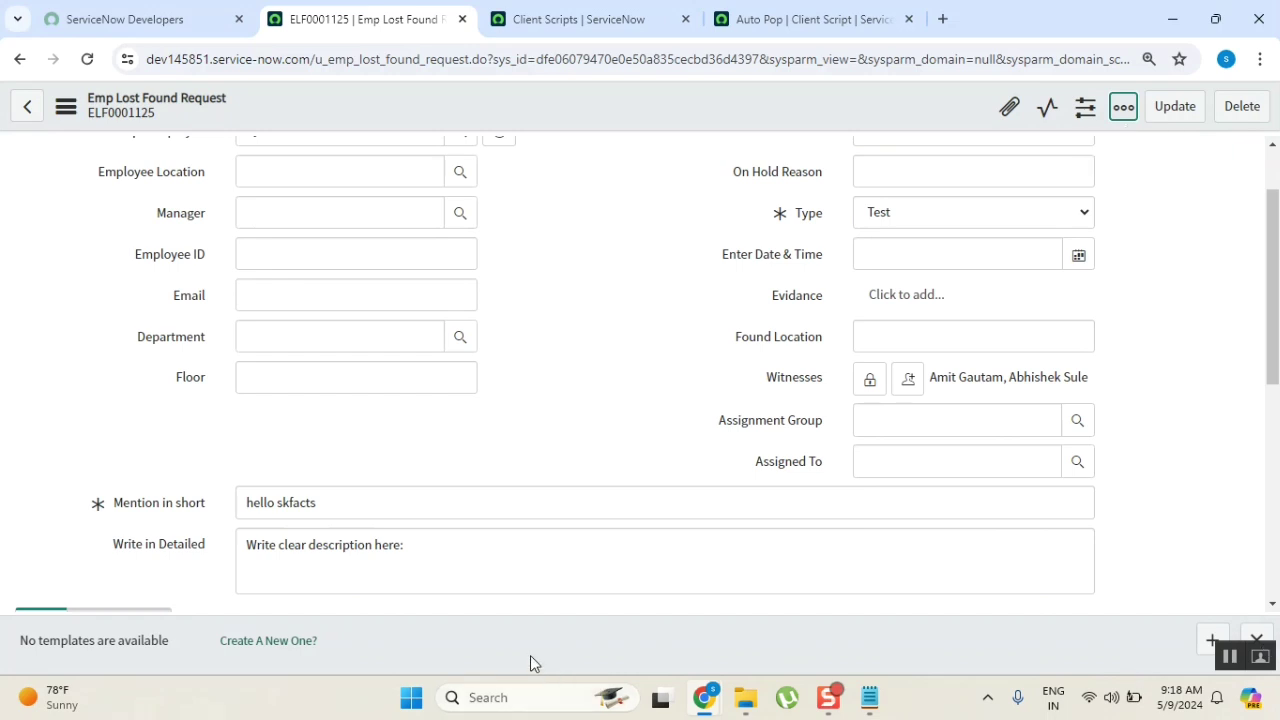
click(277, 645)
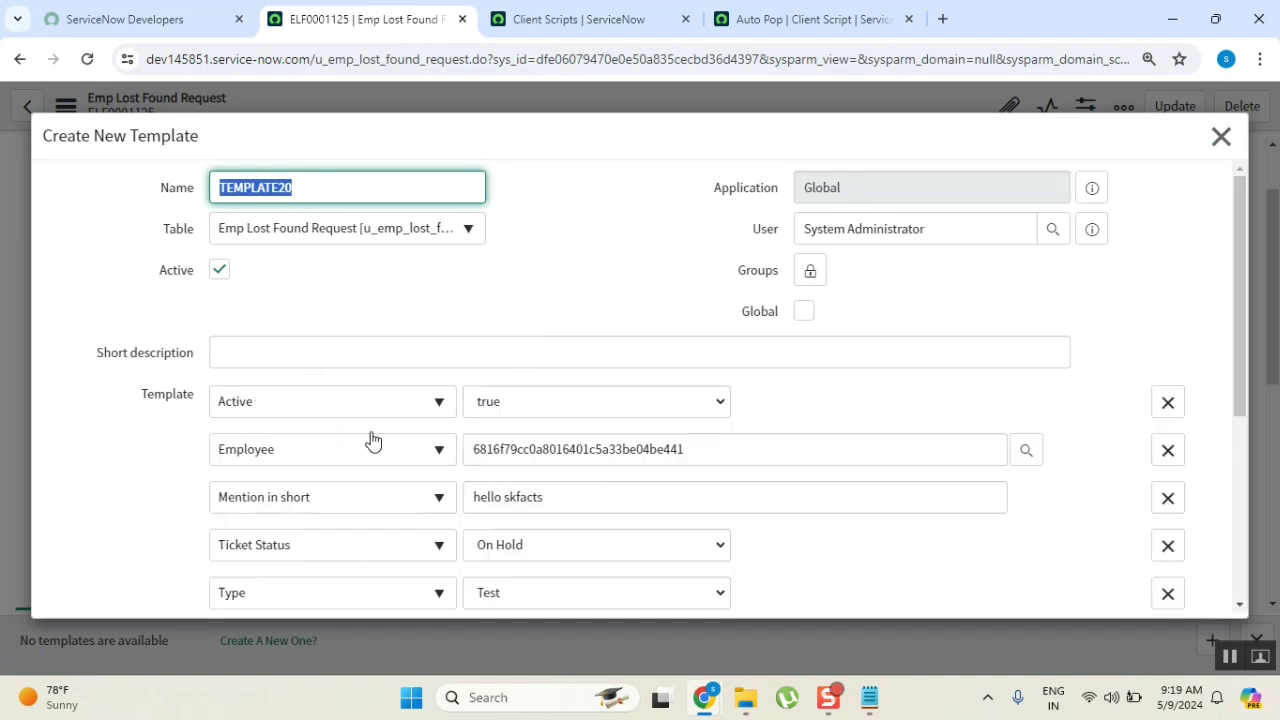
scroll(606, 457, down, 3)
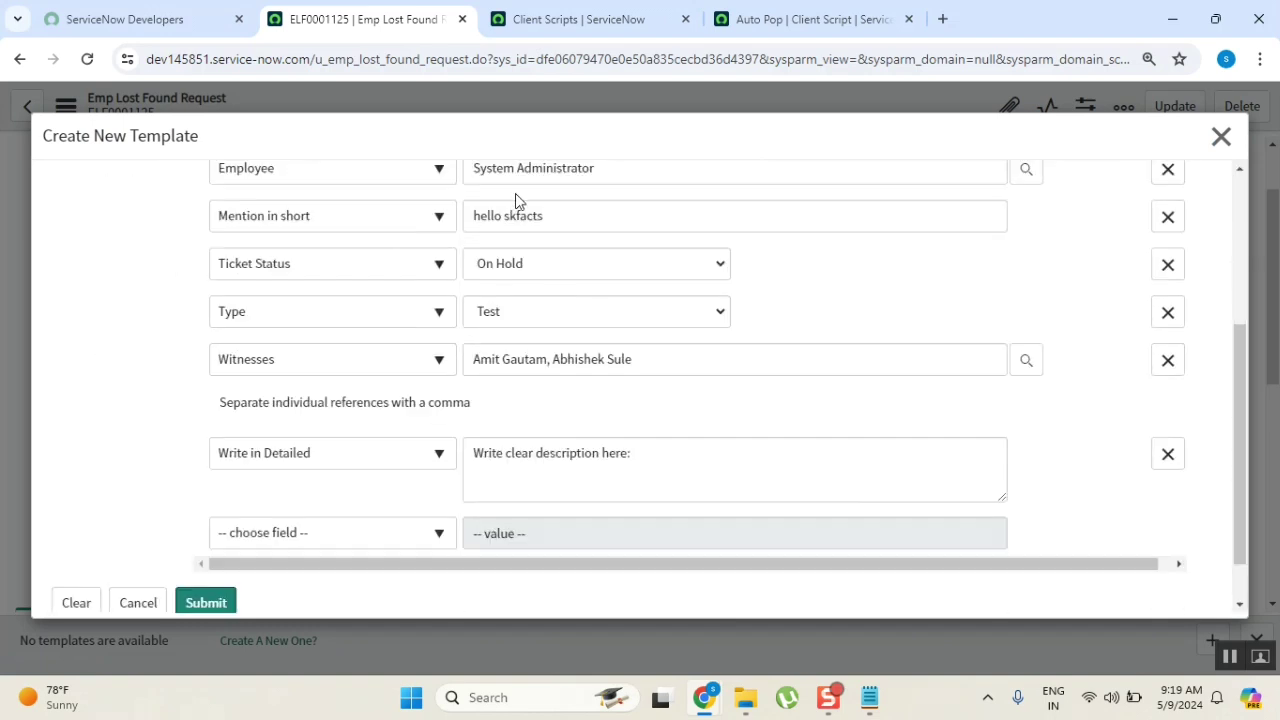
click(613, 219)
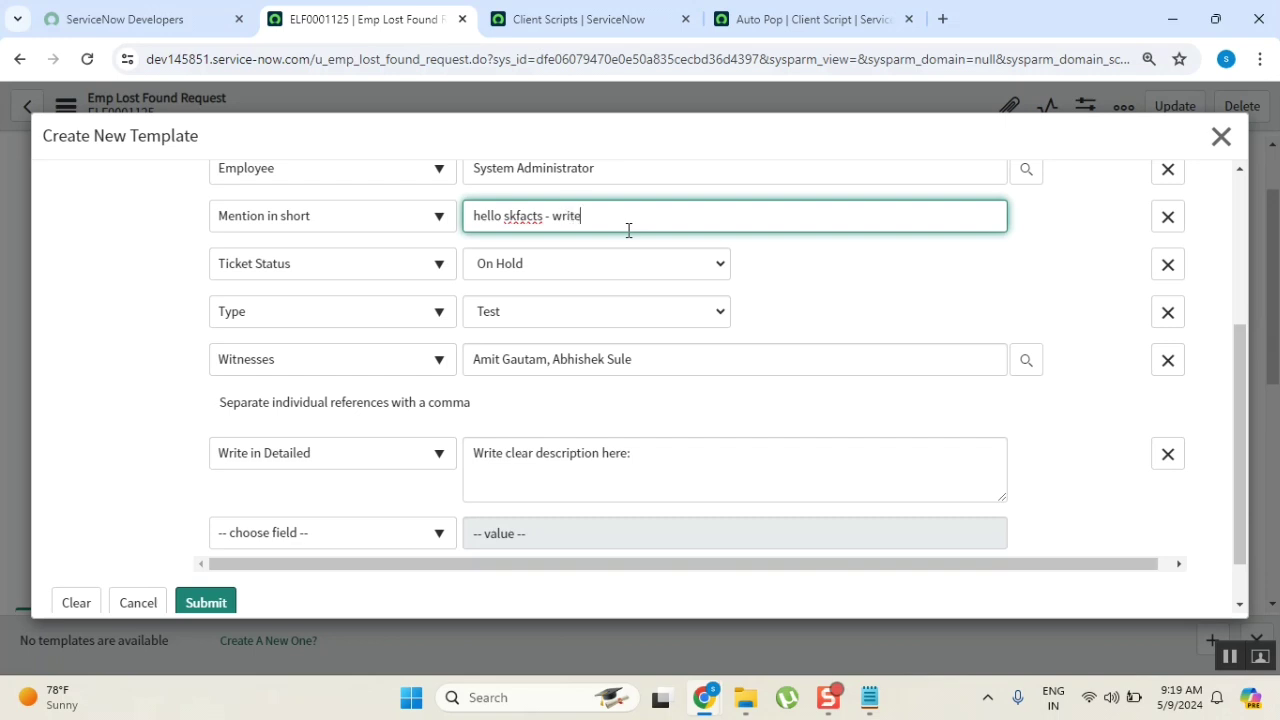
text(nnotes)
Step: Remove Ticket Status, Type, Witnesses, Employee and Active from the template, and add the line "helo helo helo" to Write in Detailed
click(1167, 266)
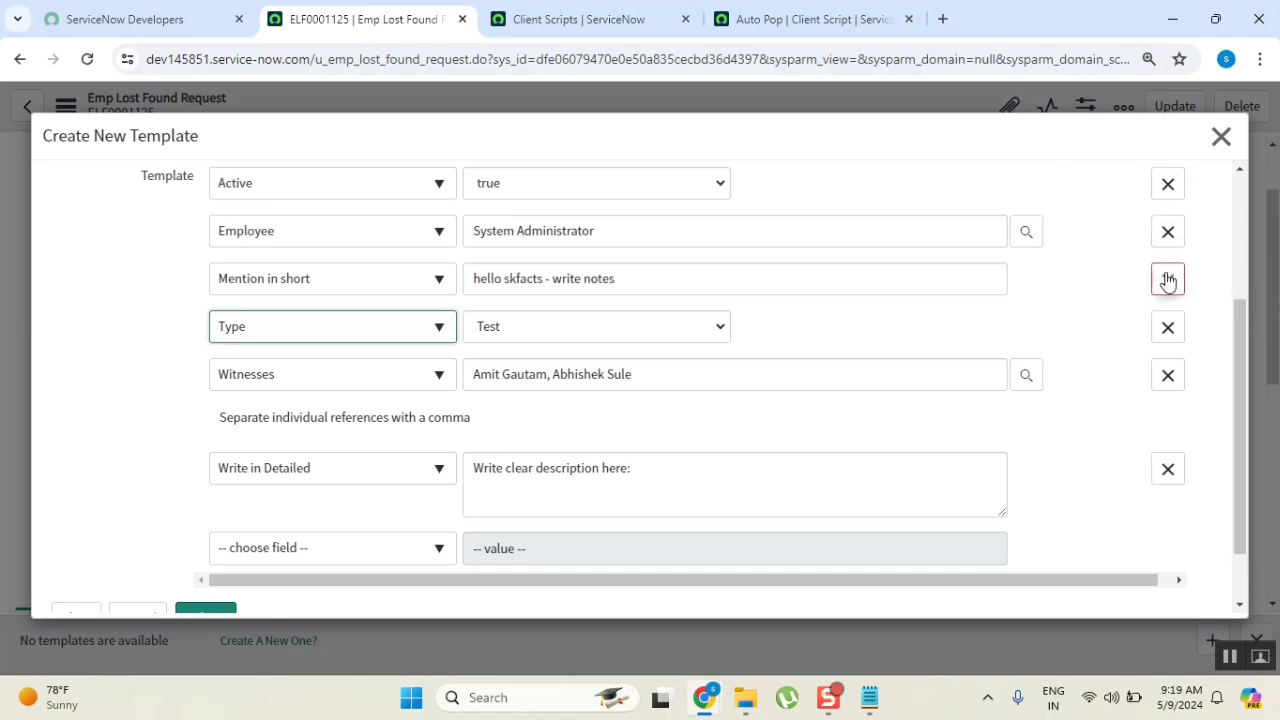
click(1170, 330)
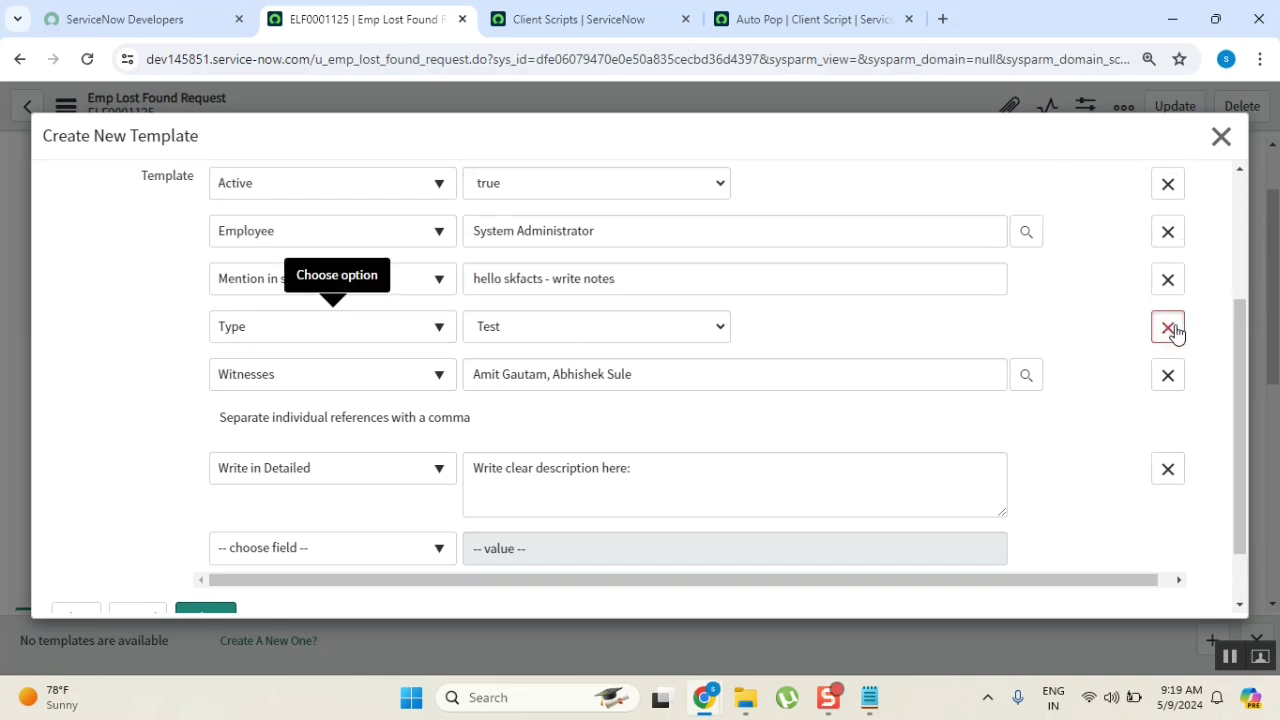
click(1175, 334)
click(1170, 380)
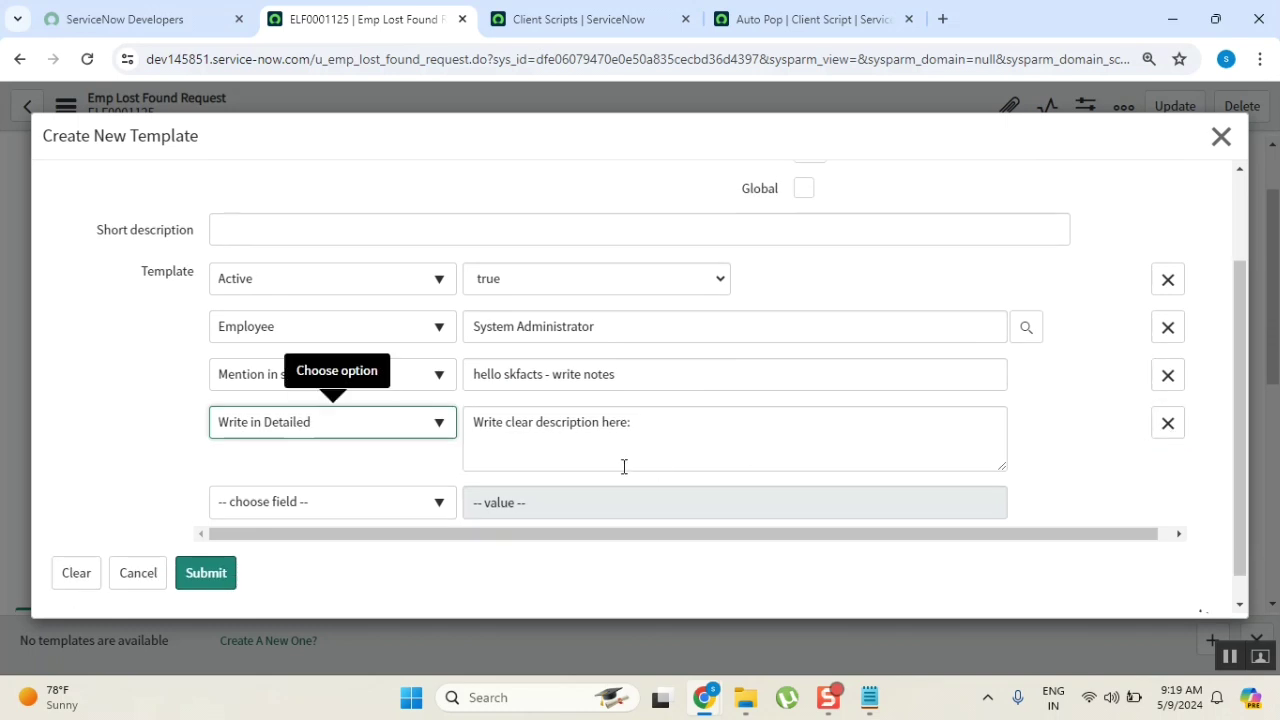
click(732, 418)
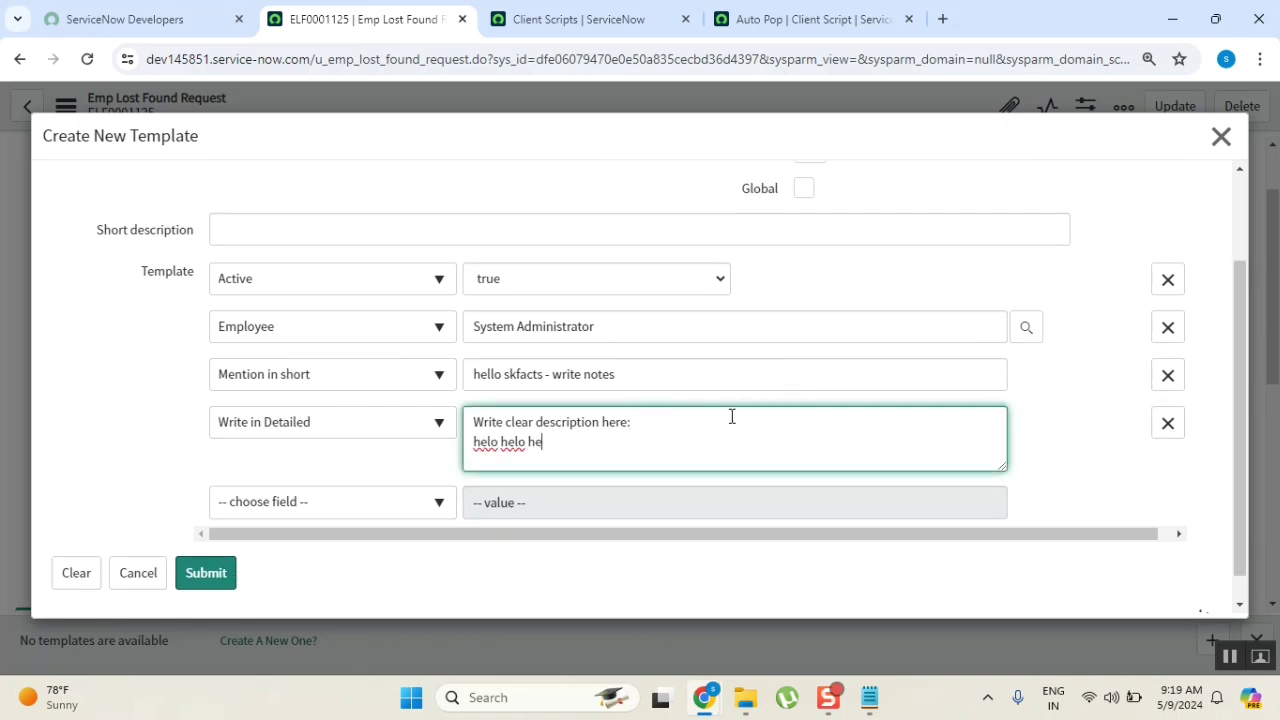
click(1167, 329)
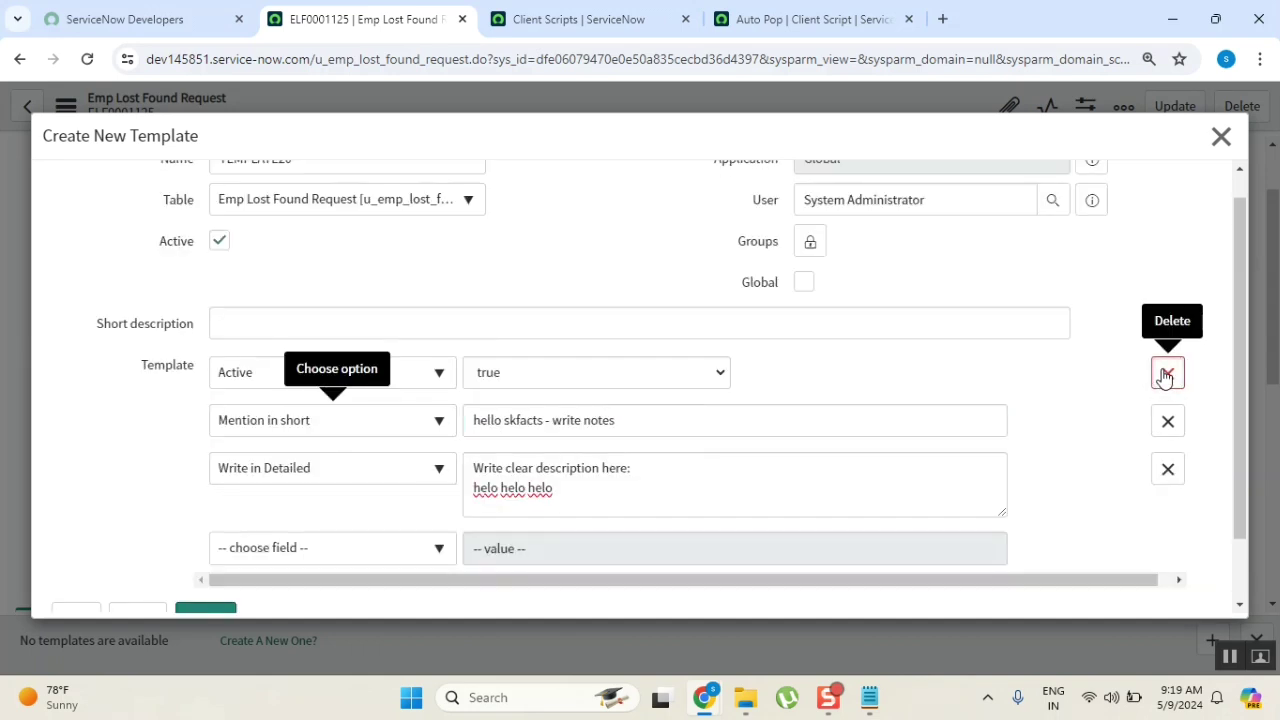
click(1164, 372)
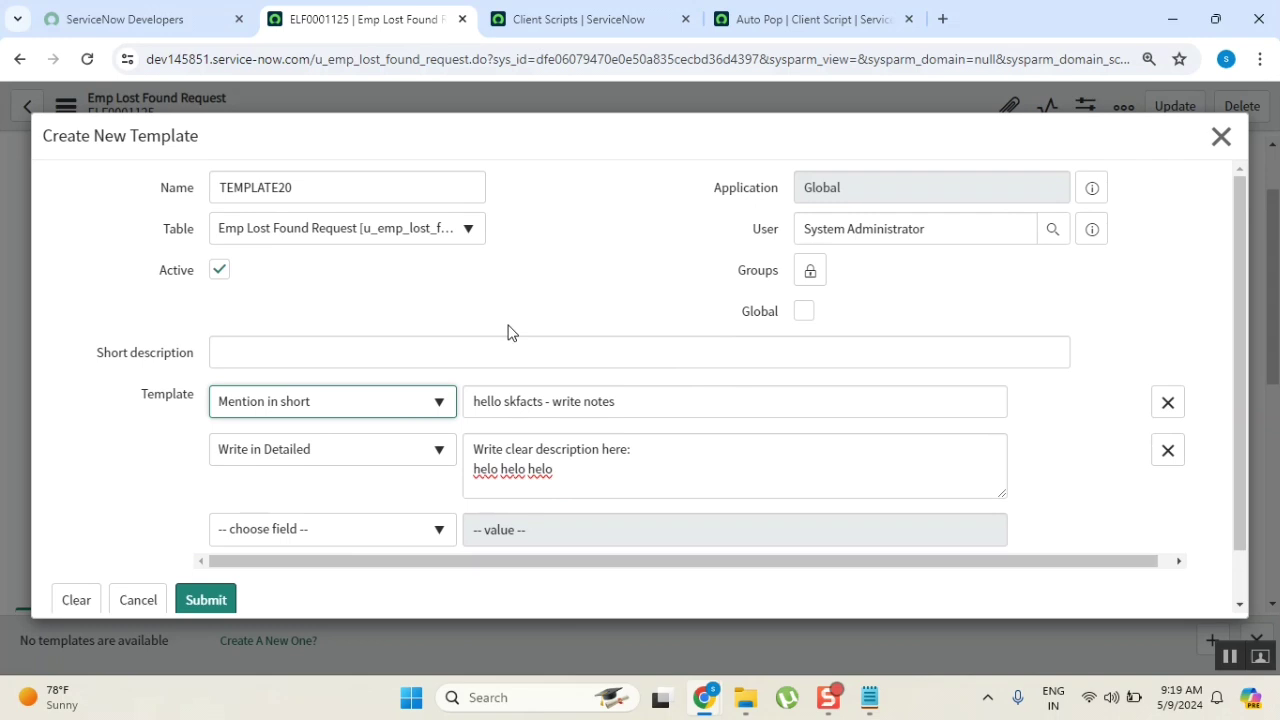
Step: Name the template "template for istemplate example" and submit it
click(344, 186)
key(BackSpace)
key(BackSpace)
key(BackSpace)
key(BackSpace)
key(BackSpace)
key(BackSpace)
key(BackSpace)
key(BackSpace)
key(BackSpace)
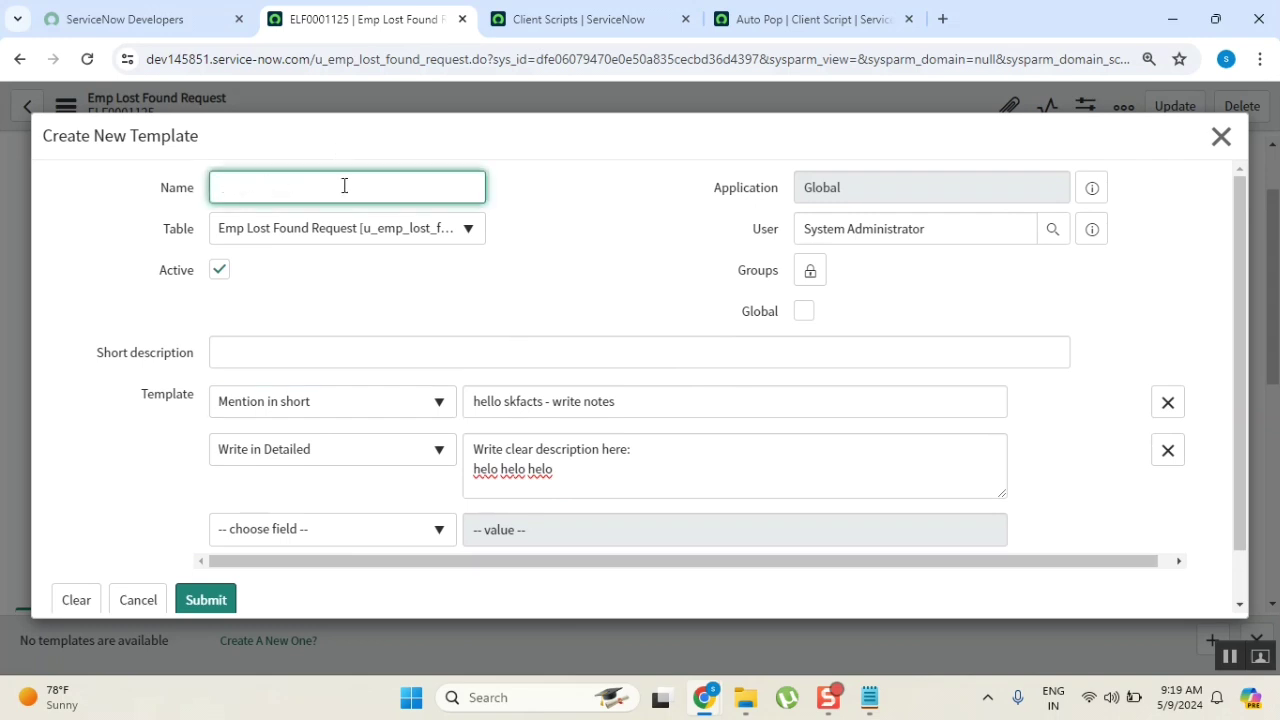
text(template for istemplate example)
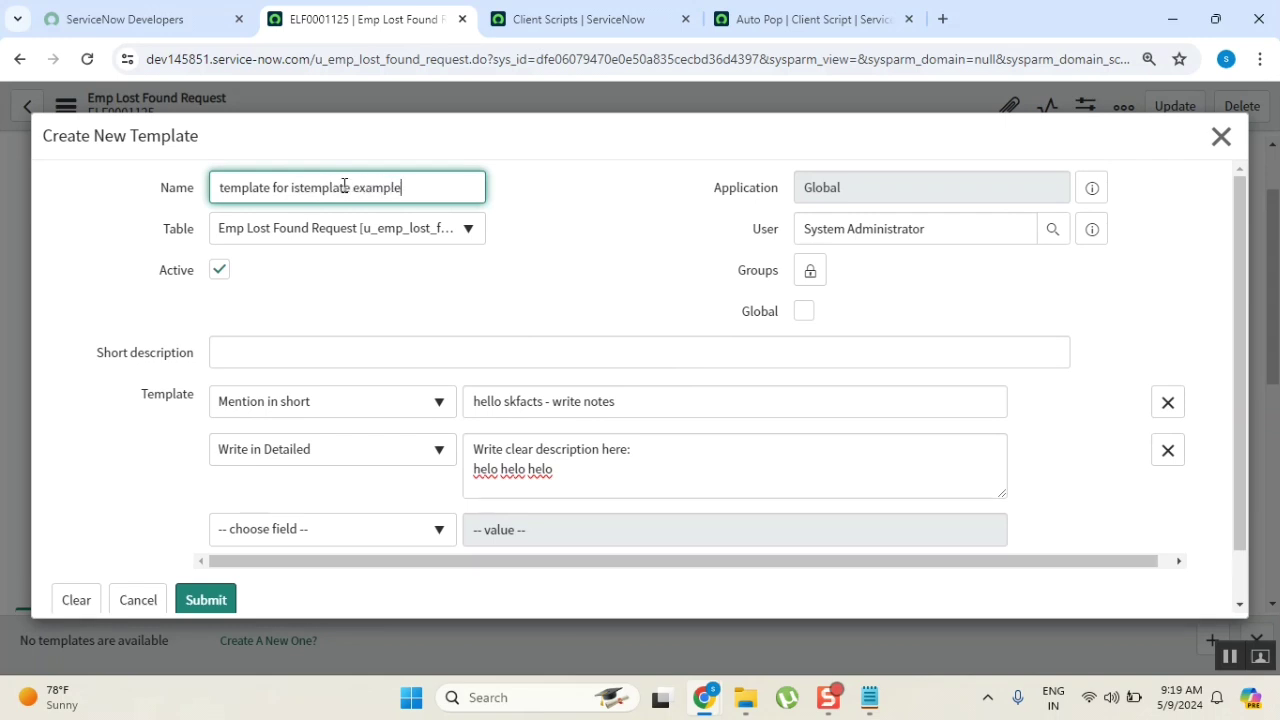
click(226, 598)
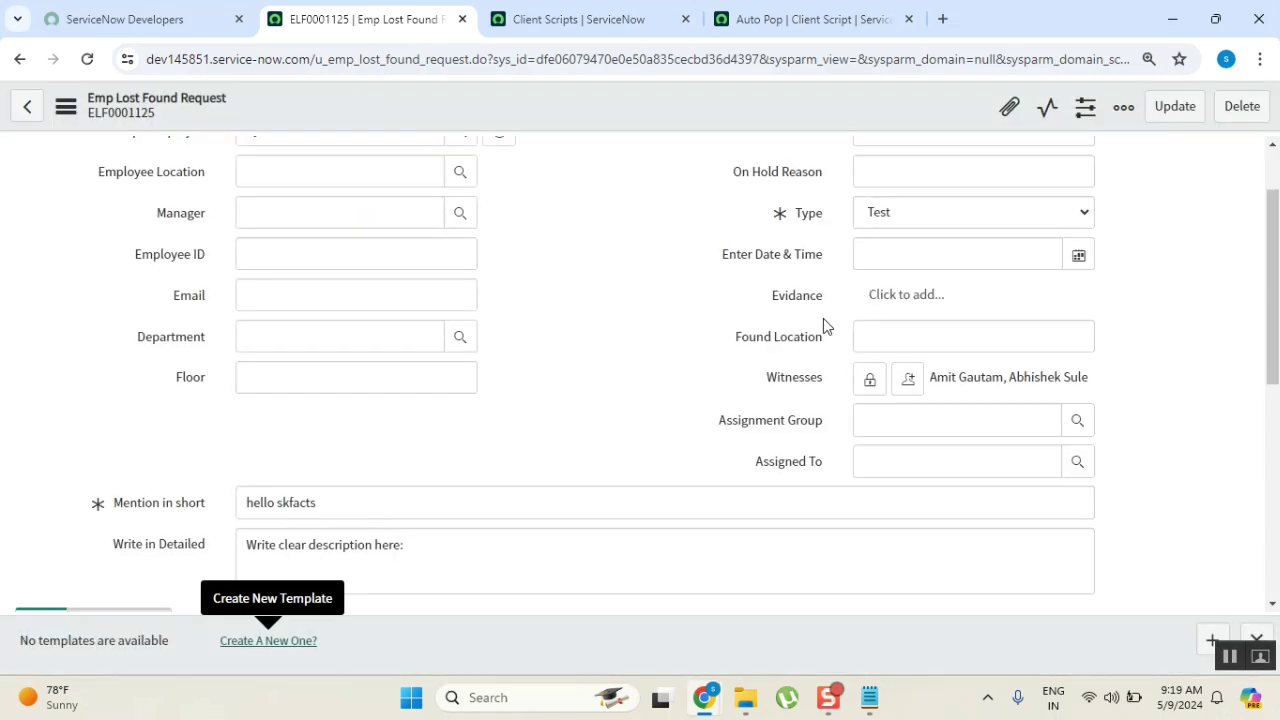
Step: Reload the Emp Lost Found Request form and view its Mention in short and Write in Detailed fields
scroll(643, 360, up, 1)
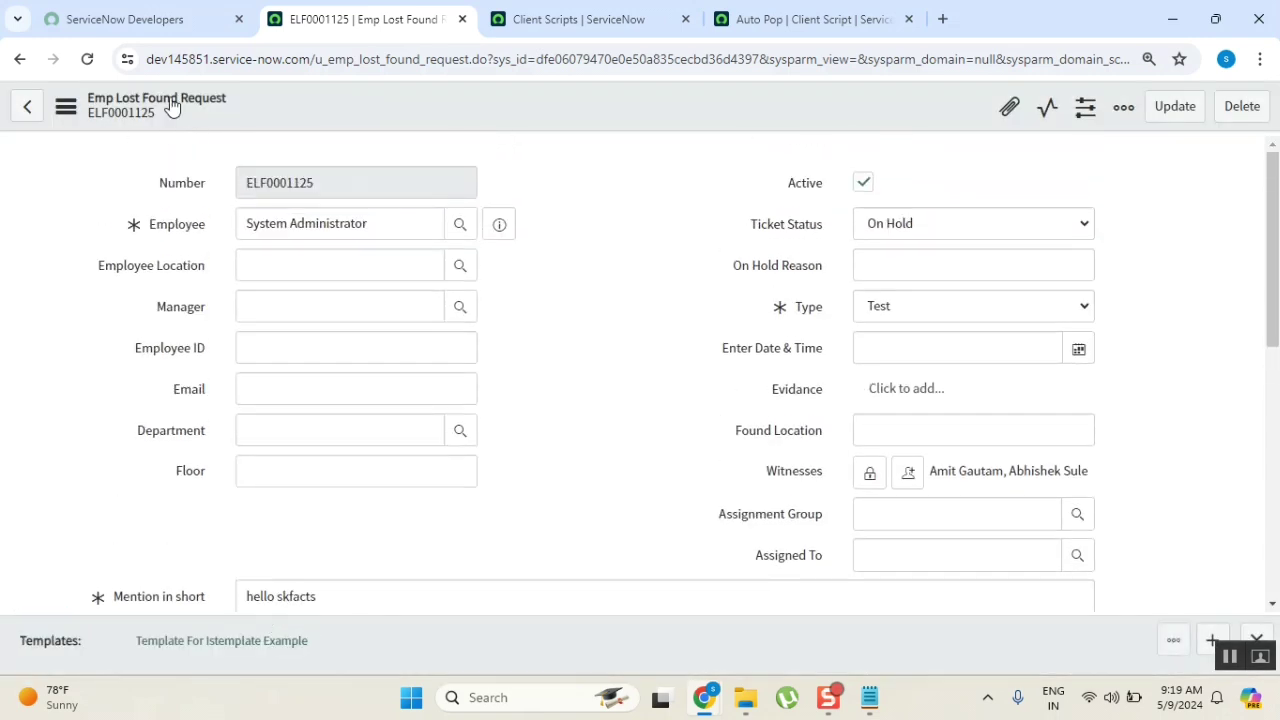
click(87, 59)
click(738, 178)
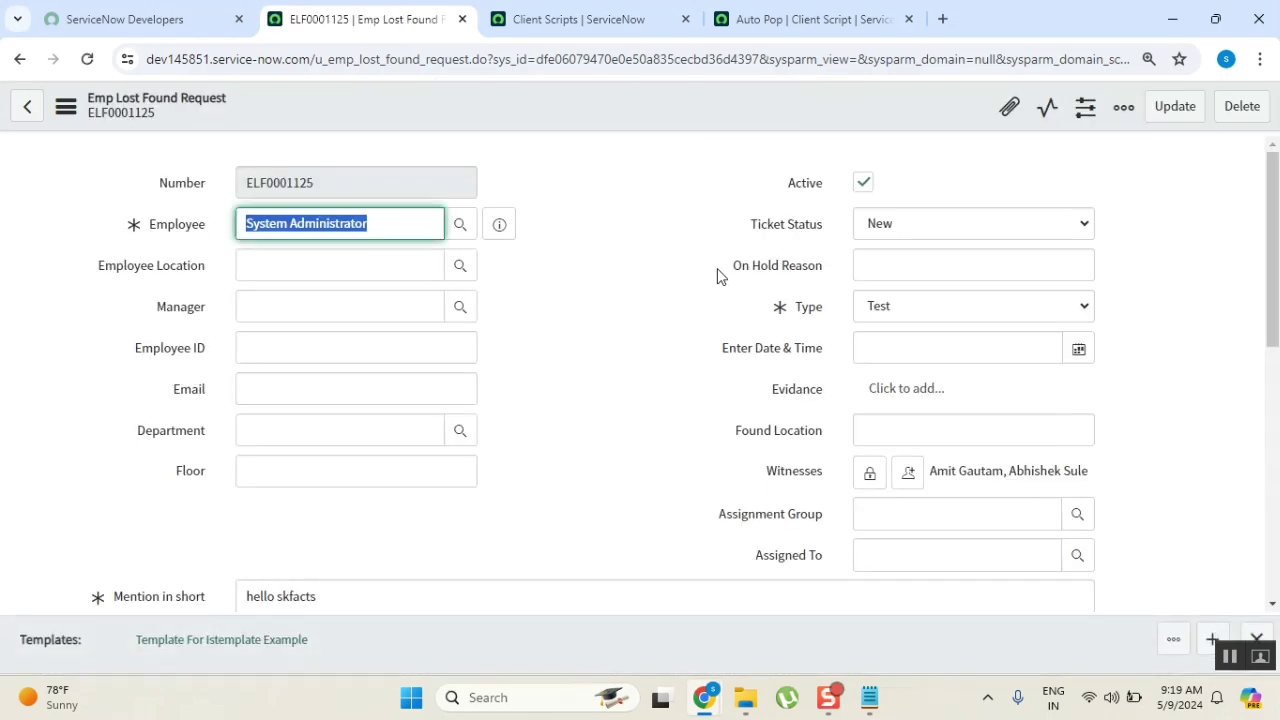
click(634, 325)
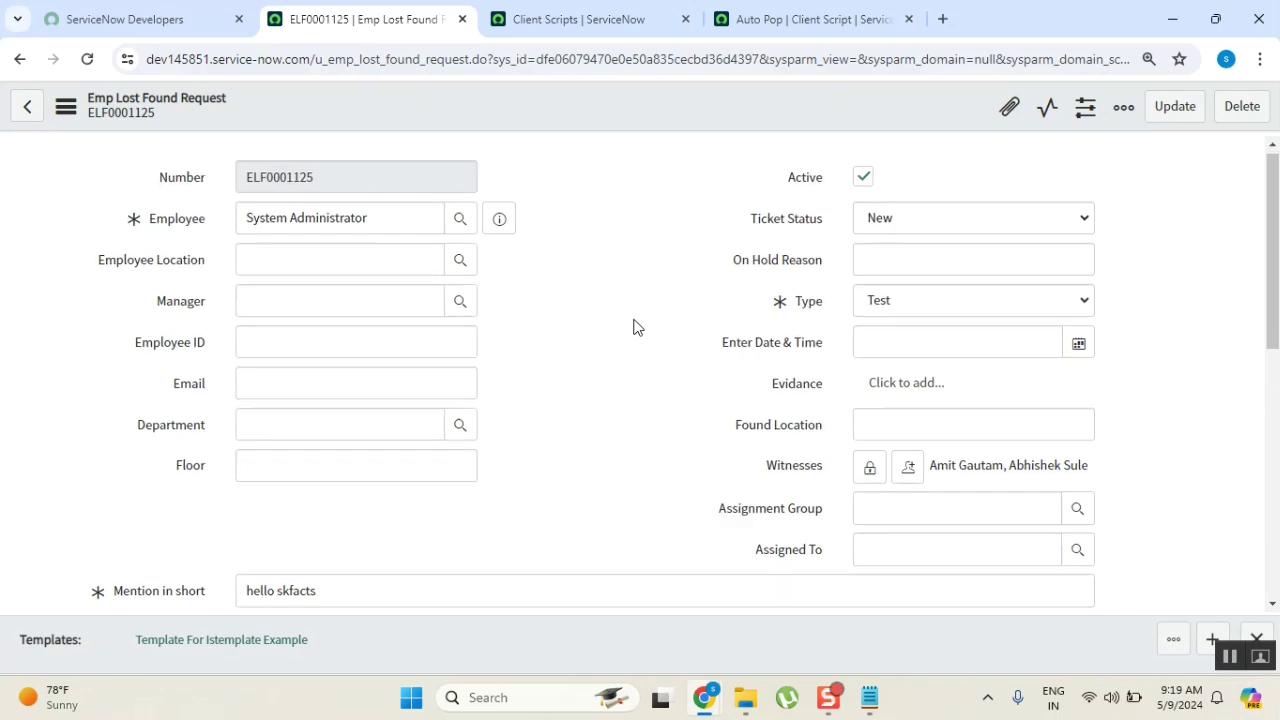
scroll(634, 325, down, 1)
scroll(634, 325, down, 1)
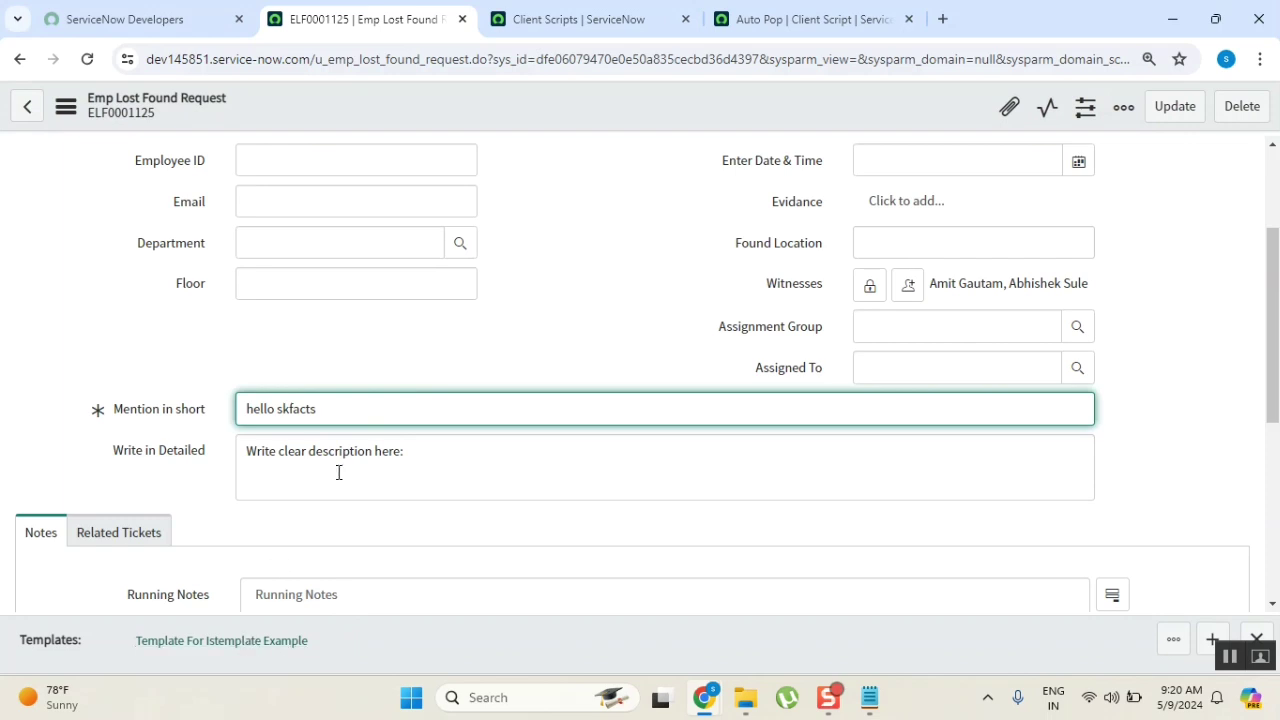
Step: Review the field values stored in the istemplate example template and the Auto Pop client script's field name and alerts
click(1173, 639)
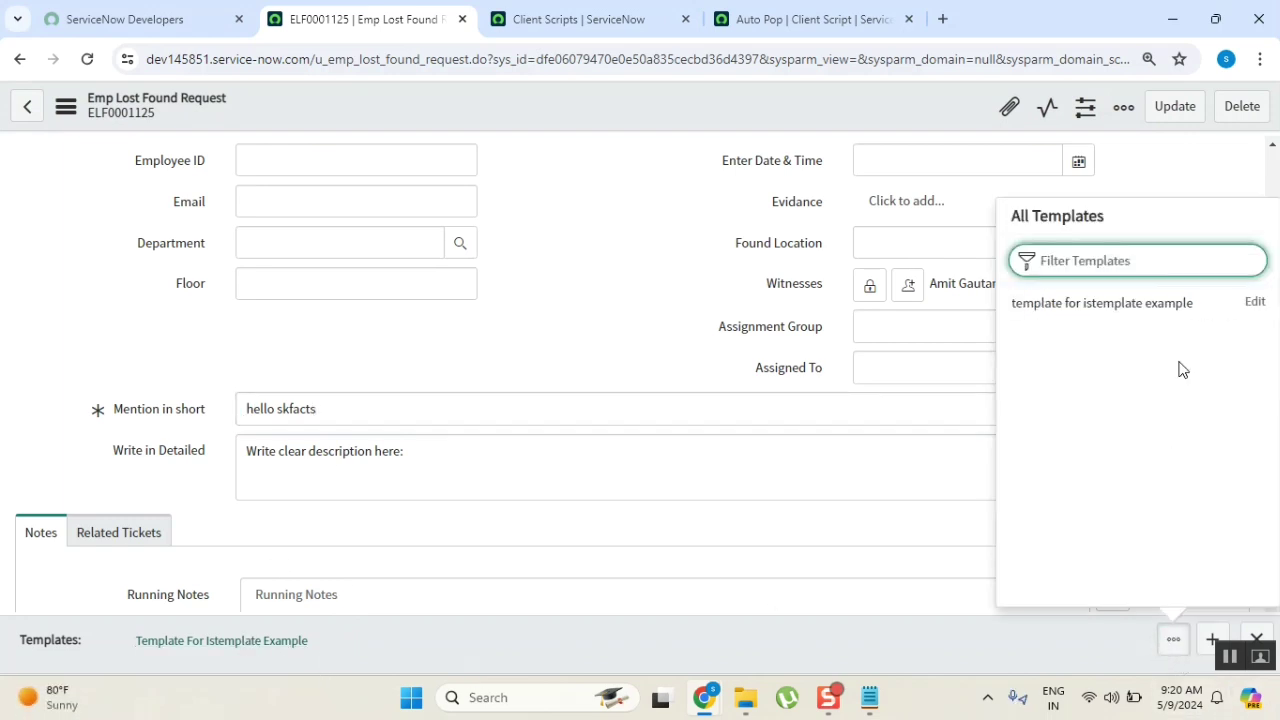
click(1254, 301)
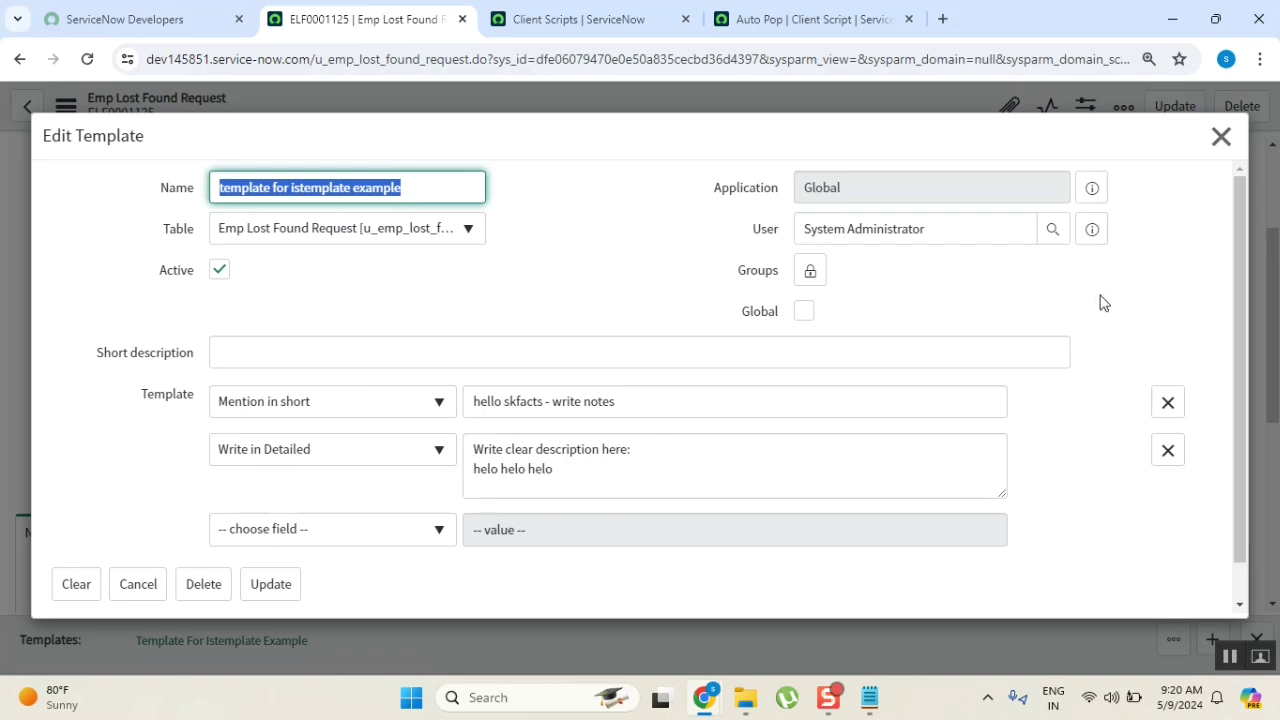
click(1222, 137)
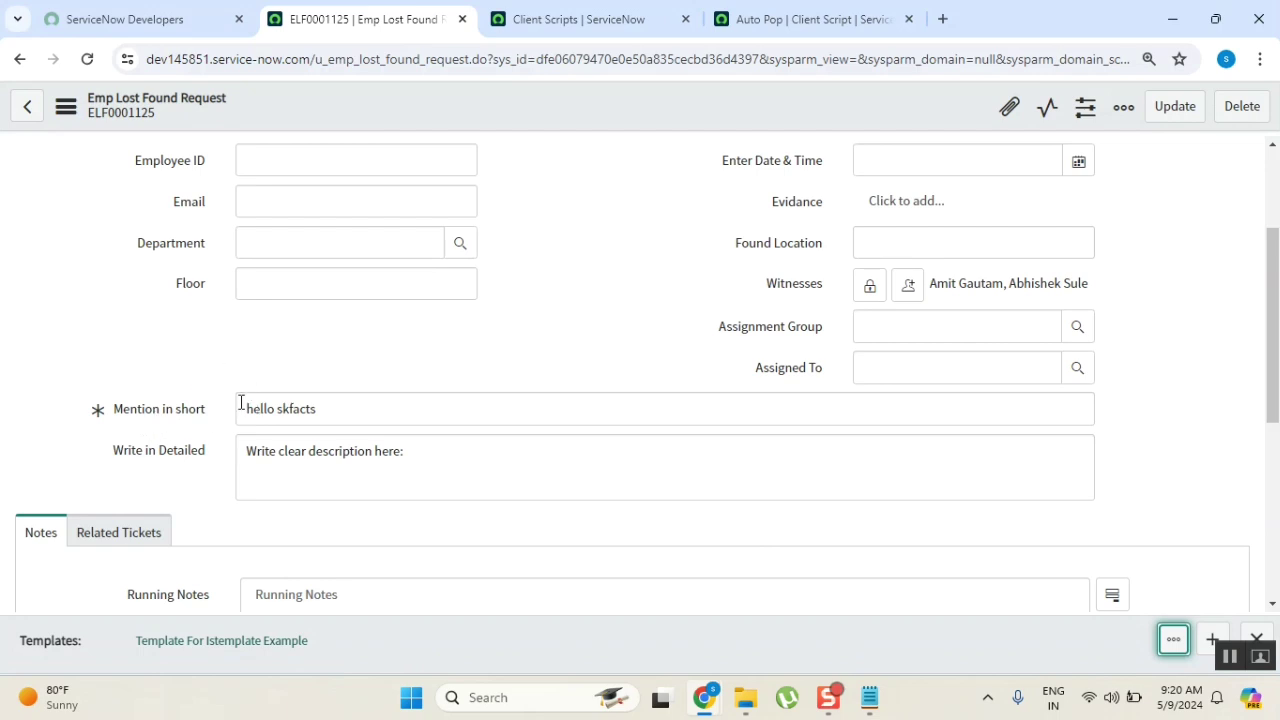
click(800, 28)
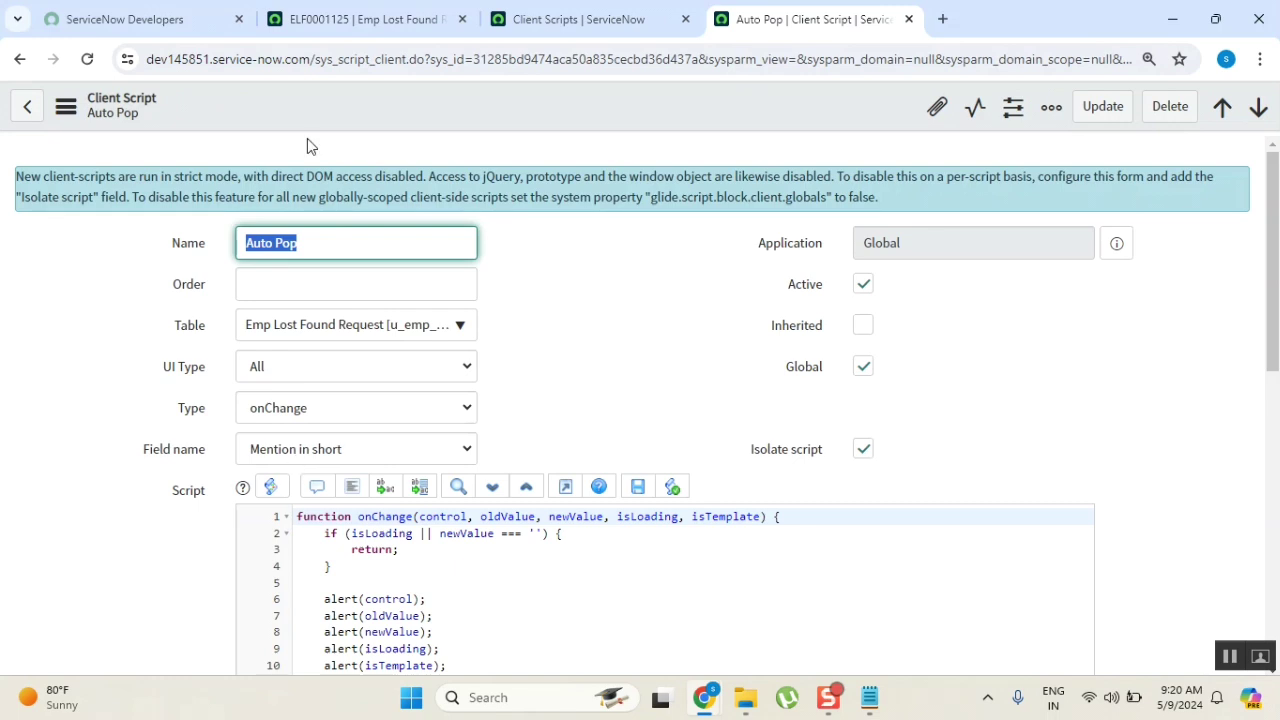
click(366, 19)
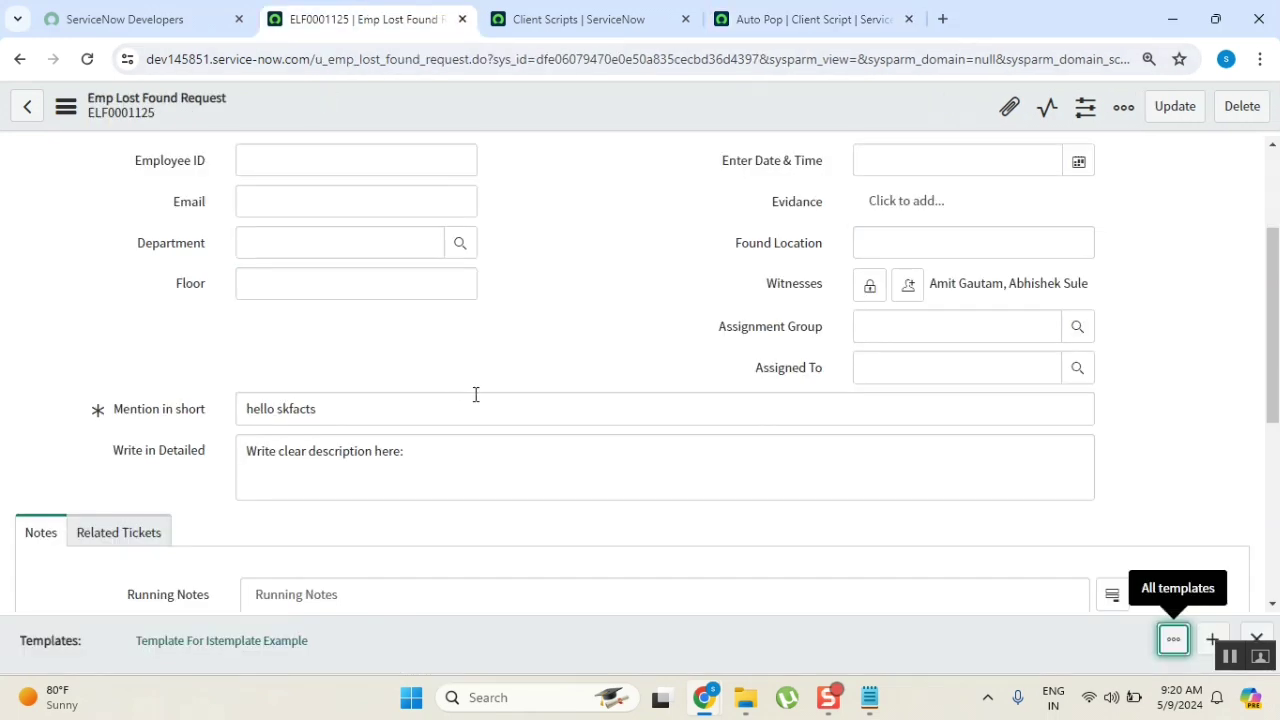
Step: Apply the istemplate example template to the request, dismiss the script's alerts in turn, and view Mention in short and Write in Detailed
click(295, 648)
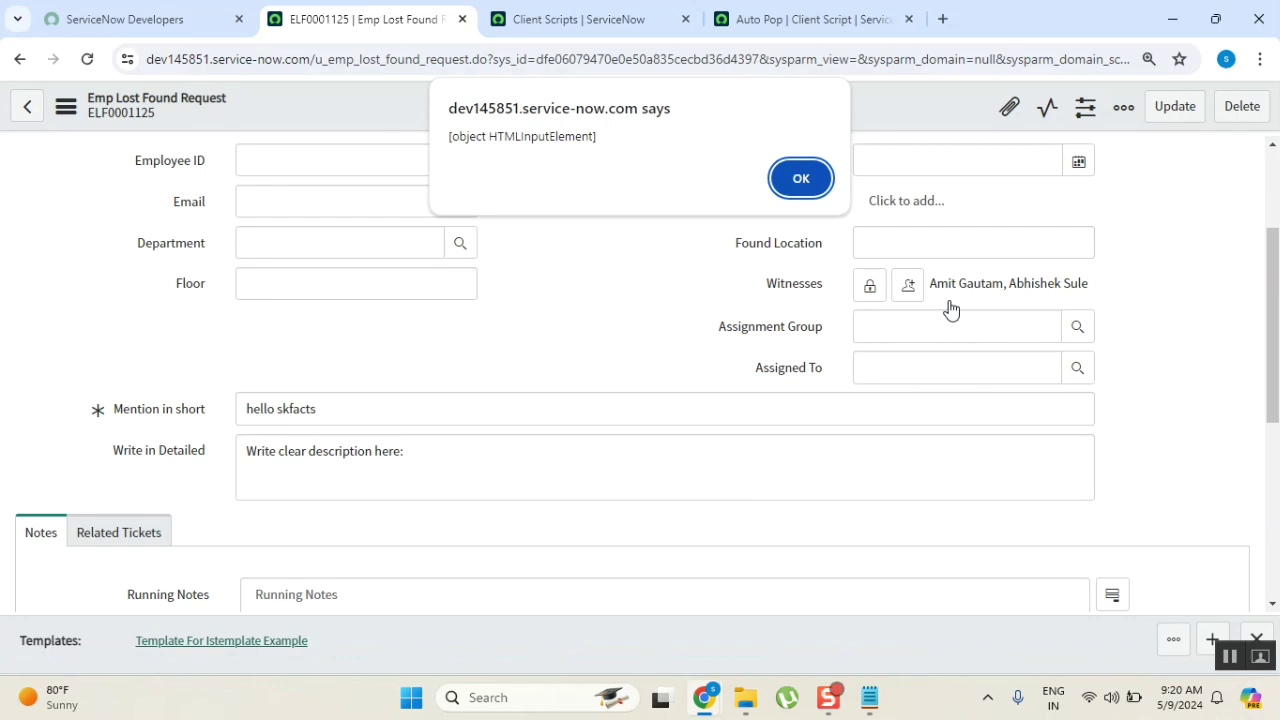
key(Return)
key(Return)
key(Return)
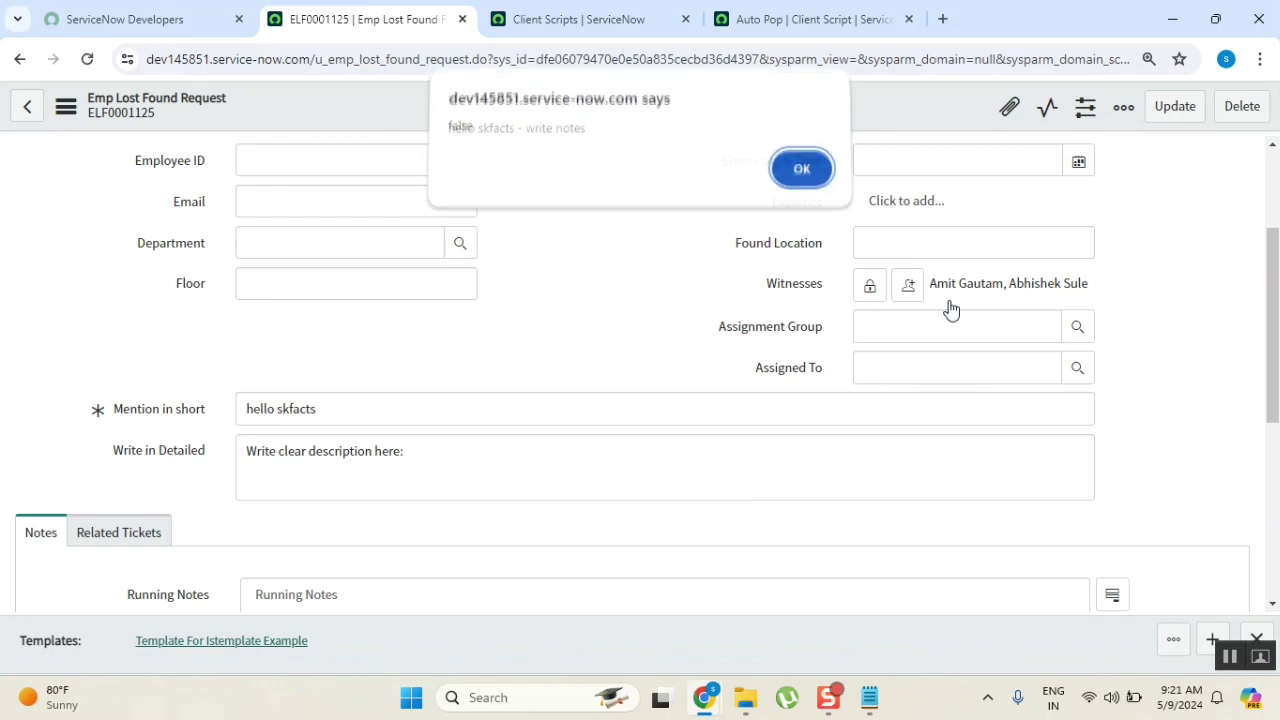
key(Return)
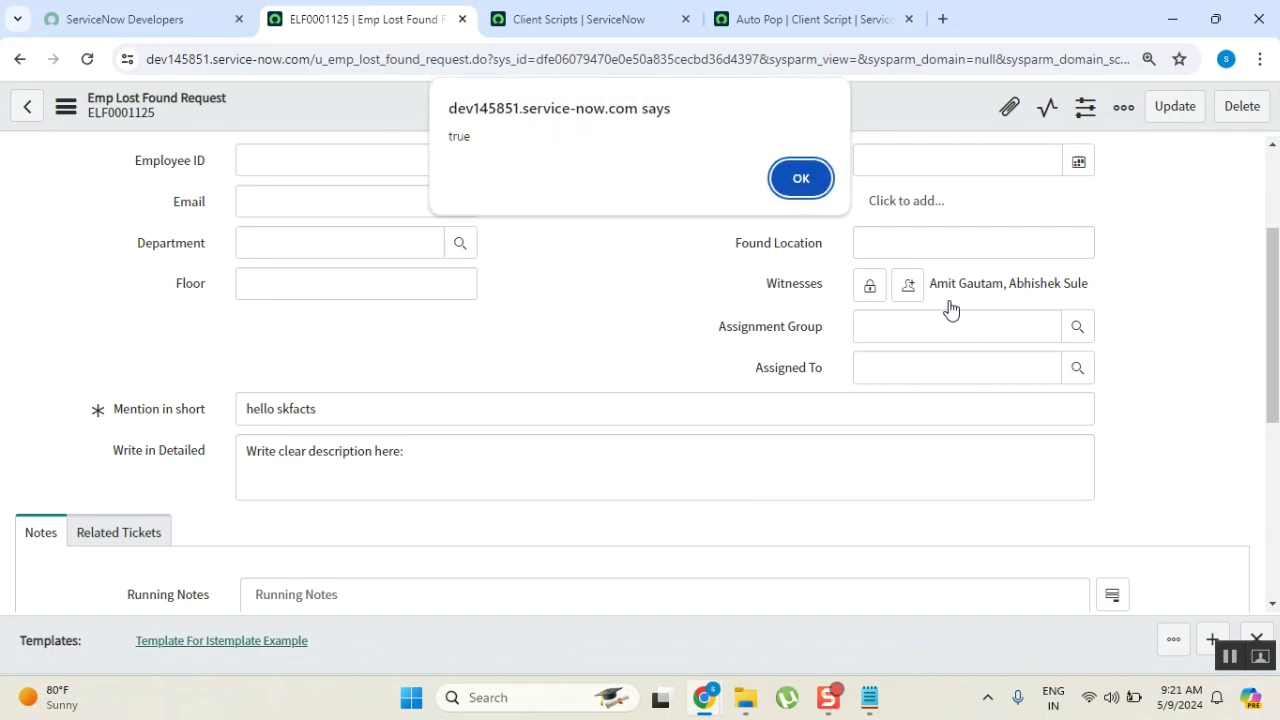
double_click(457, 137)
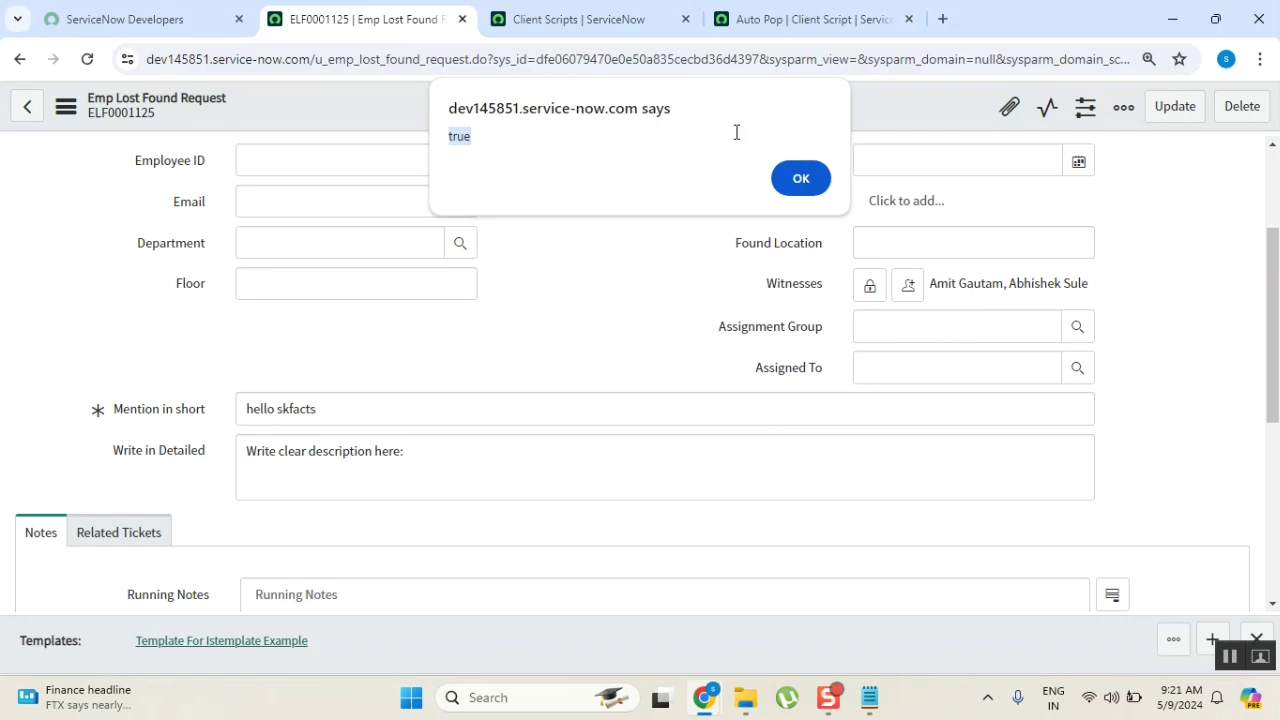
key(Return)
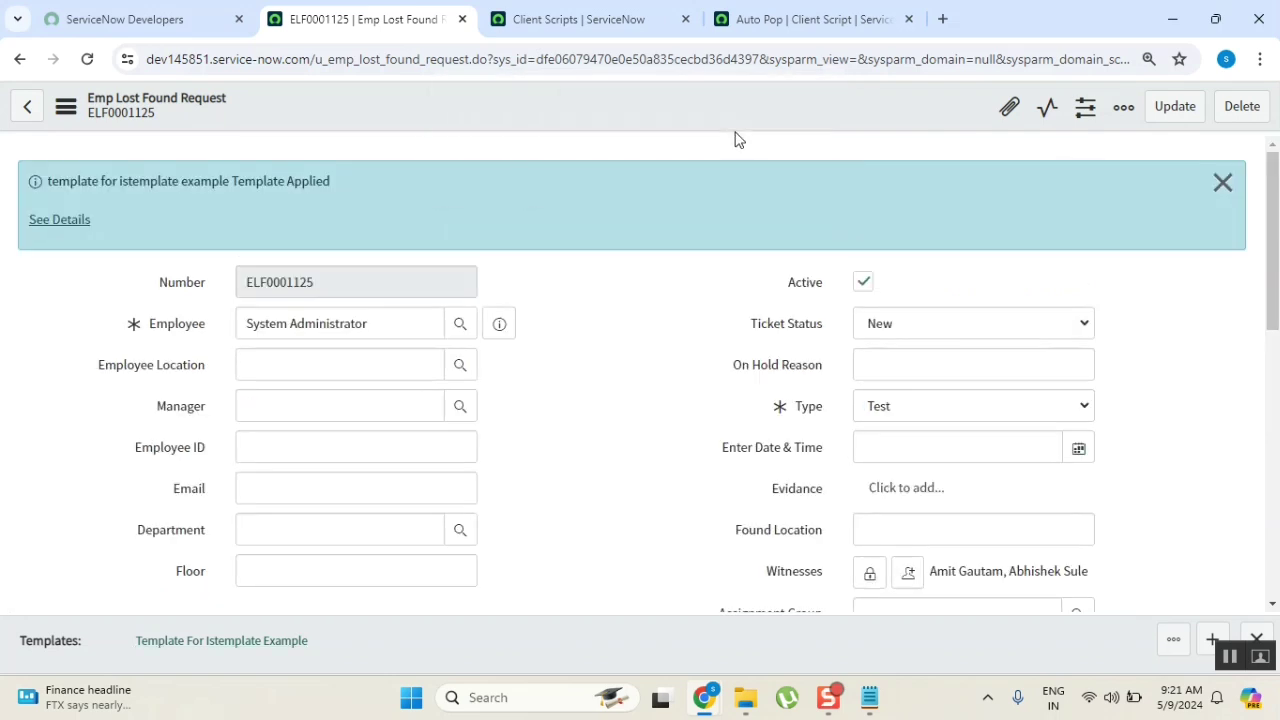
scroll(710, 309, down, 4)
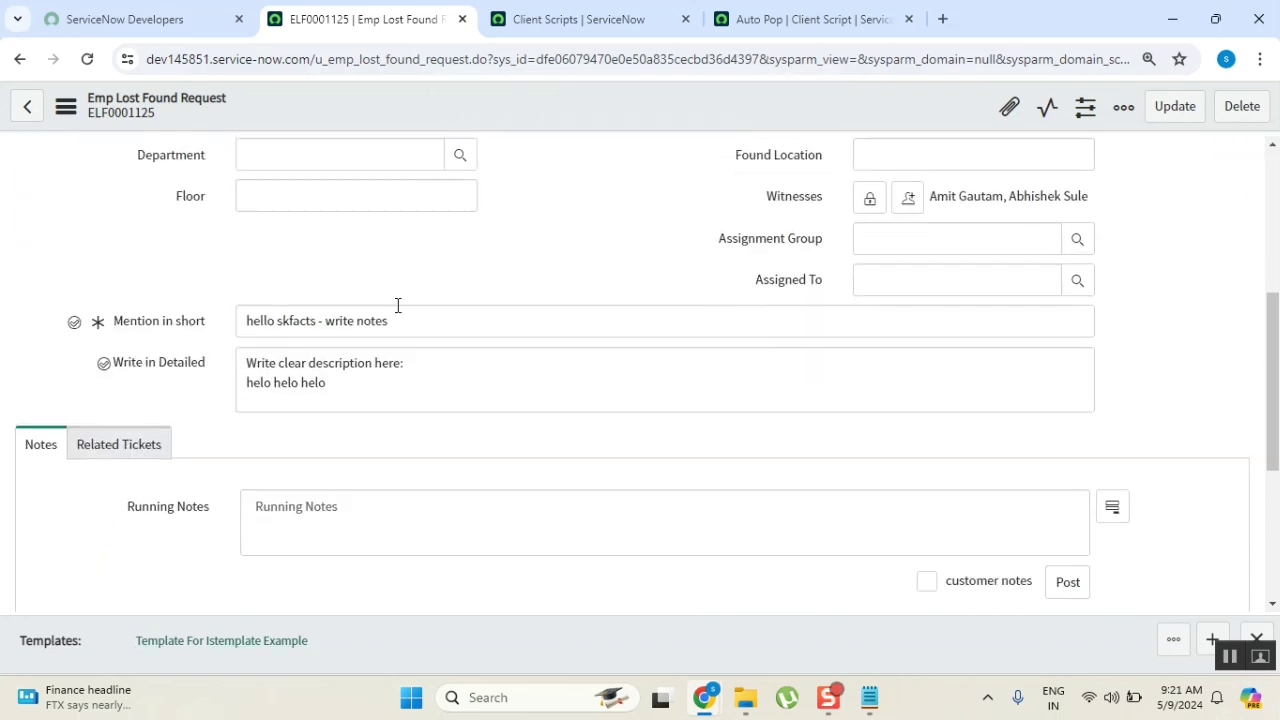
Step: Review the Auto Pop client script, and start a line reading "> when template" at the end of the Class27_G_form_4 notes in Notepad
click(797, 25)
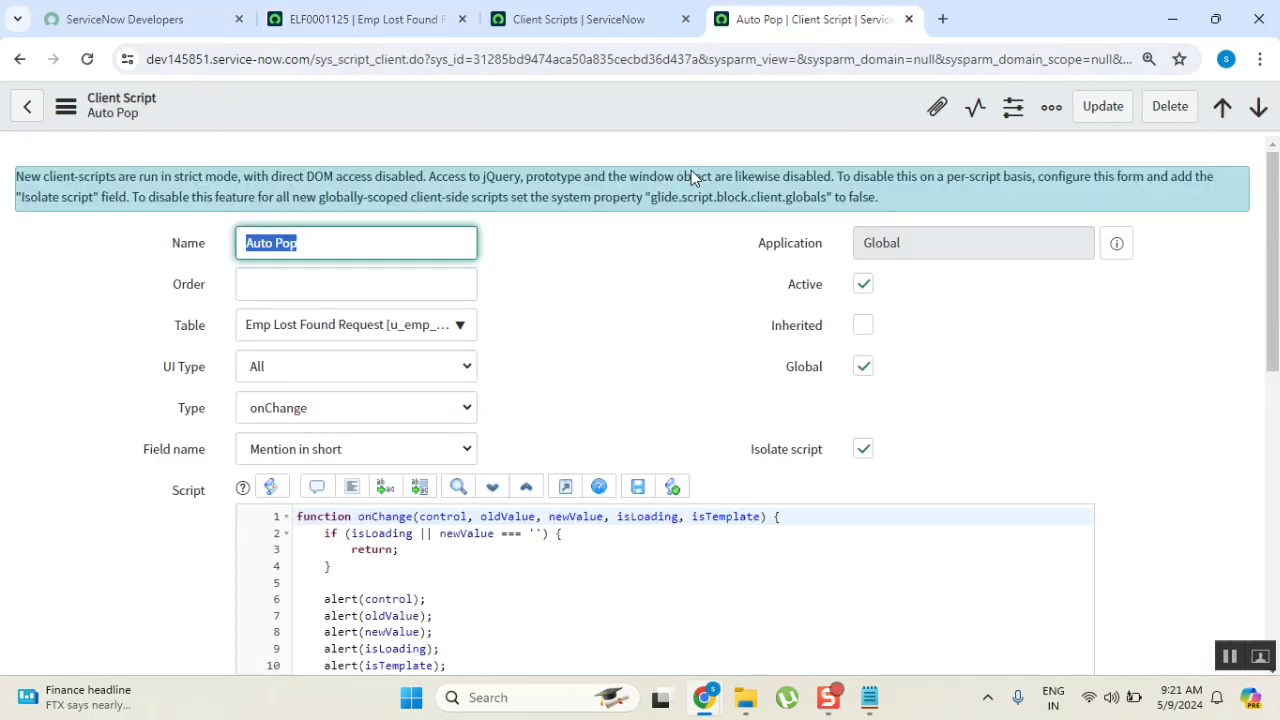
scroll(618, 328, down, 2)
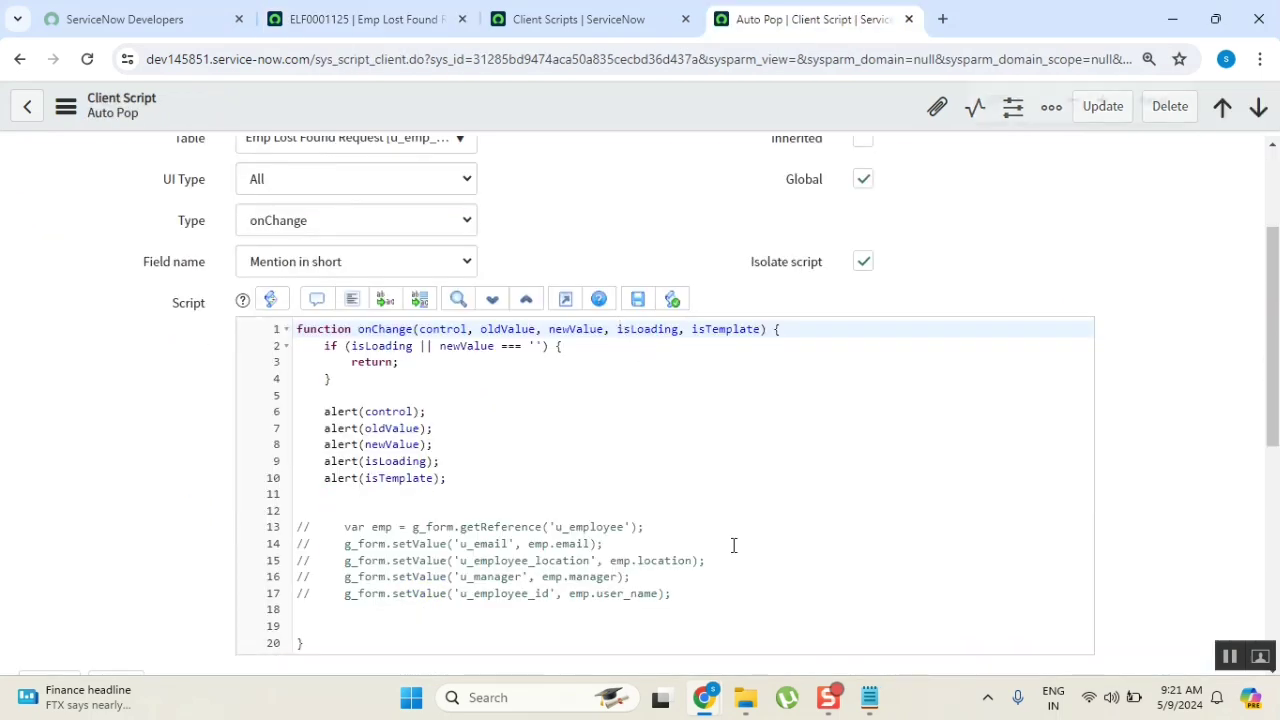
scroll(734, 545, up, 3)
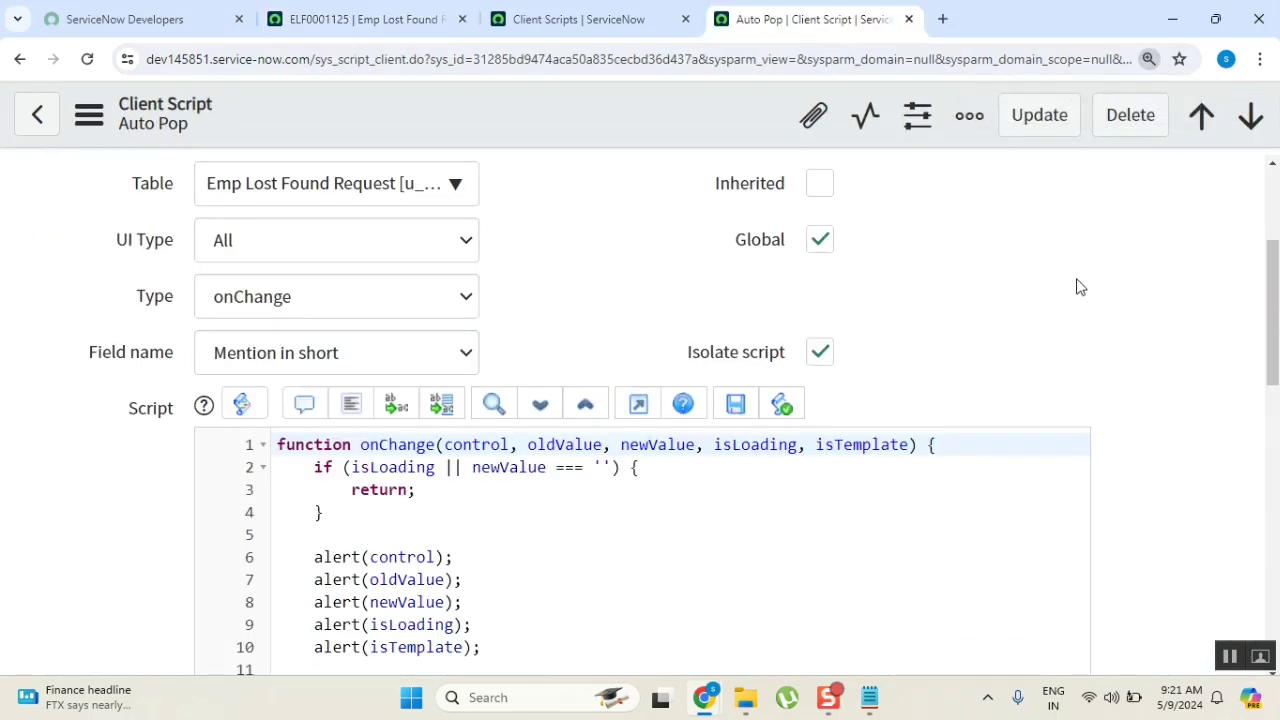
scroll(1075, 285, down, 2)
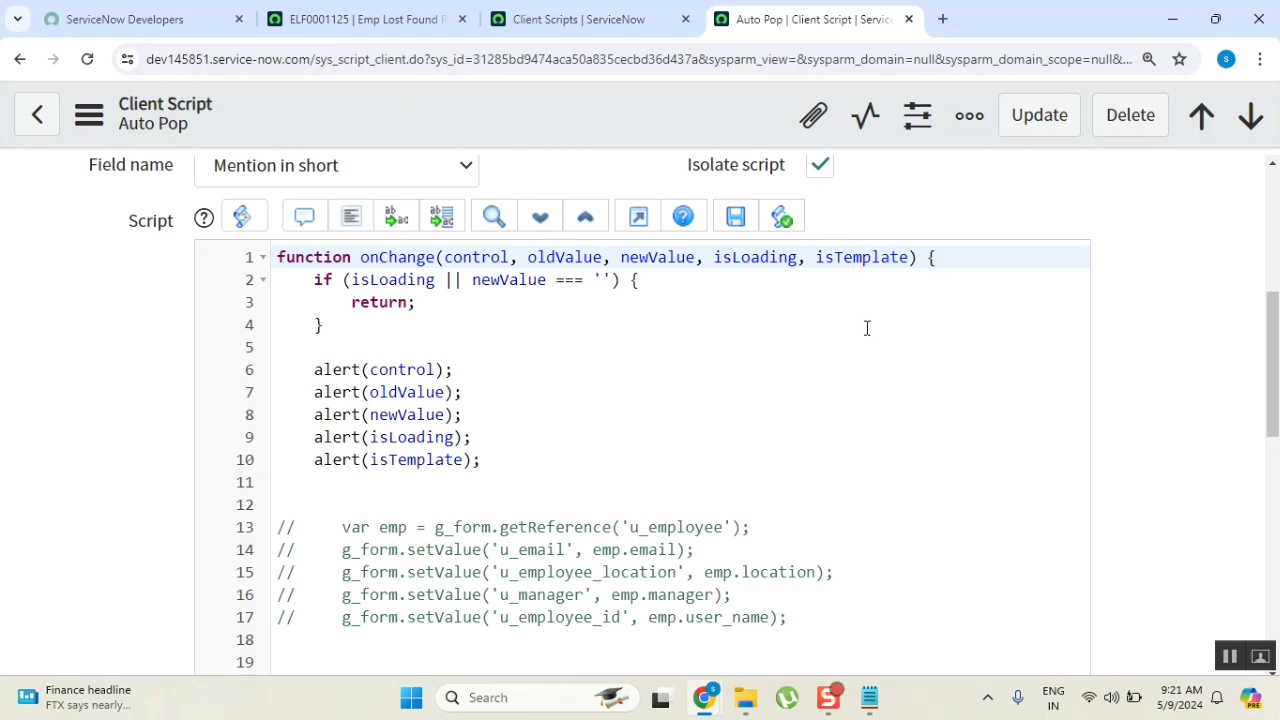
click(869, 697)
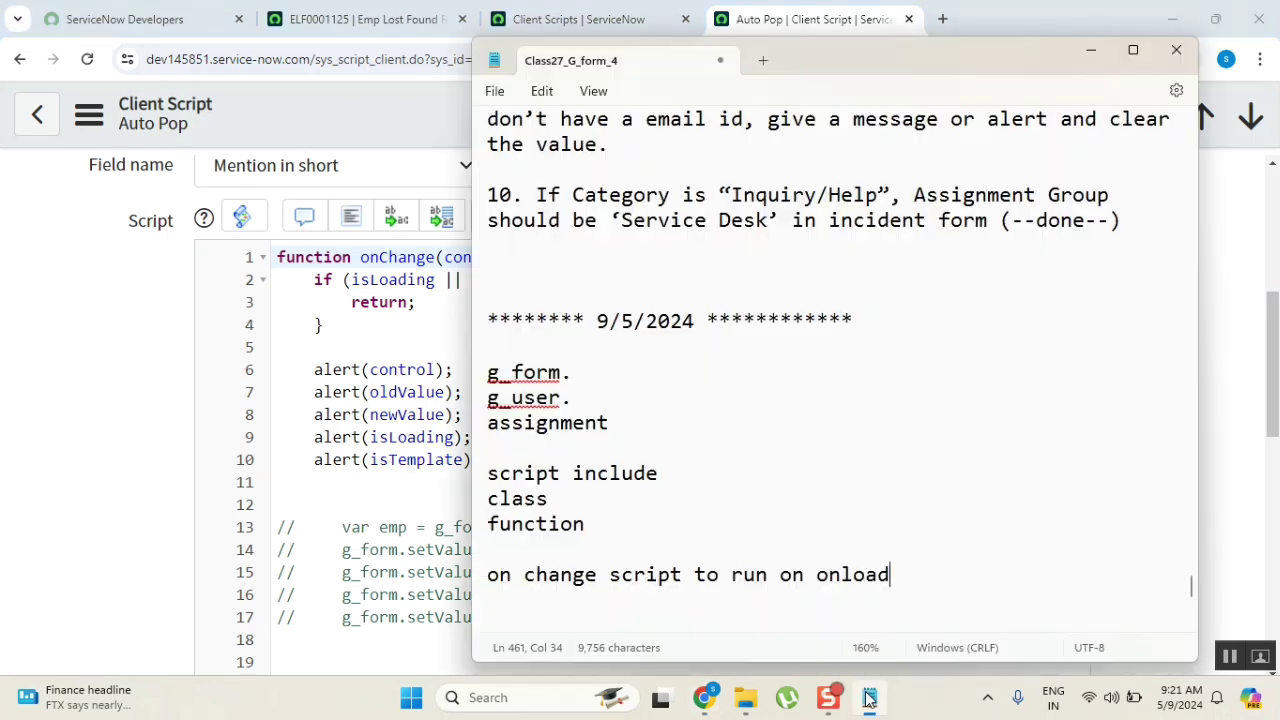
click(592, 603)
scroll(592, 603, down, 3)
key(Return)
text(wh)
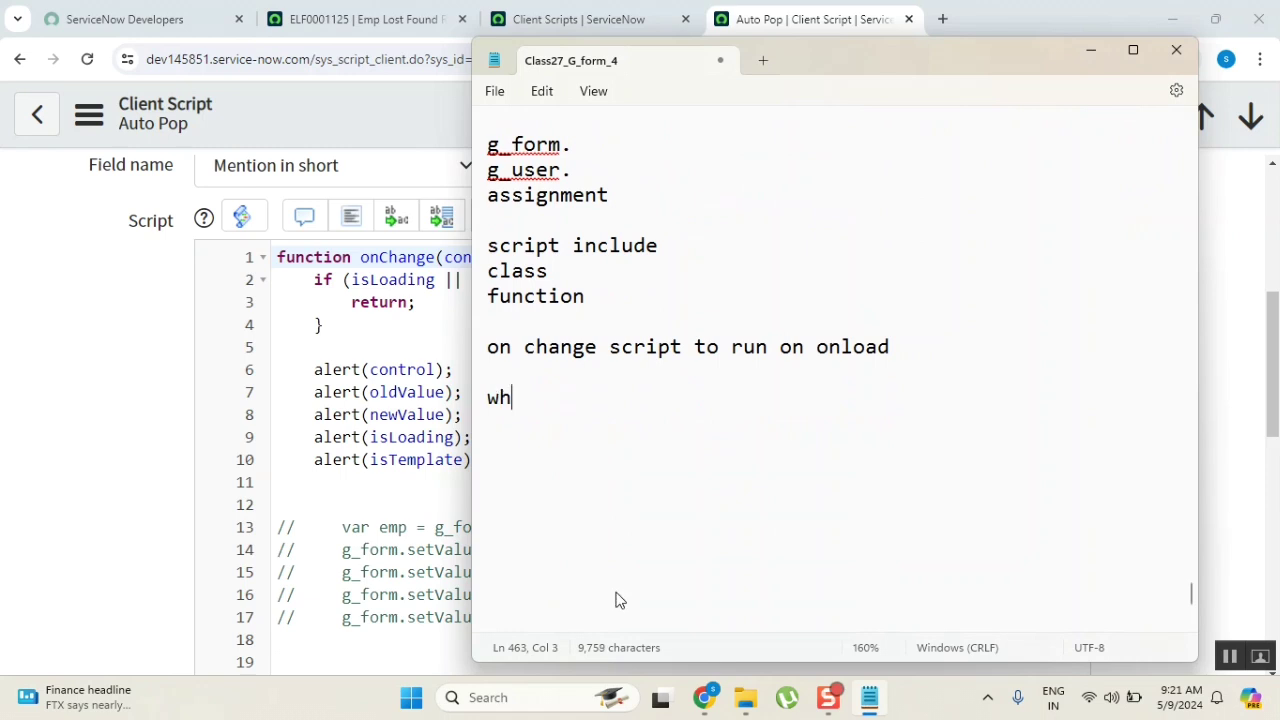
key(BackSpace)
text(hen)
key(Home)
text(>)
key(End)
text(template wa)
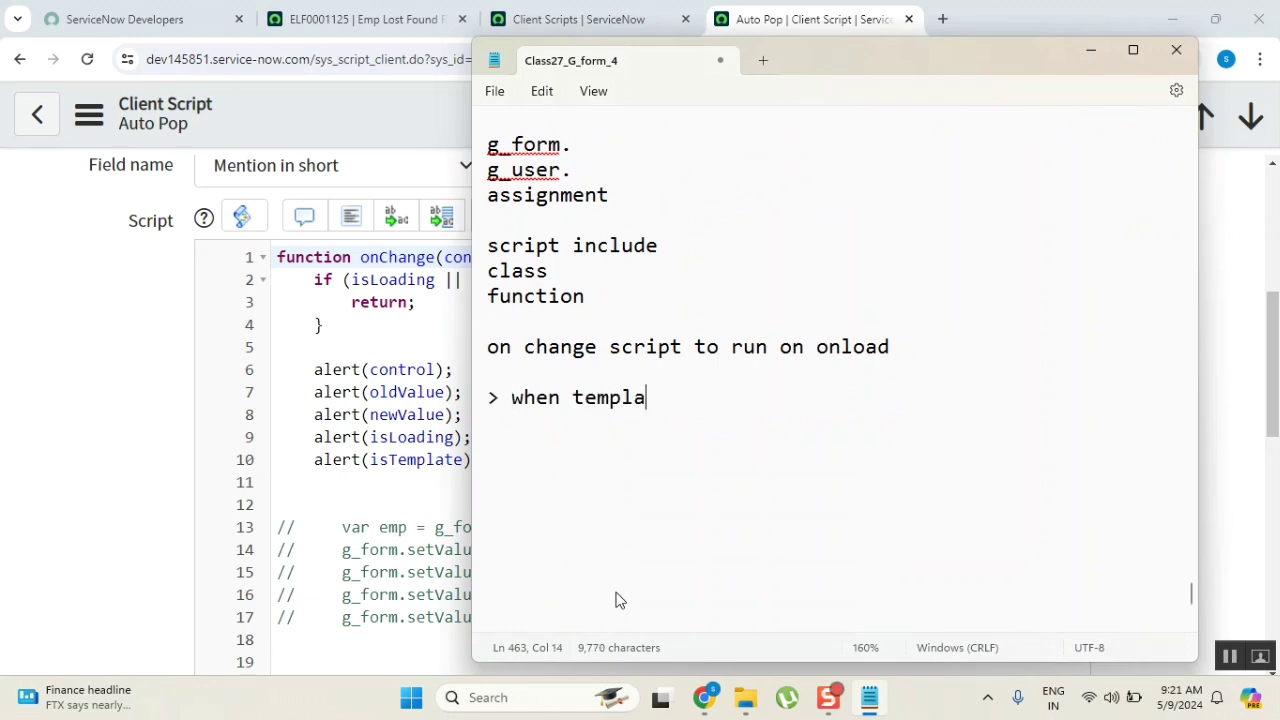
Step: Continue the note line with "value is apply - that time - dont"
key(BackSpace)
key(BackSpace)
text(value is chan)
key(BackSpace)
key(BackSpace)
key(BackSpace)
key(BackSpace)
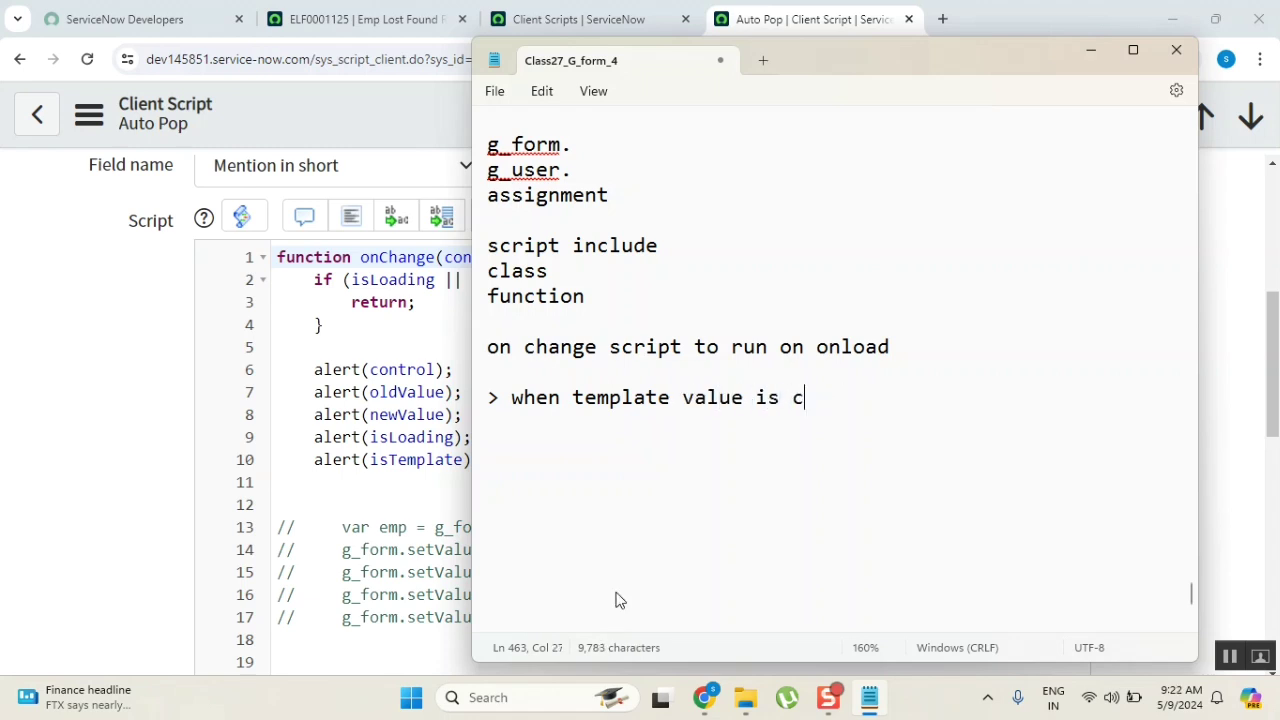
text(apply - that )
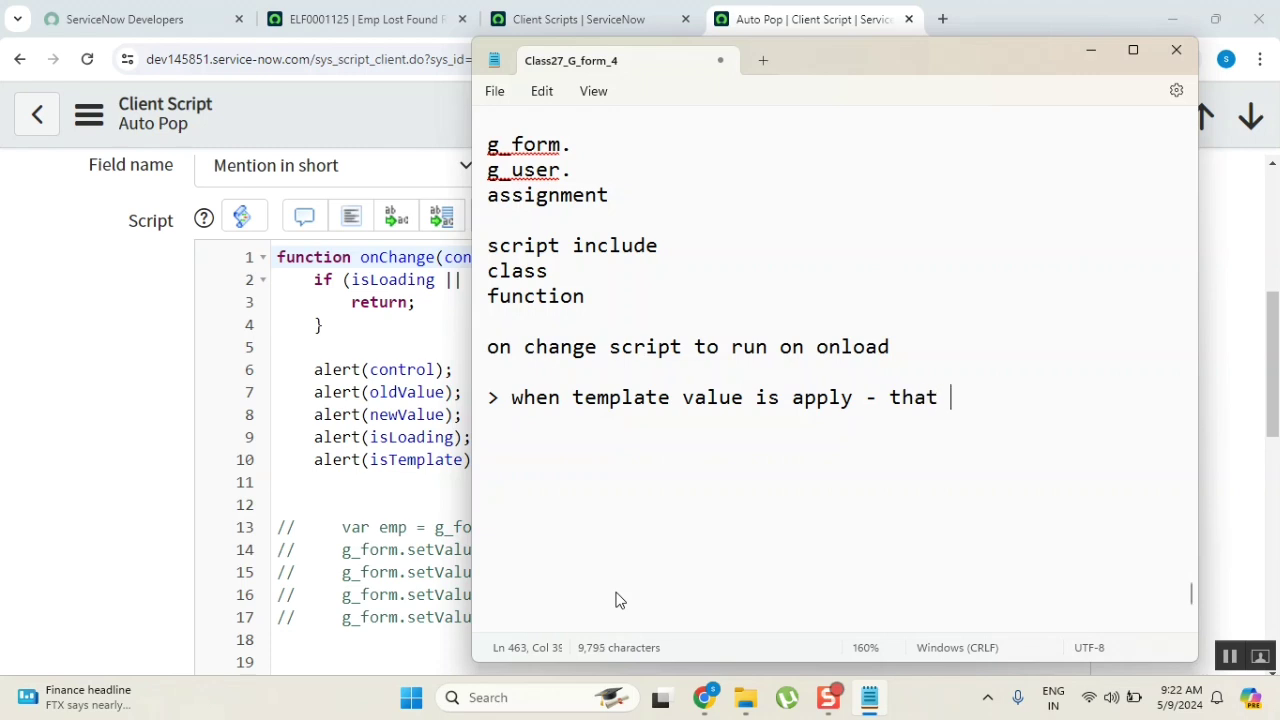
text(time - )
text(d)
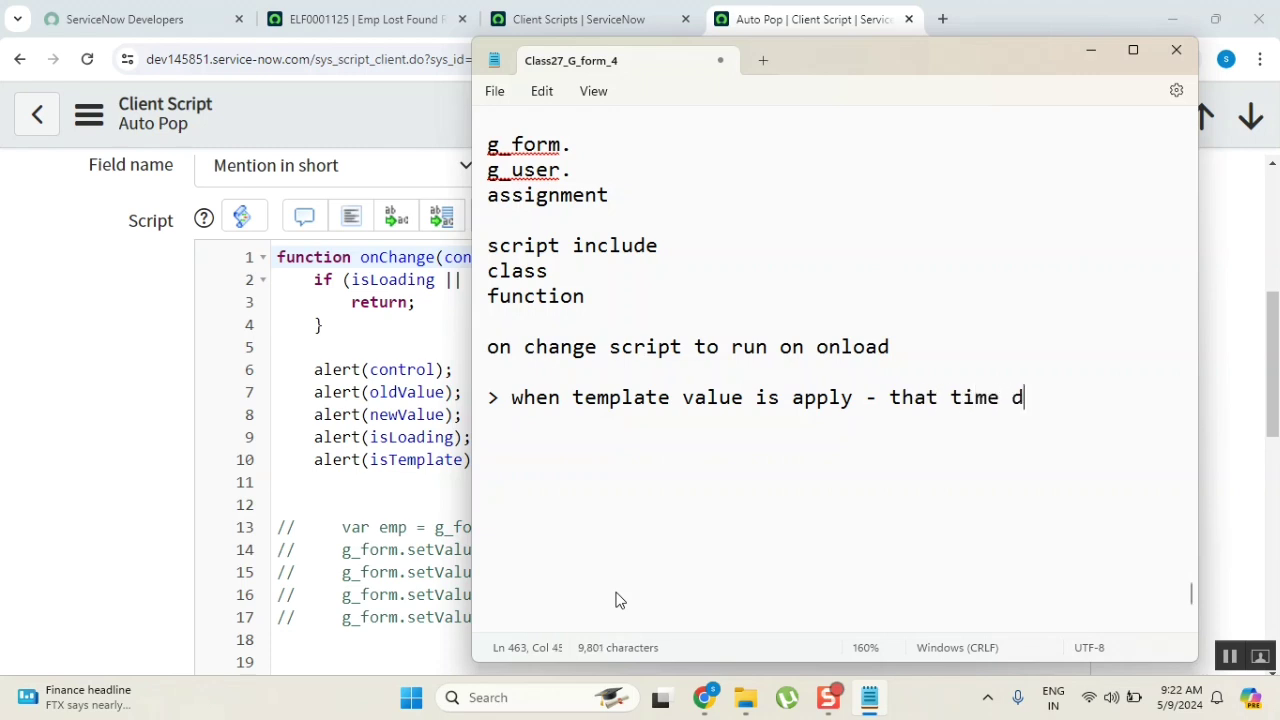
key(BackSpace)
text(- dont )
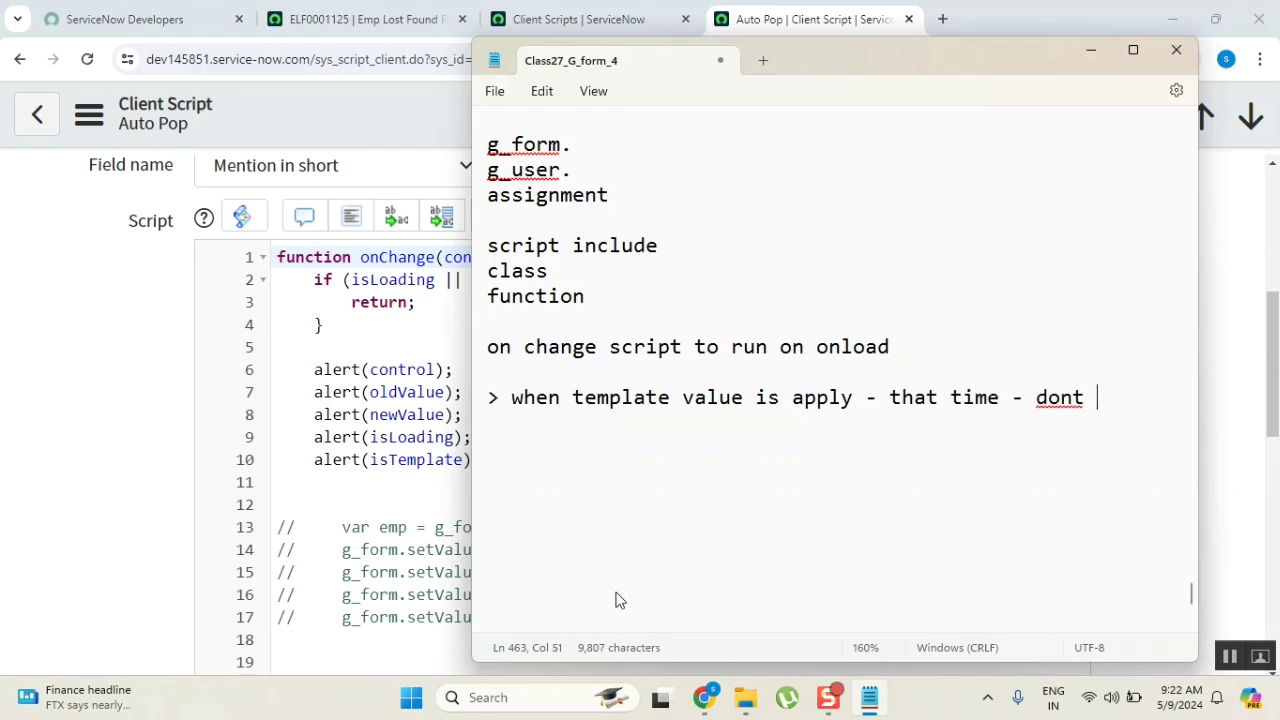
Step: Finish the note line with "run the onchange client script."
text(runt he)
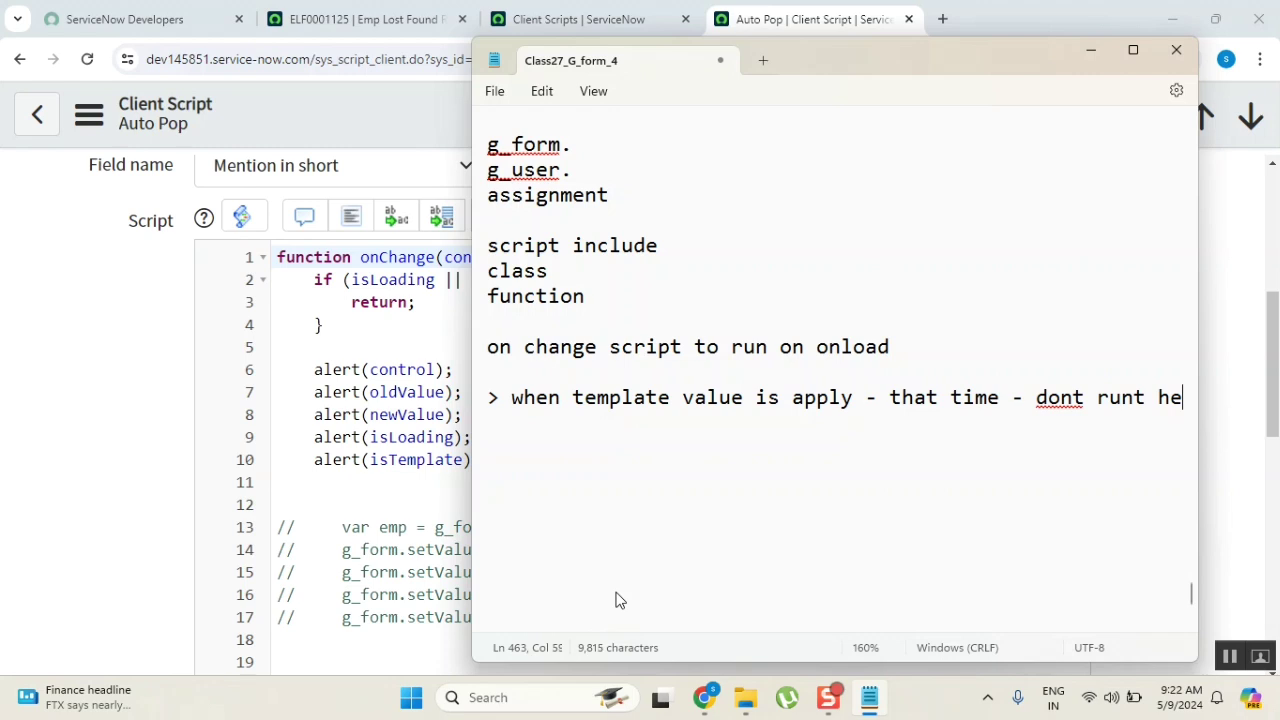
key(BackSpace)
key(BackSpace)
key(BackSpace)
key(BackSpace)
key(BackSpace)
text(the onchange )
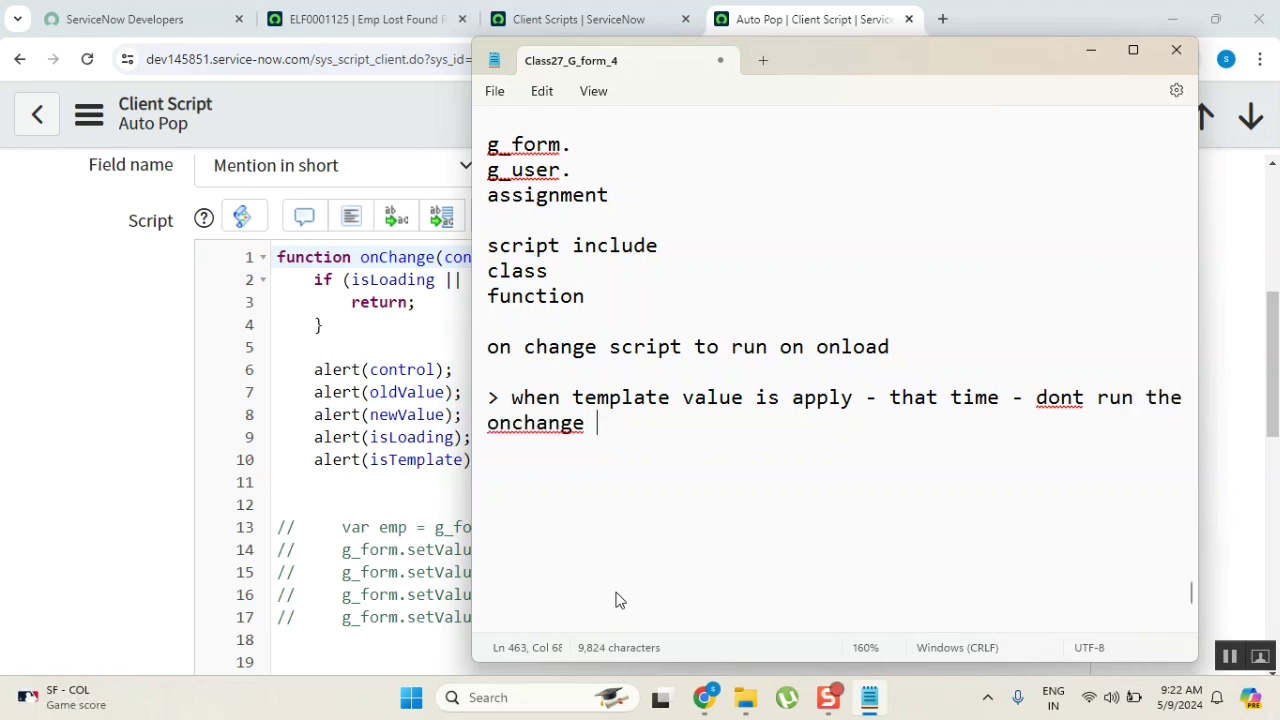
text(client sc)
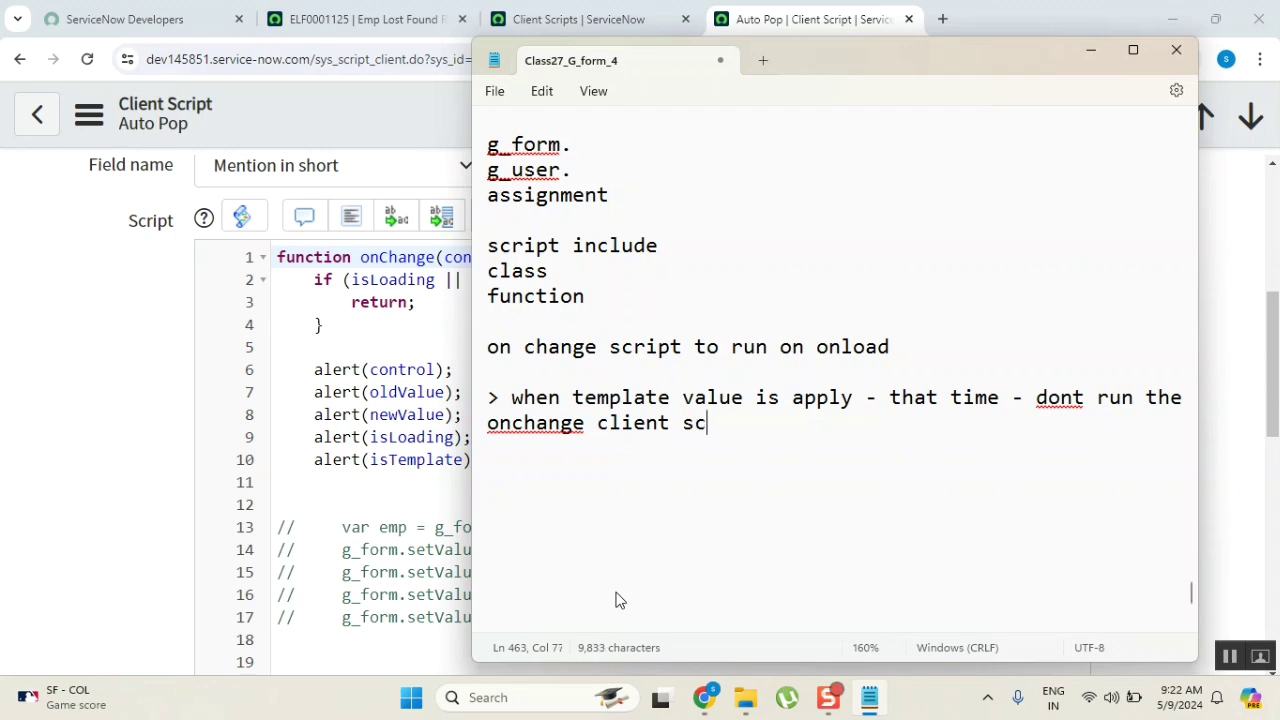
text(ript.)
Step: In the Auto Pop client script, add "isTemplate ||" before isLoading in the first if condition
click(376, 336)
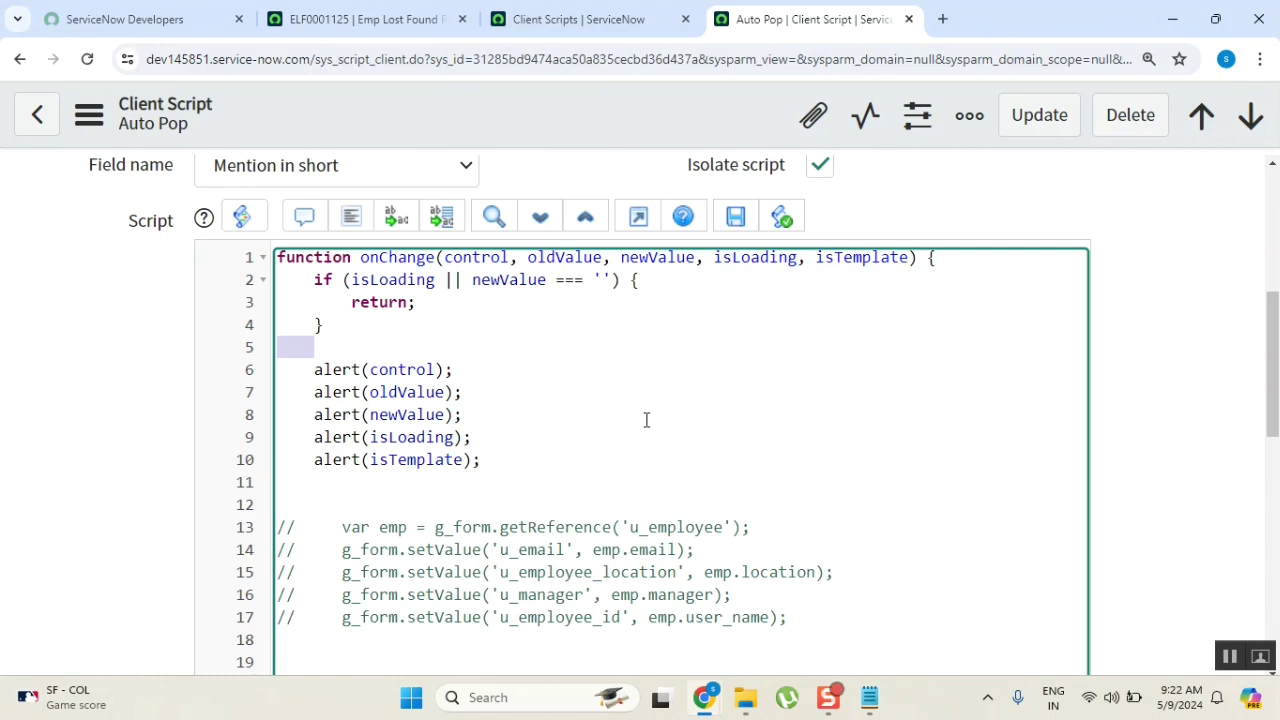
double_click(845, 259)
key(ctrl+c)
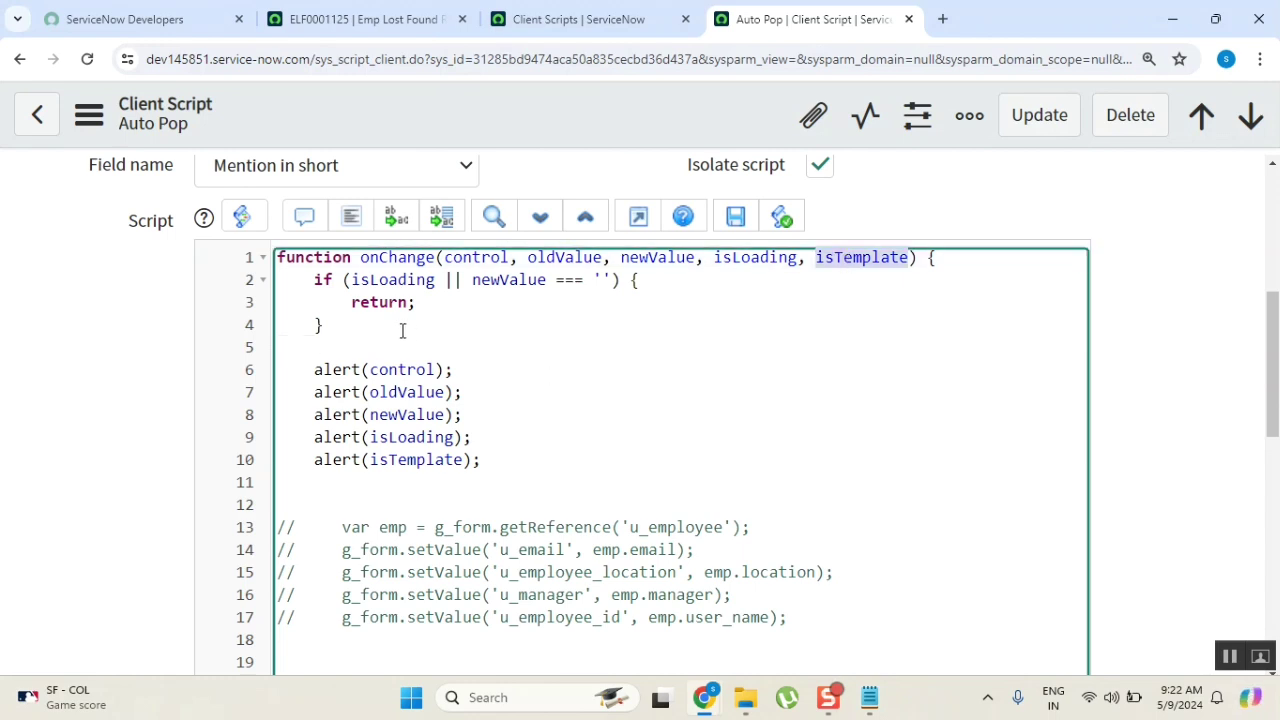
click(347, 280)
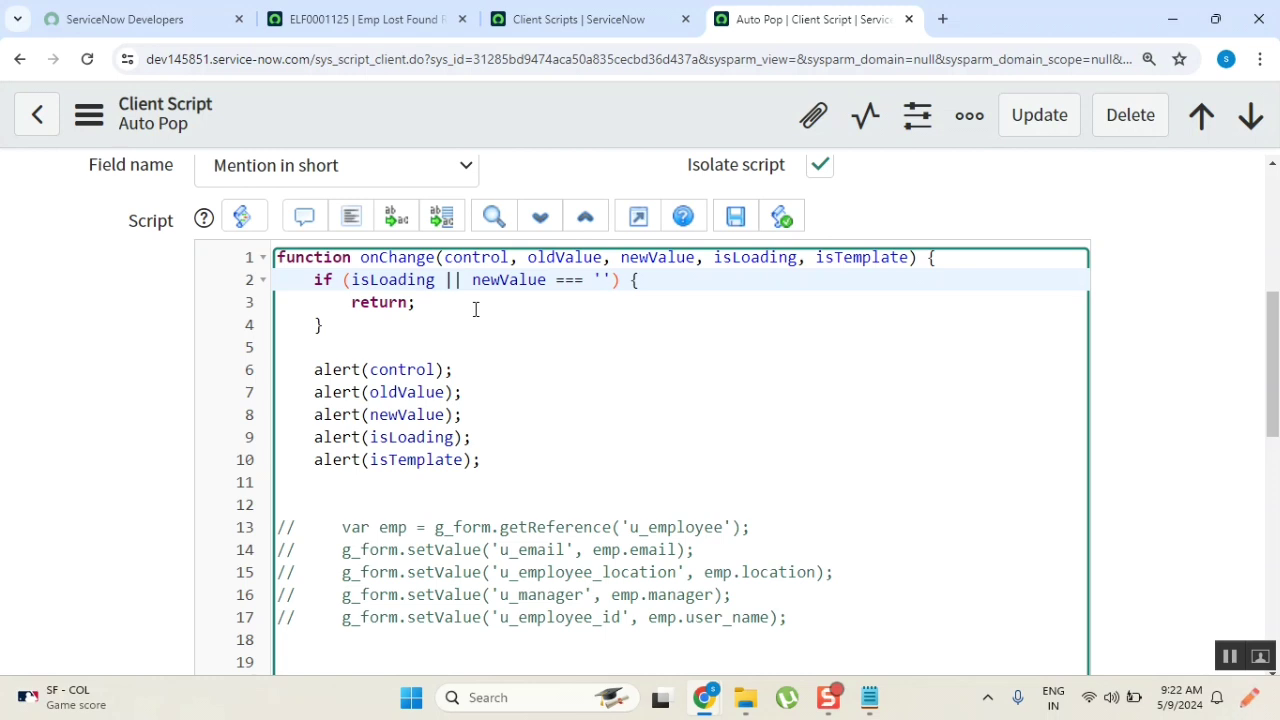
key(ctrl+v)
text(||)
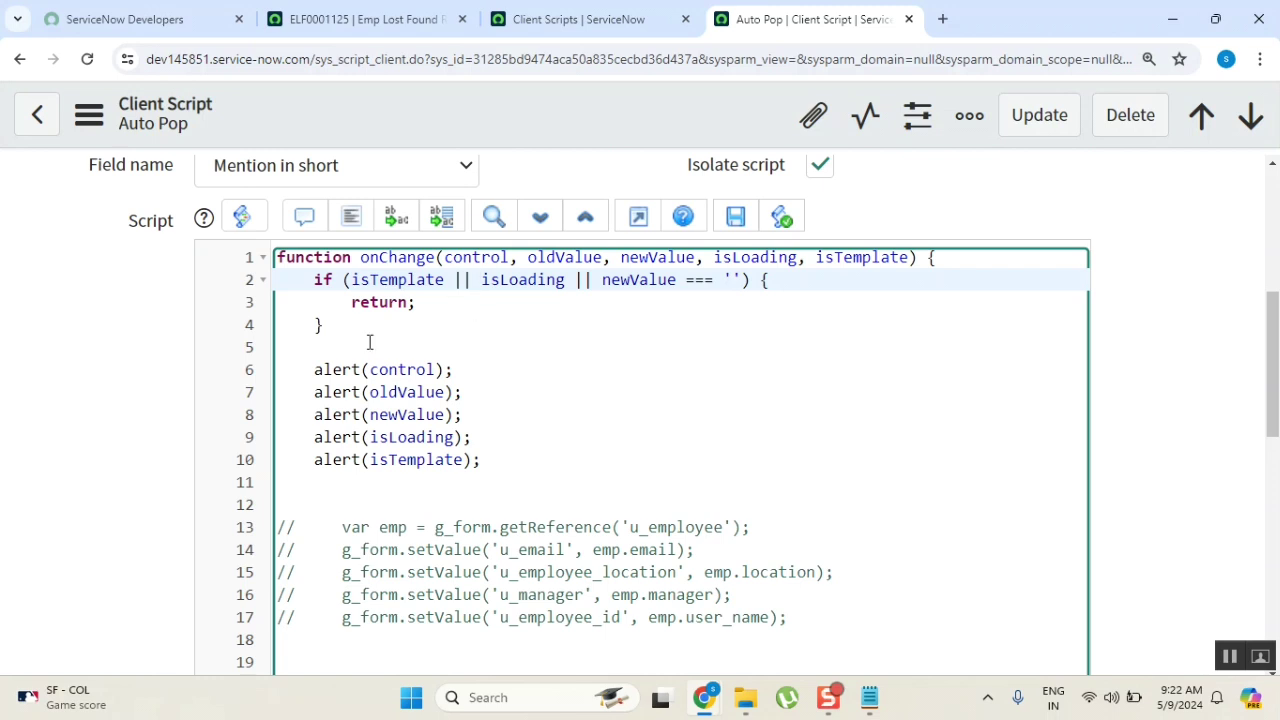
Step: Copy the if block with the isTemplate check from the script into the Class27_G_form_4 notes, below the template line
click(343, 327)
shift+click(310, 285)
key(ctrl+c)
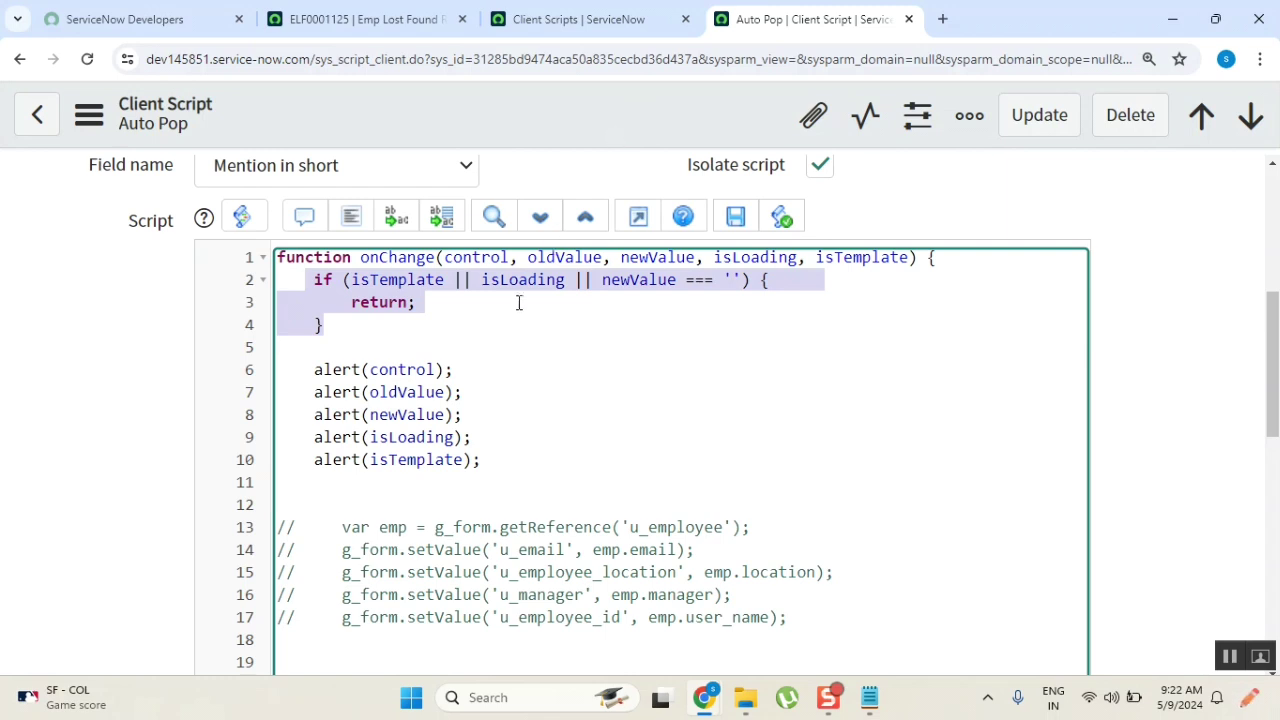
click(497, 346)
double_click(416, 281)
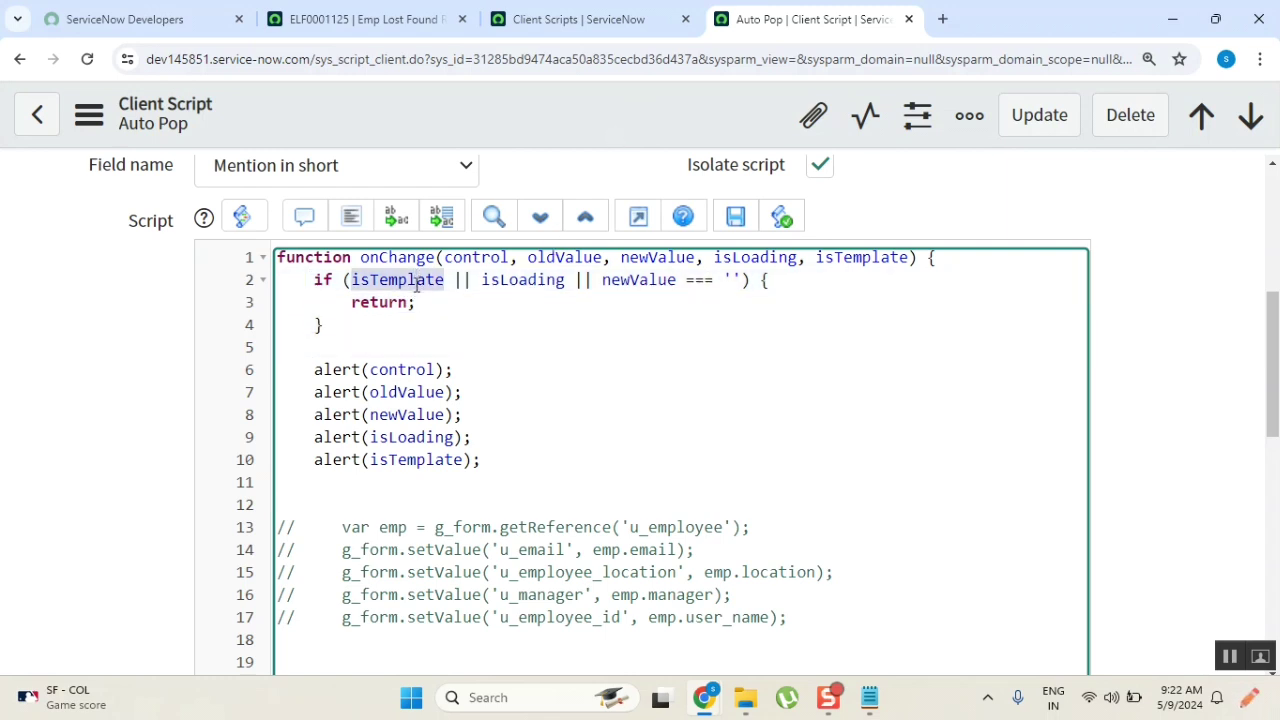
drag(417, 302, 351, 280)
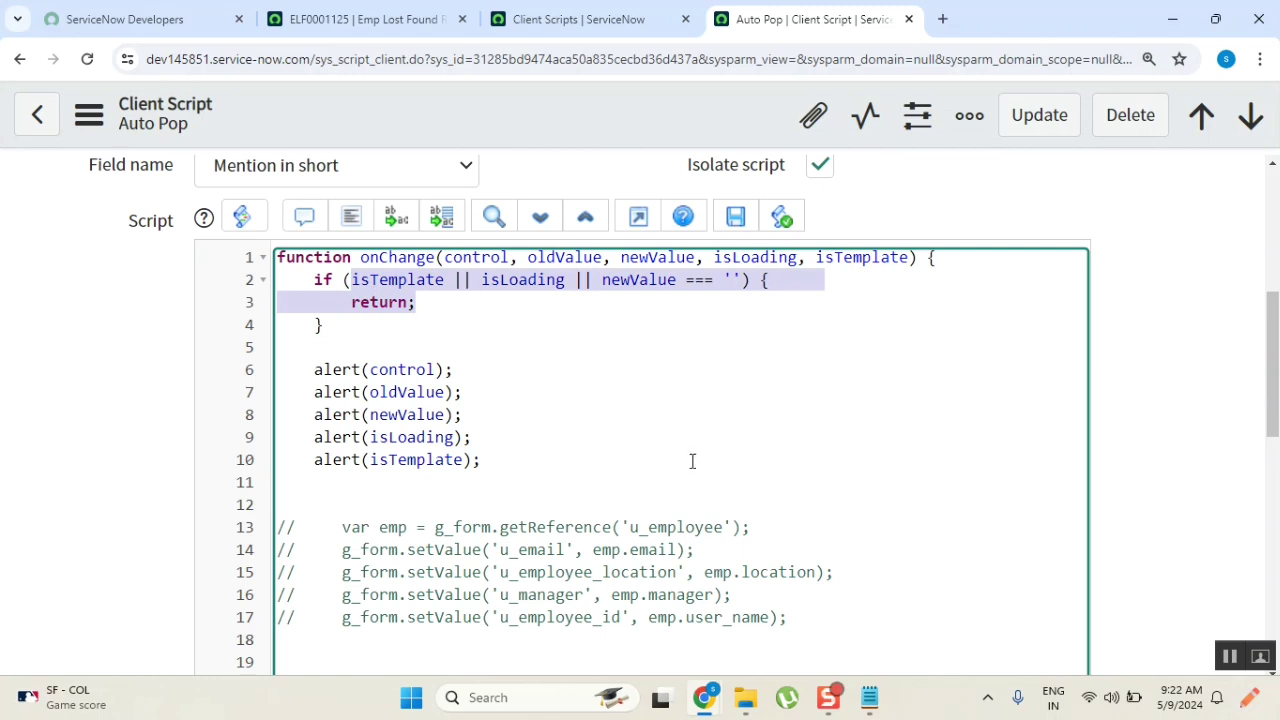
mouse_move(866, 697)
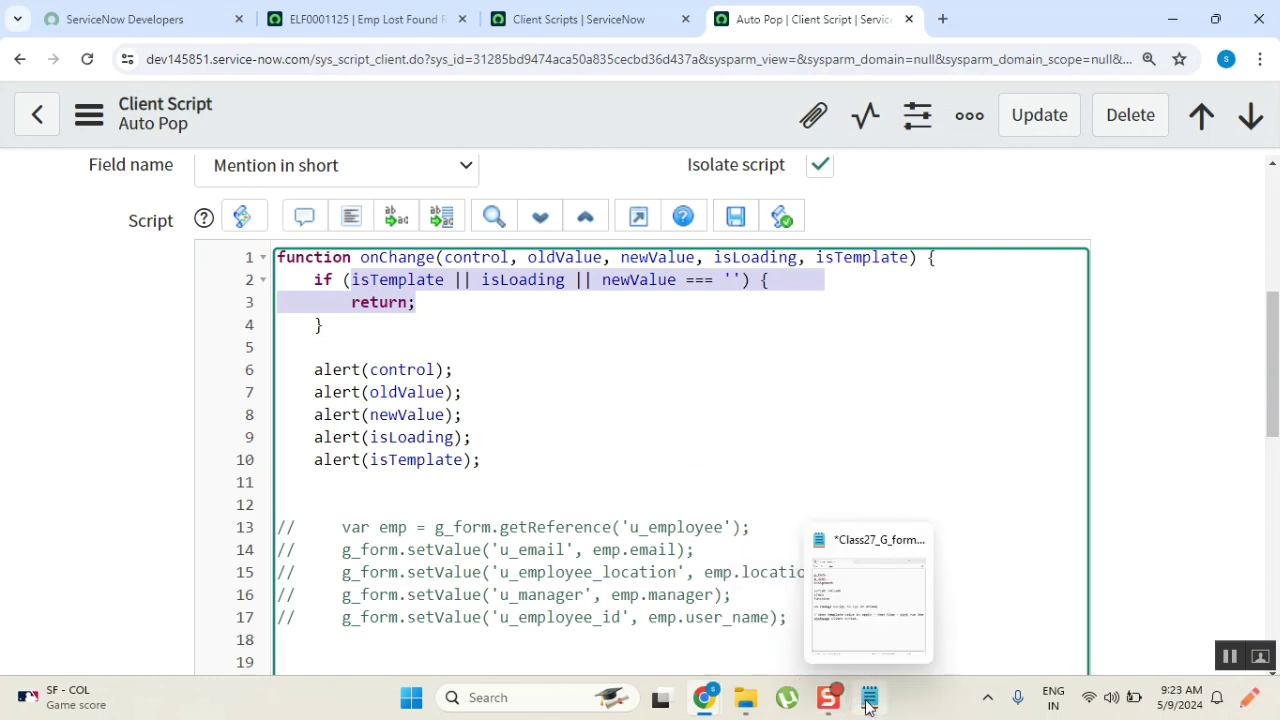
click(849, 626)
key(ctrl+v)
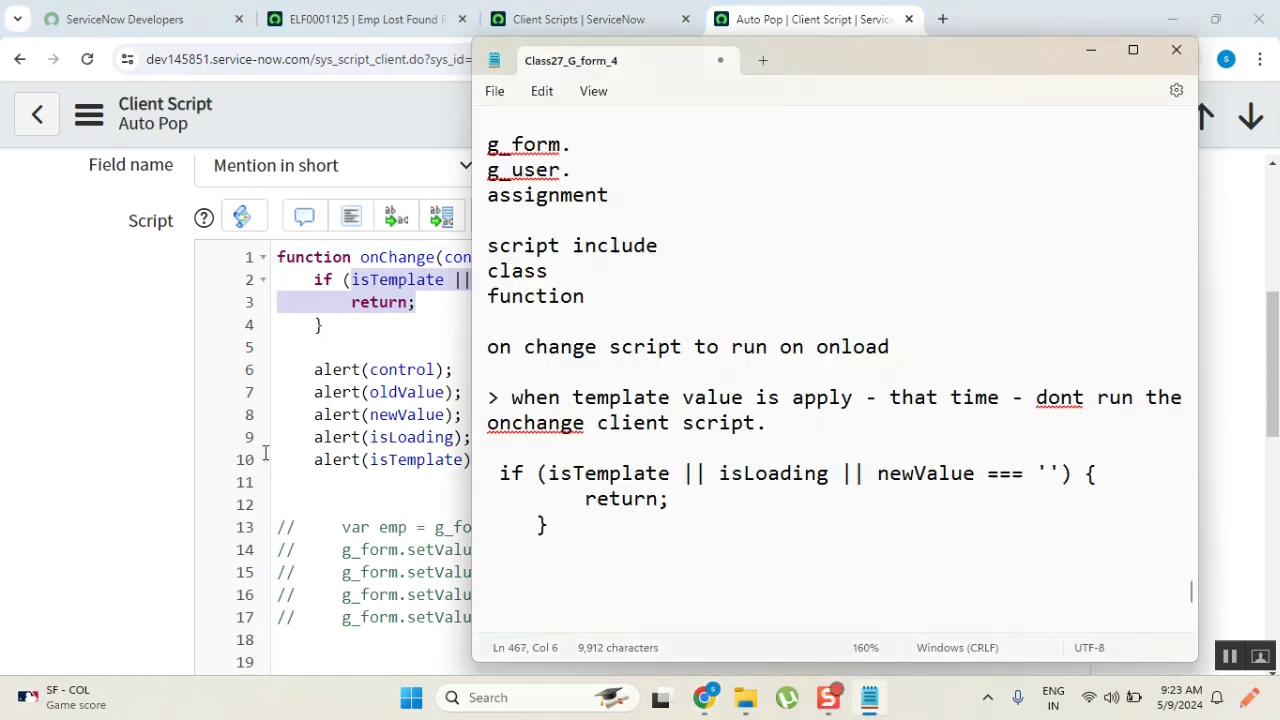
Step: Return to the browser and save the Auto Pop client script without leaving its form
click(115, 341)
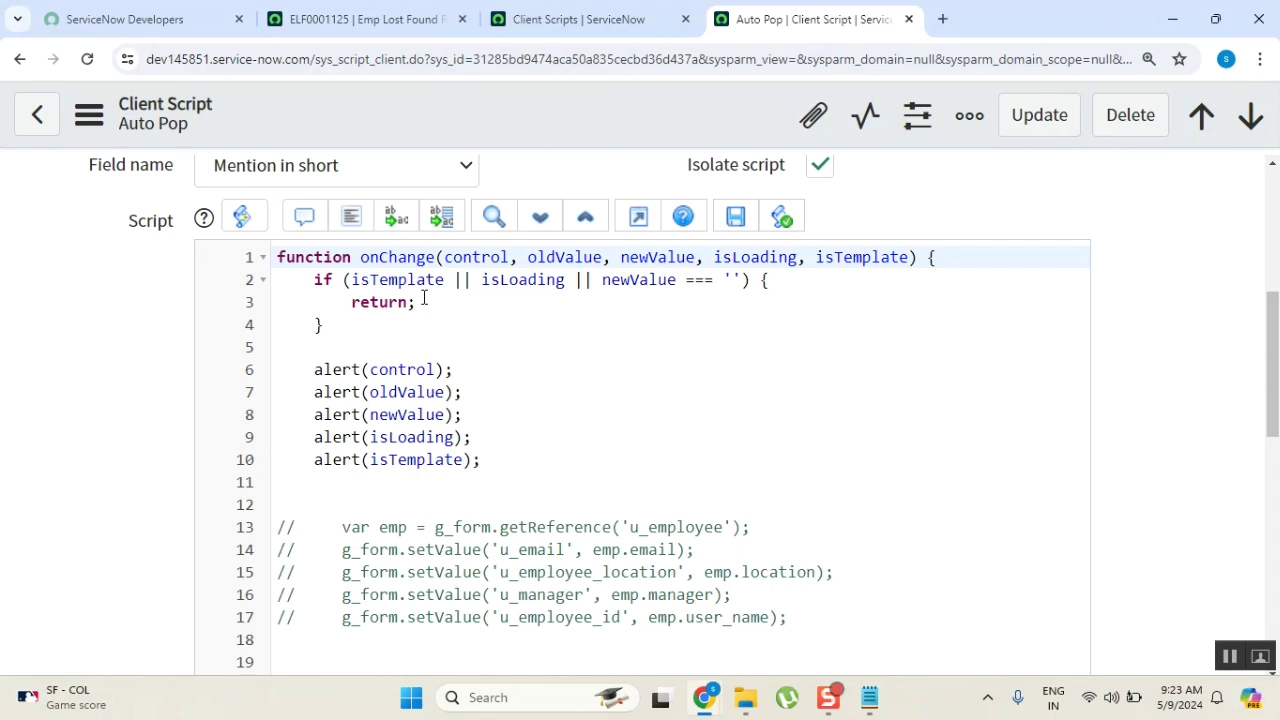
right_click(633, 131)
click(711, 160)
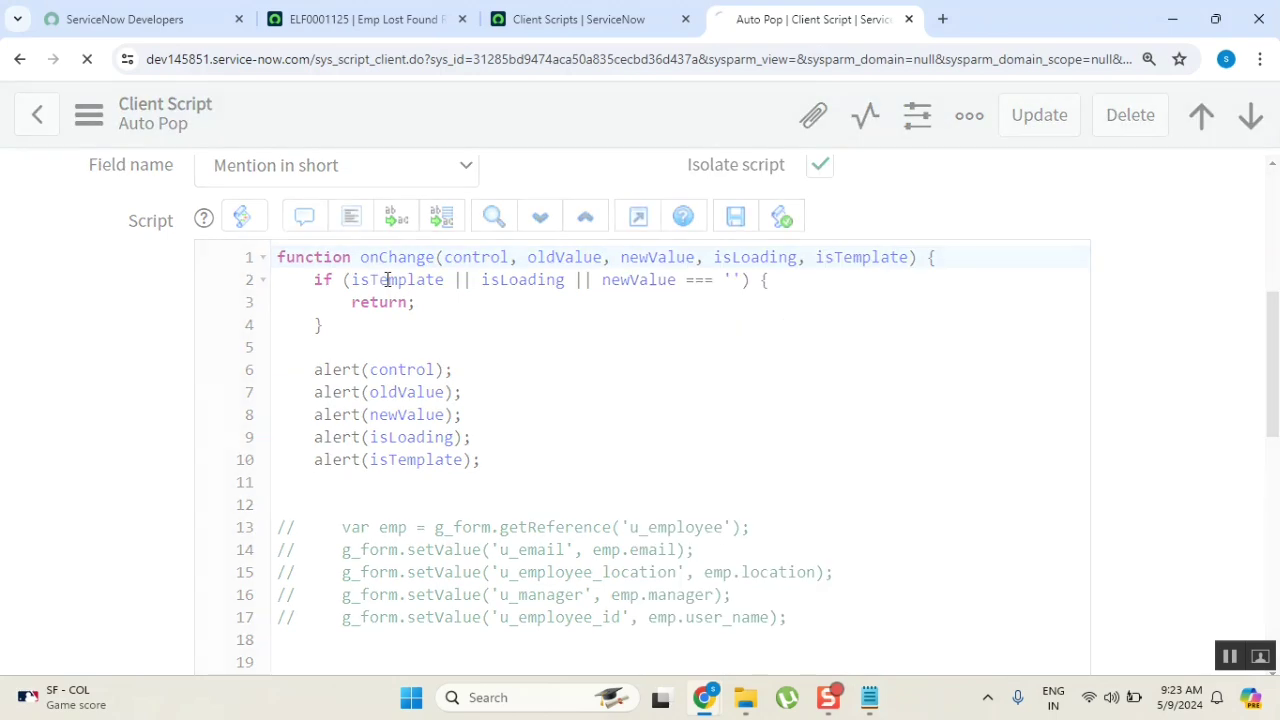
Step: Reload the Emp Lost Found Request form, discarding its unsaved changes
click(420, 35)
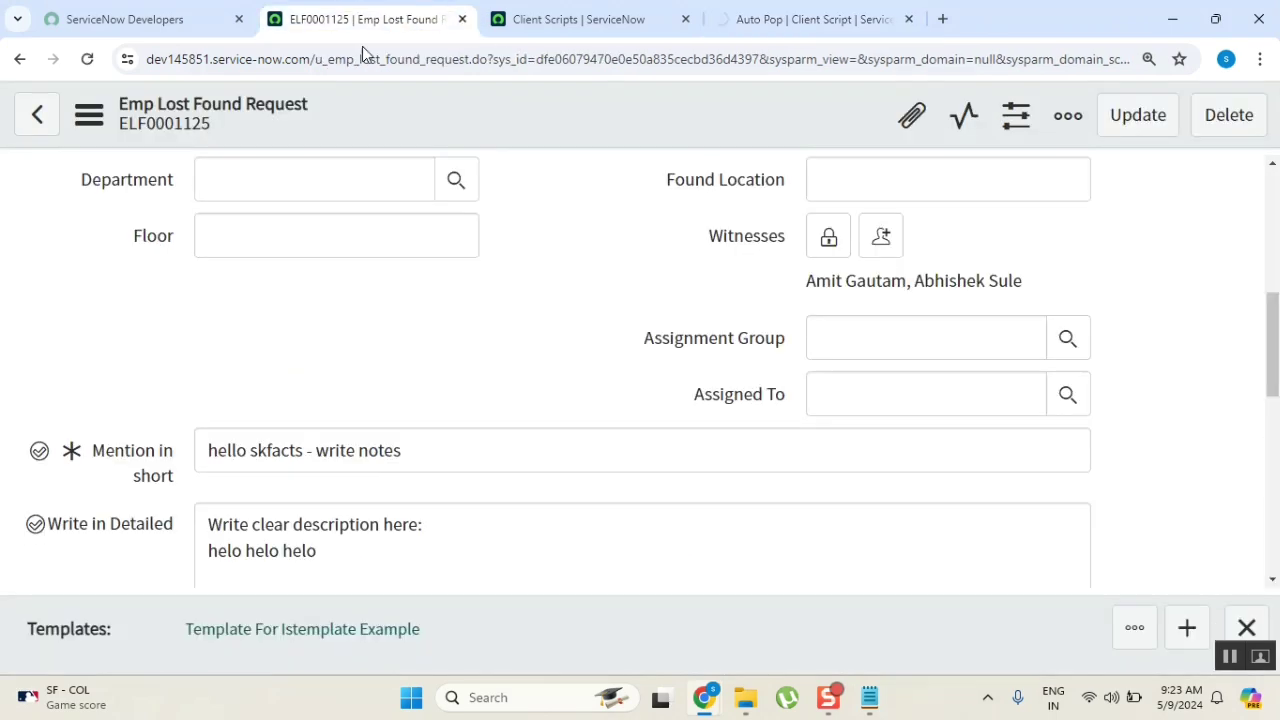
click(87, 59)
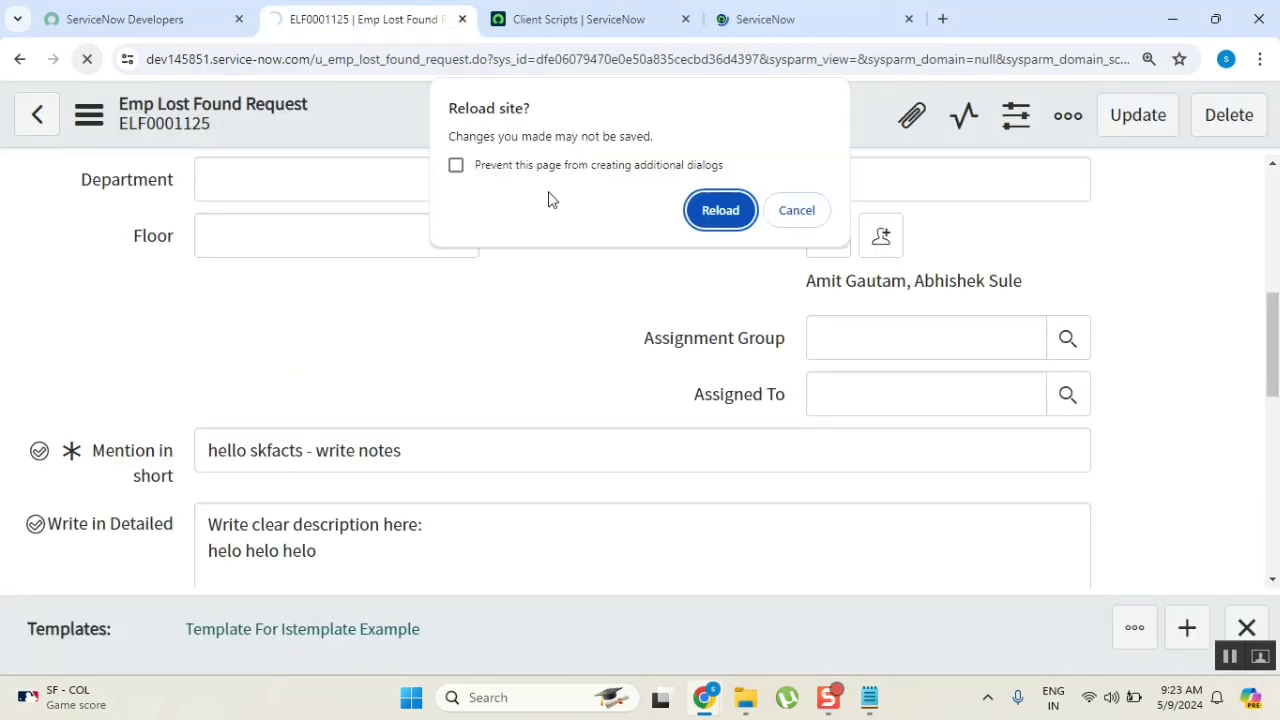
click(727, 211)
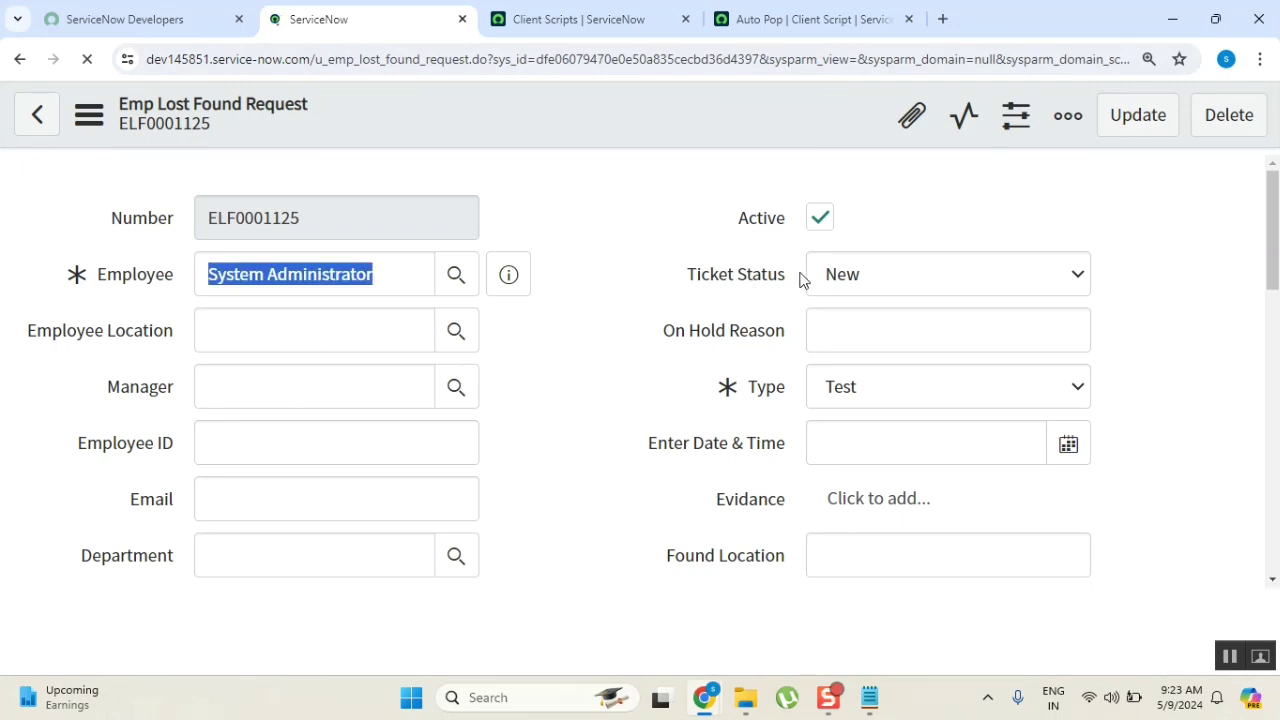
Step: Review the isTemplate condition and its return block at the start of the Auto Pop client script
click(752, 30)
scroll(628, 380, down, 5)
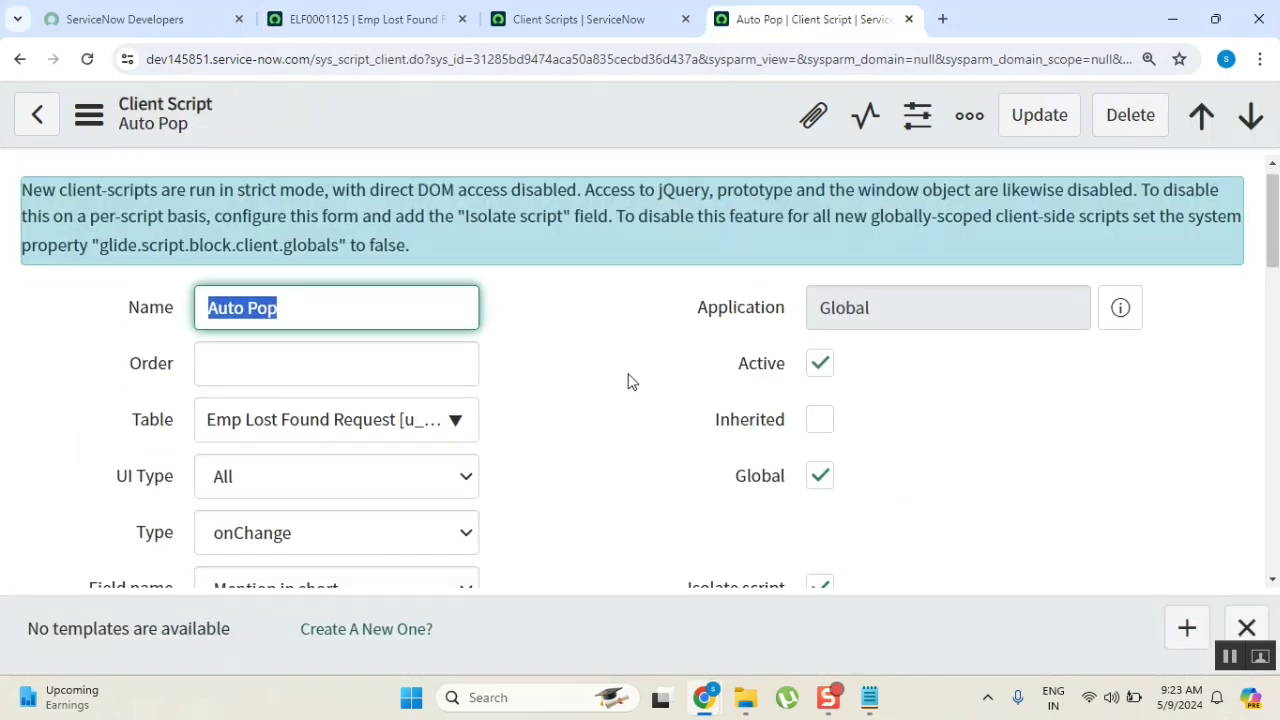
scroll(628, 380, down, 1)
click(427, 262)
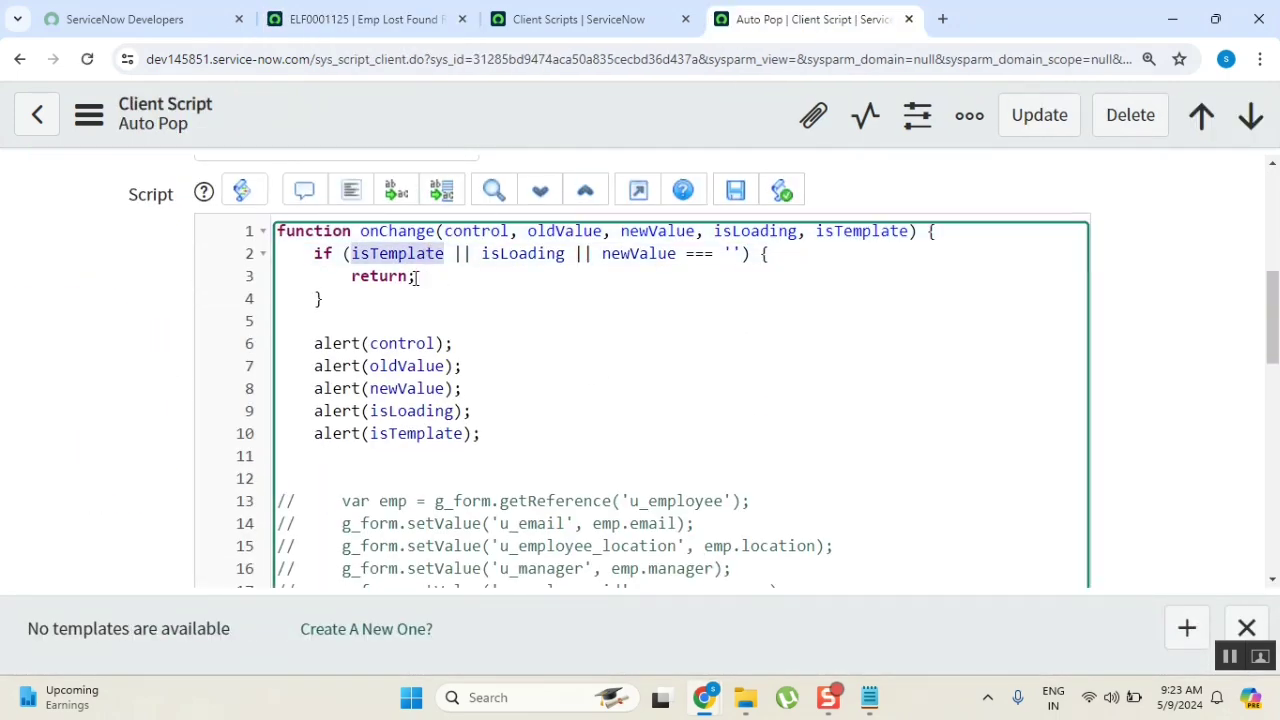
drag(440, 280, 365, 295)
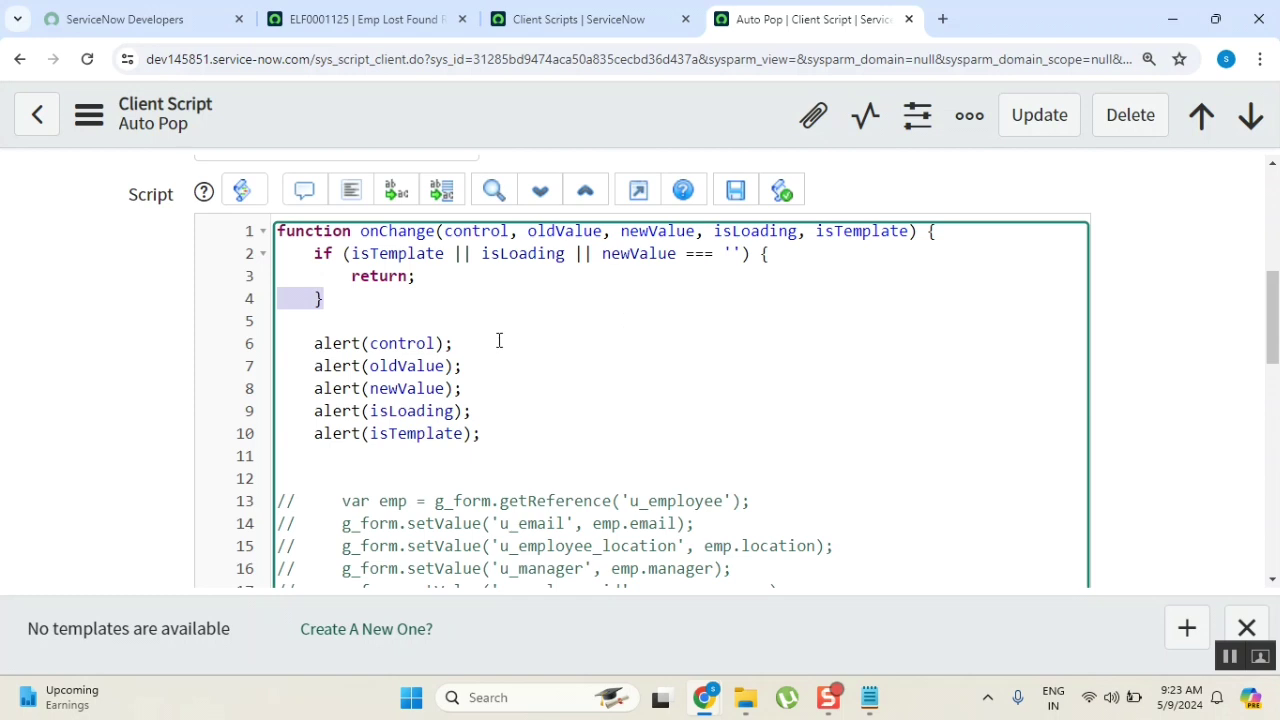
Step: Apply the Template For Istemplate Example template to the Emp Lost Found Request record and check the filled short and detailed description fields
click(340, 20)
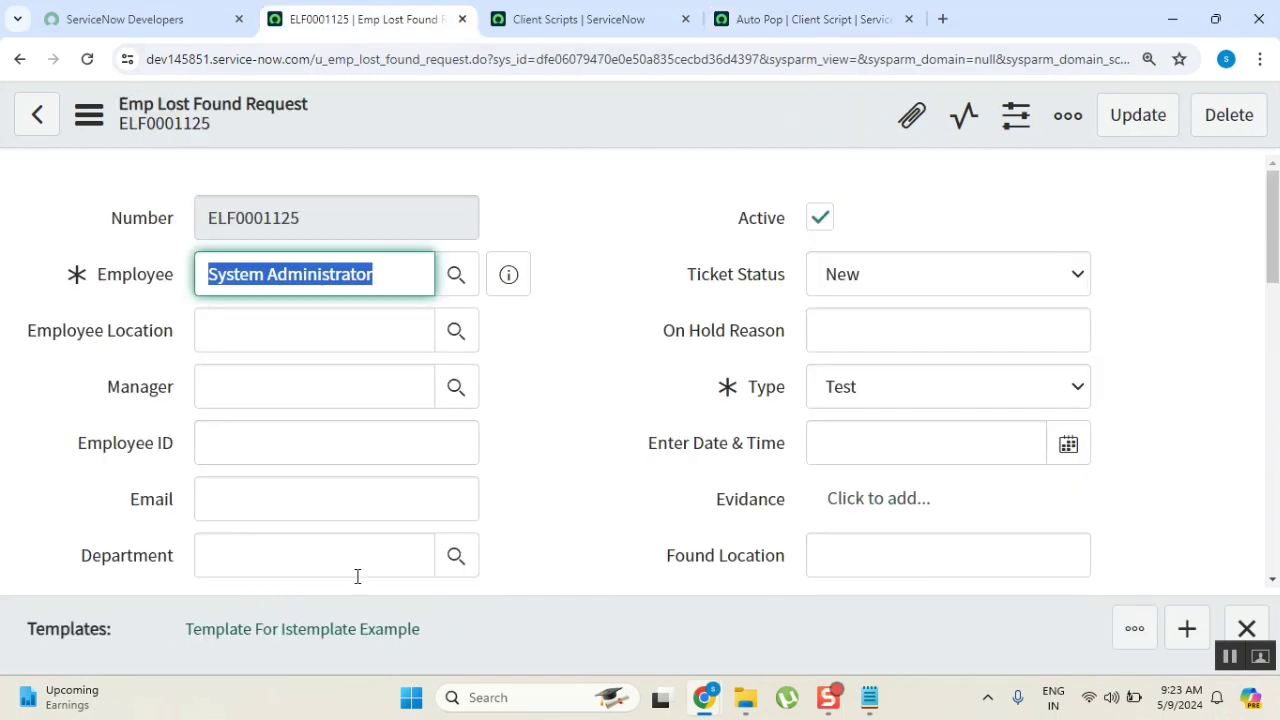
click(352, 630)
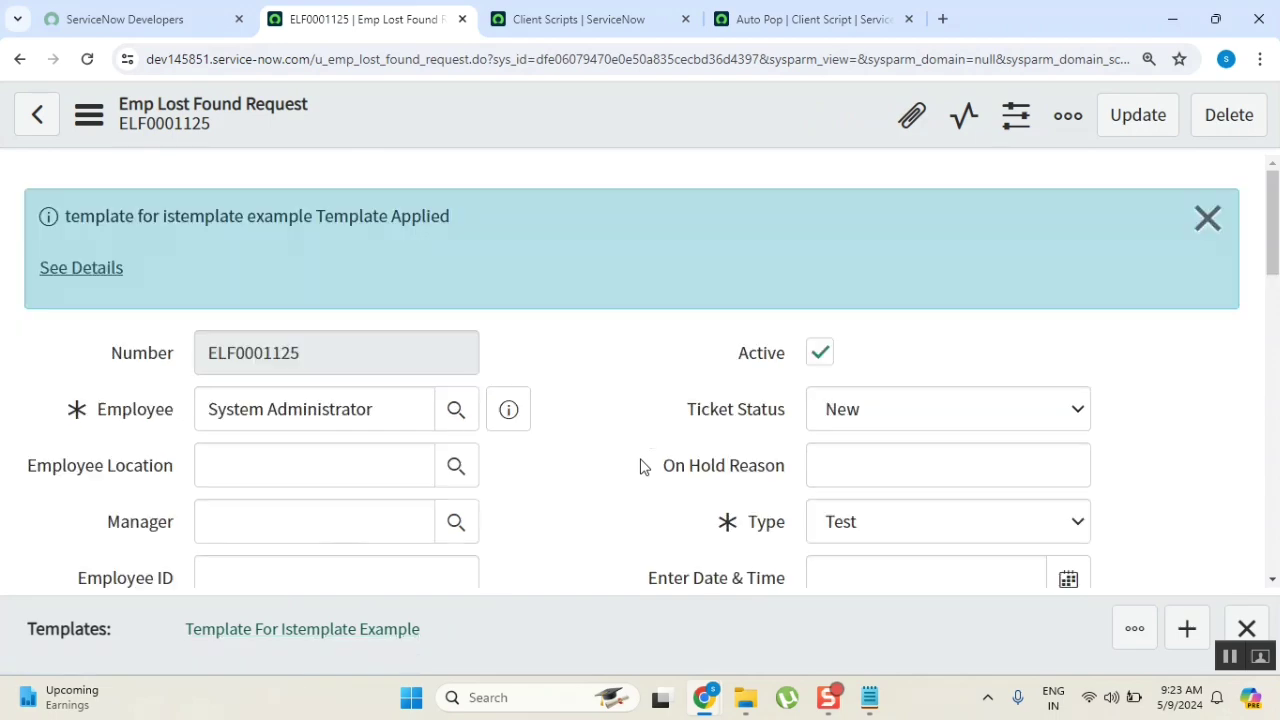
scroll(643, 467, down, 7)
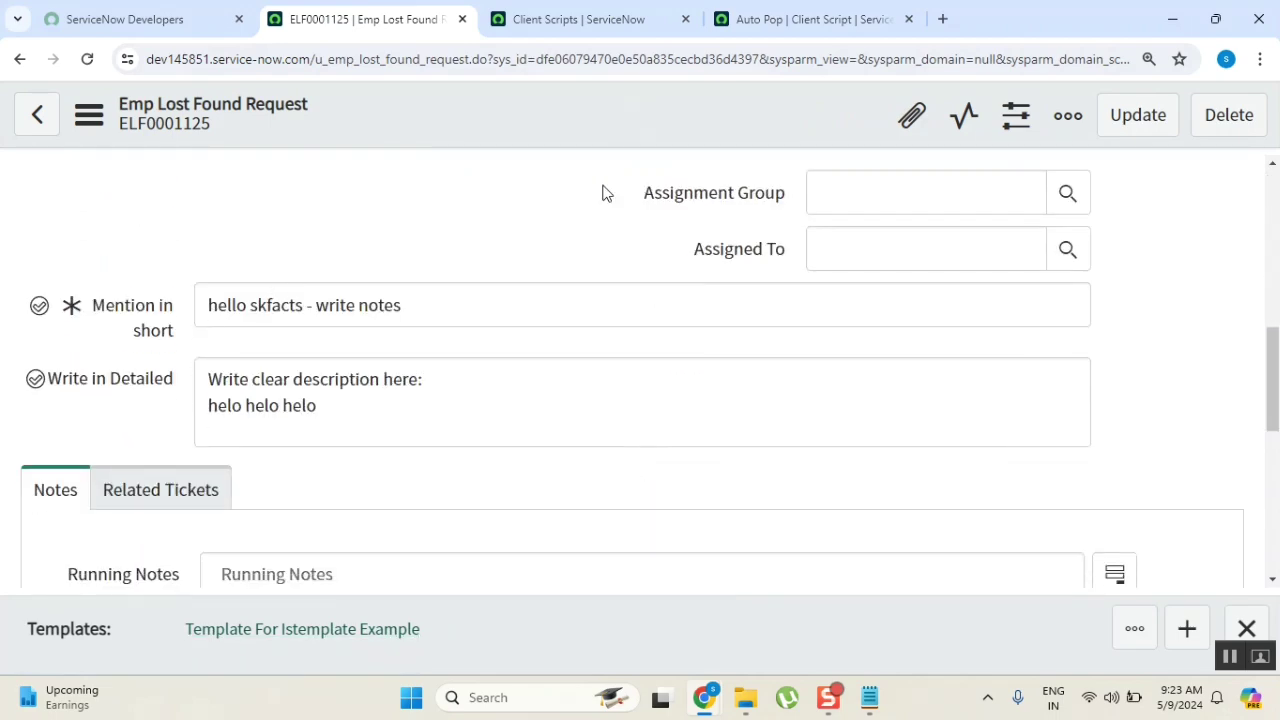
scroll(603, 192, up, 8)
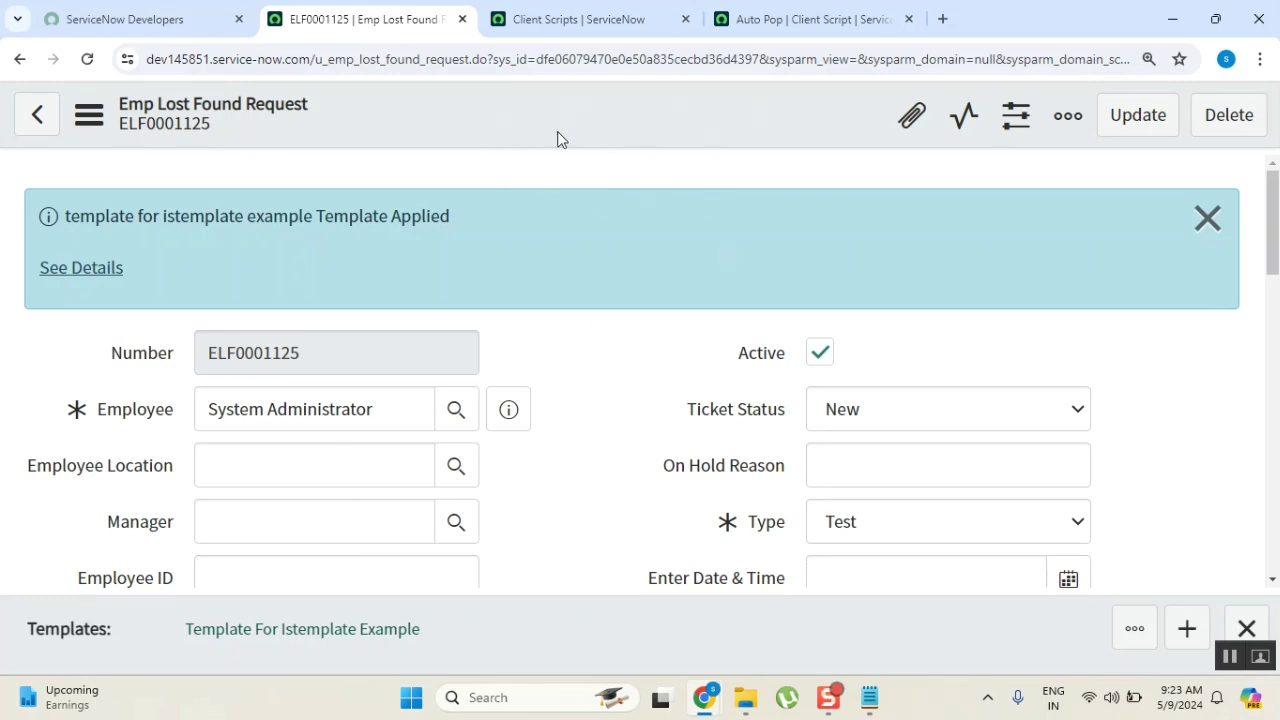
Step: Return to the Auto Pop client script and examine isTemplate in the first if condition
click(793, 30)
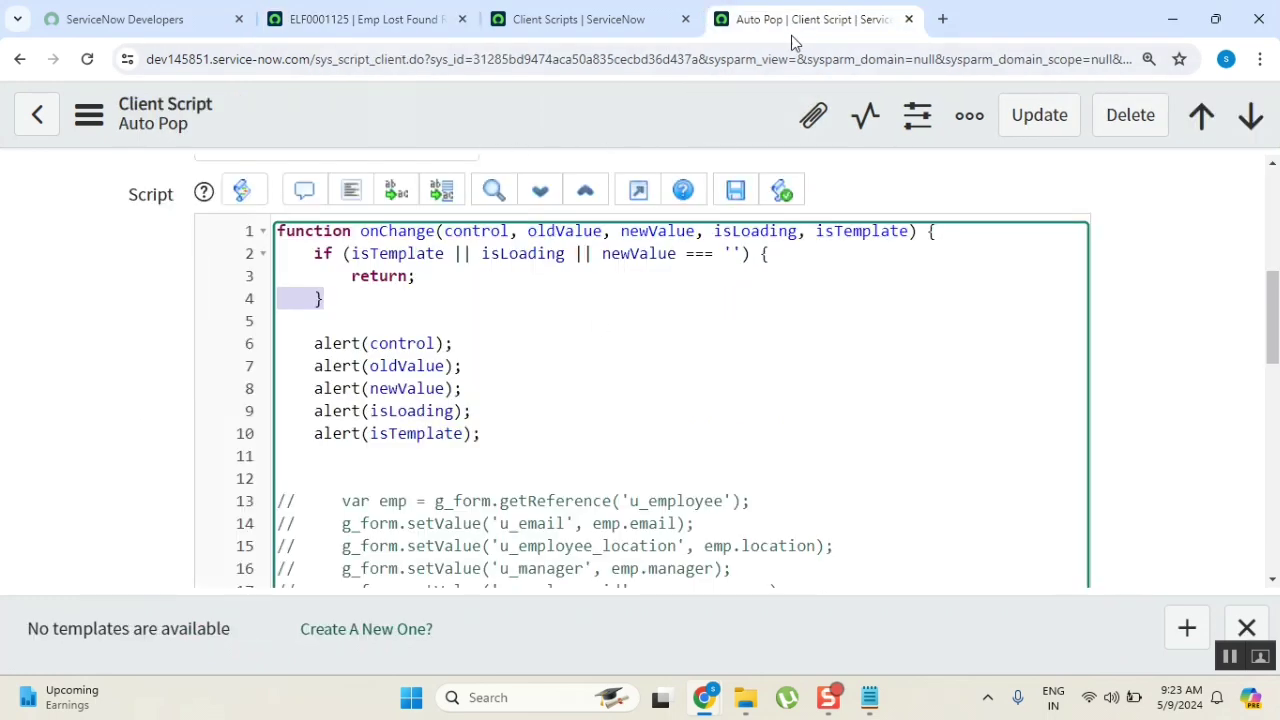
click(398, 253)
double_click(398, 253)
click(484, 256)
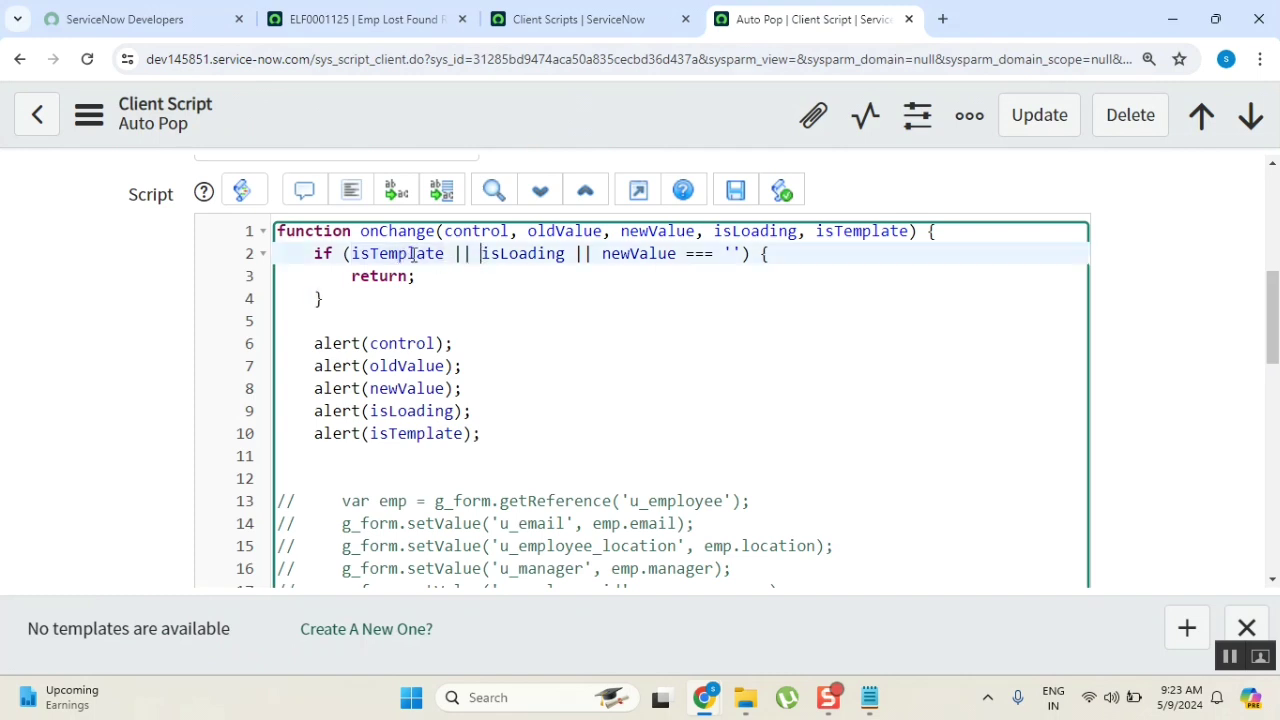